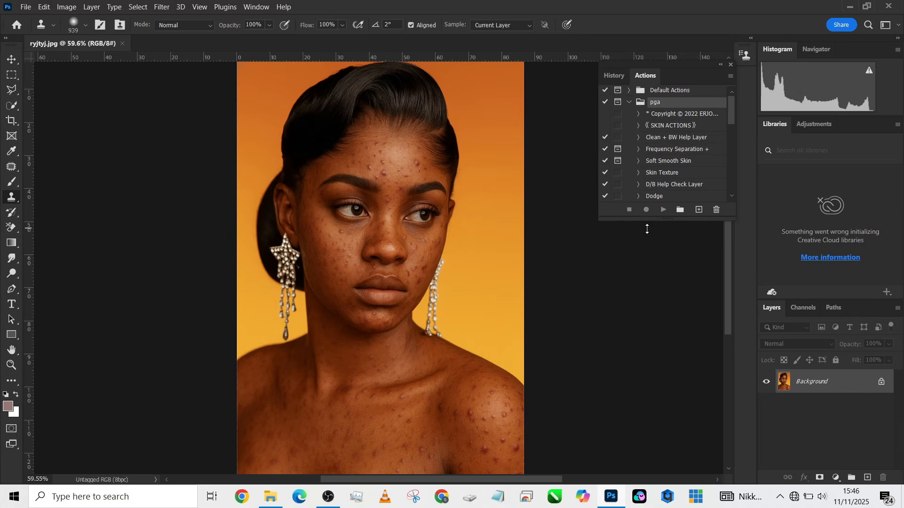
# Step: Reduce the Clone Stamp brush size to 35 px
pyautogui.scroll(6, 443, 359)
pyautogui.moveTo(367, 411)
pyautogui.mouseDown()
pyautogui.moveTo(403, 239)
pyautogui.moveTo(372, 414)
pyautogui.mouseUp()
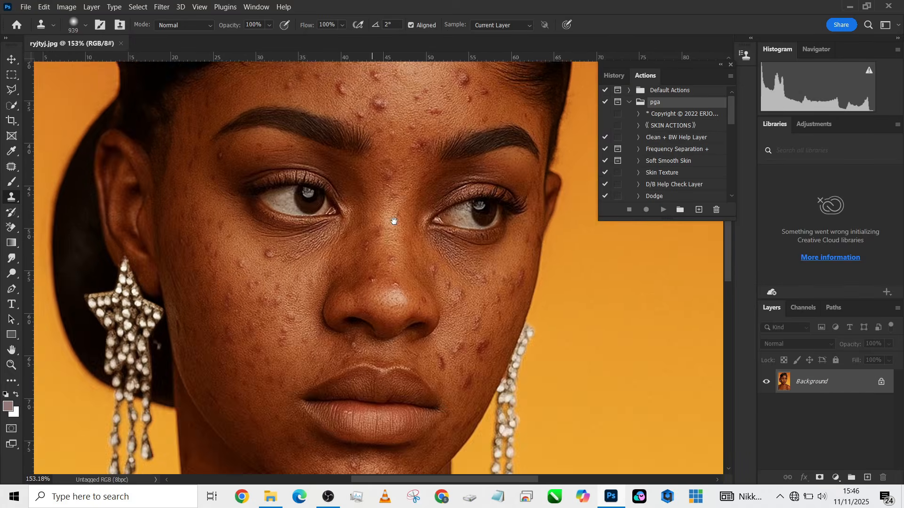
pyautogui.moveTo(394, 221); pyautogui.dragTo(391, 262)
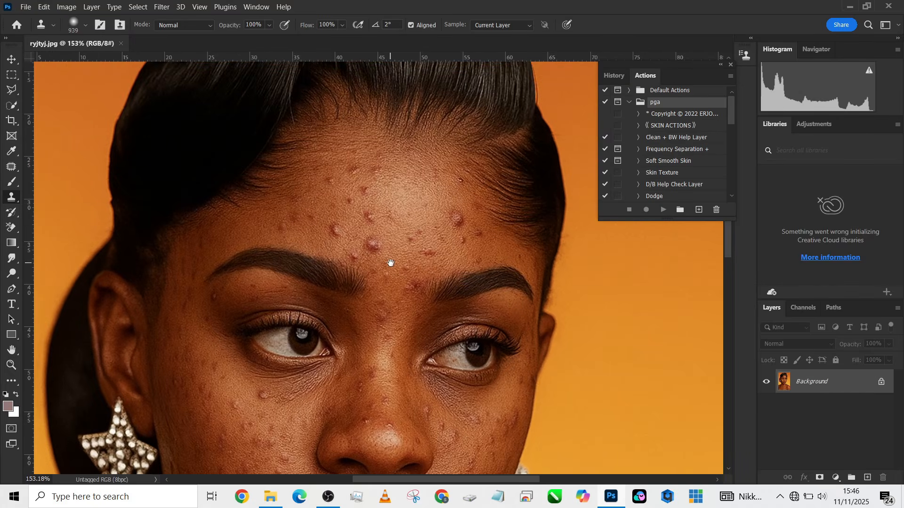
pyautogui.press('[')
pyautogui.press('[')
pyautogui.press('[')
pyautogui.press('[')
pyautogui.press('[')
pyautogui.press('[')
pyautogui.press('[')
pyautogui.press('[')
pyautogui.press('[')
pyautogui.press('[')
pyautogui.press('[')
pyautogui.press('[')
pyautogui.press('[')
pyautogui.press('[')
pyautogui.press('[')
pyautogui.press('[')
pyautogui.press('[')
pyautogui.press('[')
pyautogui.press('[')
pyautogui.press('[')
# Step: Run the Clean + BW Help Layer action from the pga set on the portrait
pyautogui.click(666, 141)
pyautogui.click(661, 210)
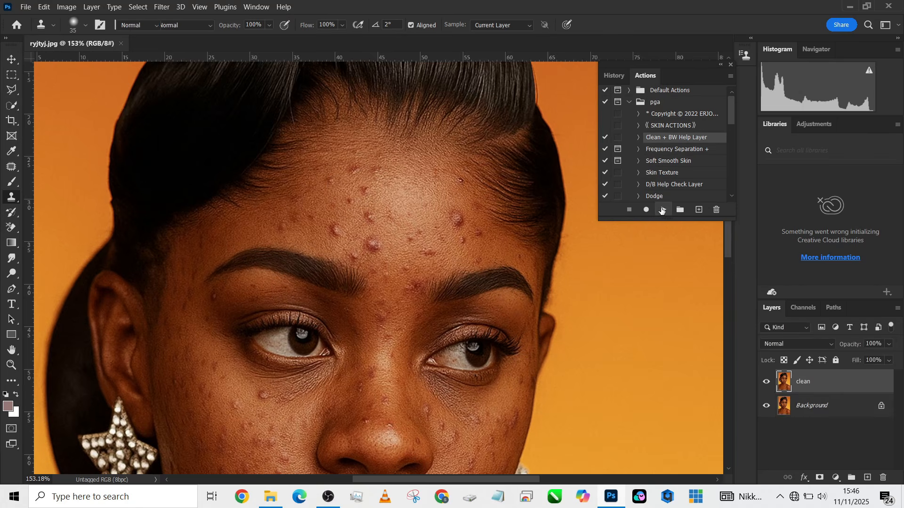
pyautogui.scroll(-2, 383, 161)
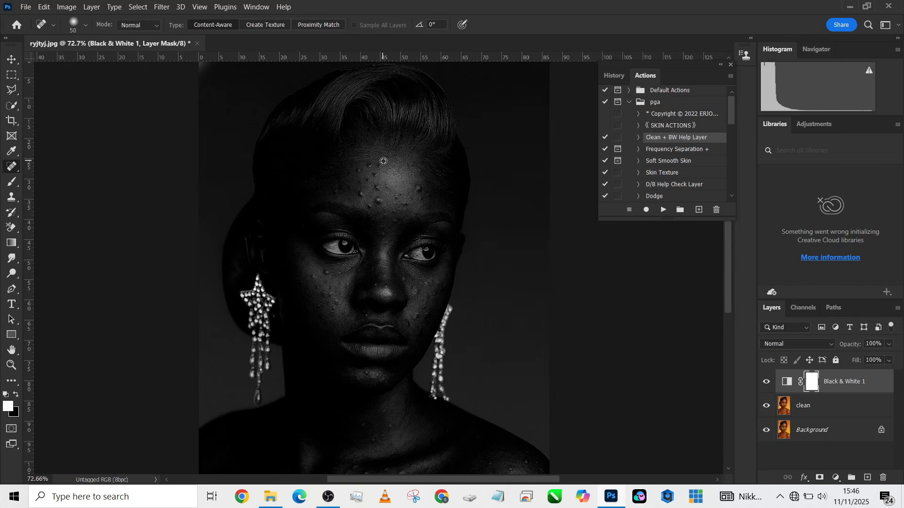
pyautogui.scroll(-4, 382, 273)
pyautogui.scroll(2, 382, 309)
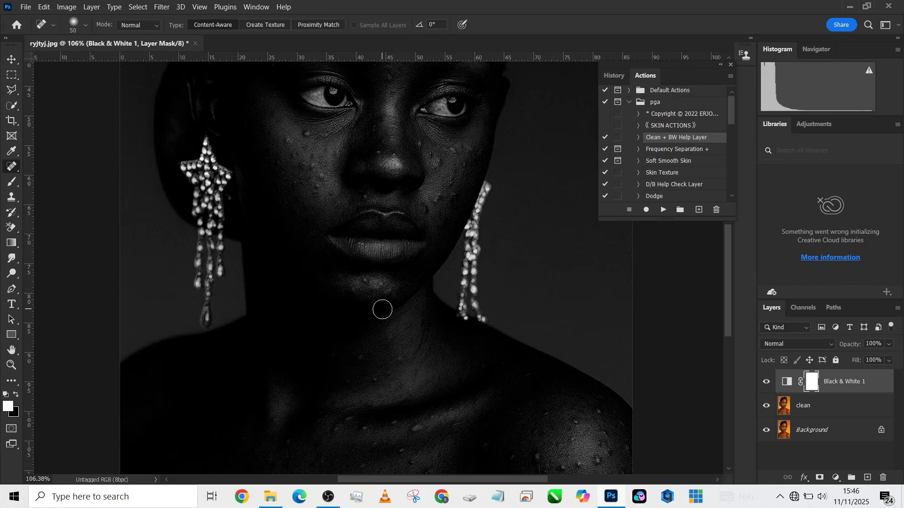
pyautogui.scroll(3, 382, 310)
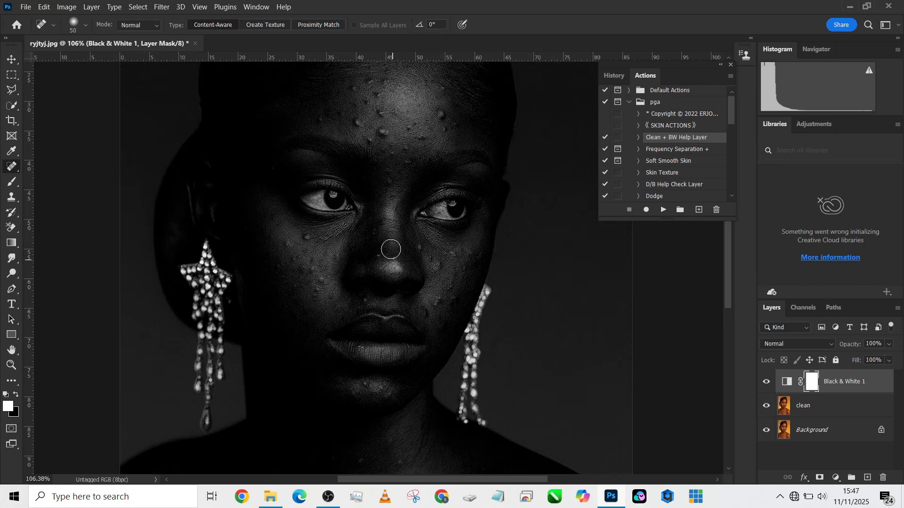
# Step: Raise the Reds of the Black & White 1 adjustment slightly to brighten the skin, and compare the portrait with and without it
pyautogui.doubleClick(788, 381)
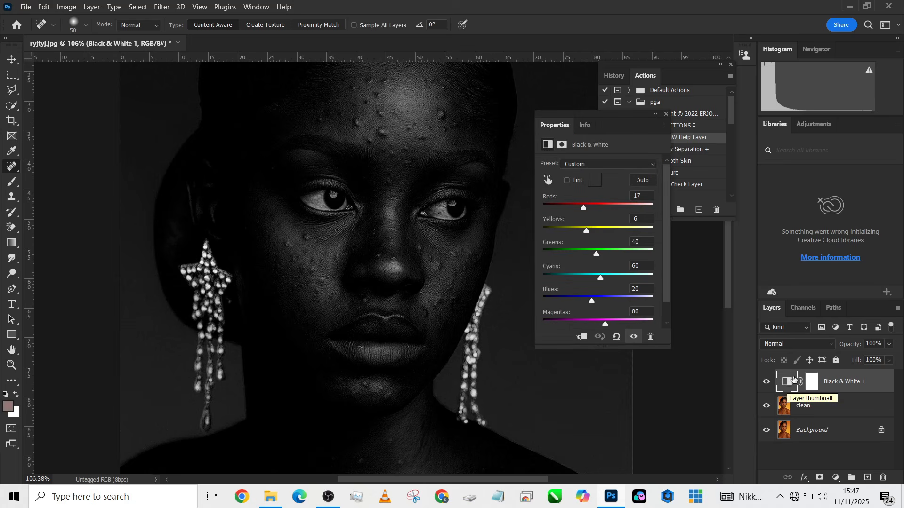
pyautogui.moveTo(585, 202); pyautogui.dragTo(591, 204)
pyautogui.click(654, 114)
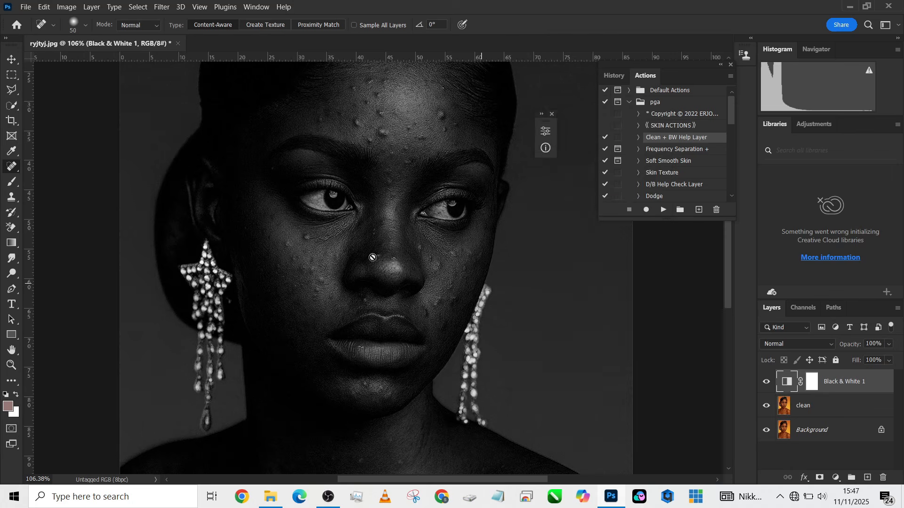
pyautogui.scroll(-3, 360, 227)
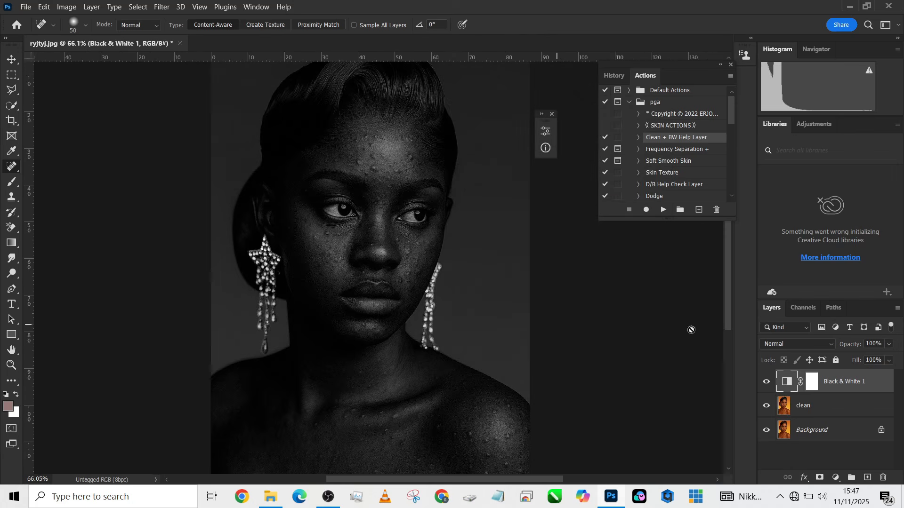
pyautogui.click(765, 382)
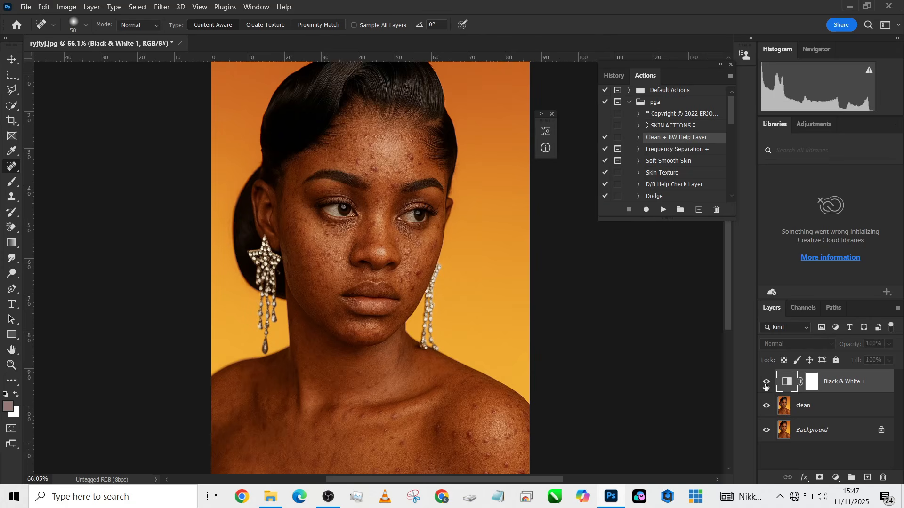
pyautogui.click(766, 382)
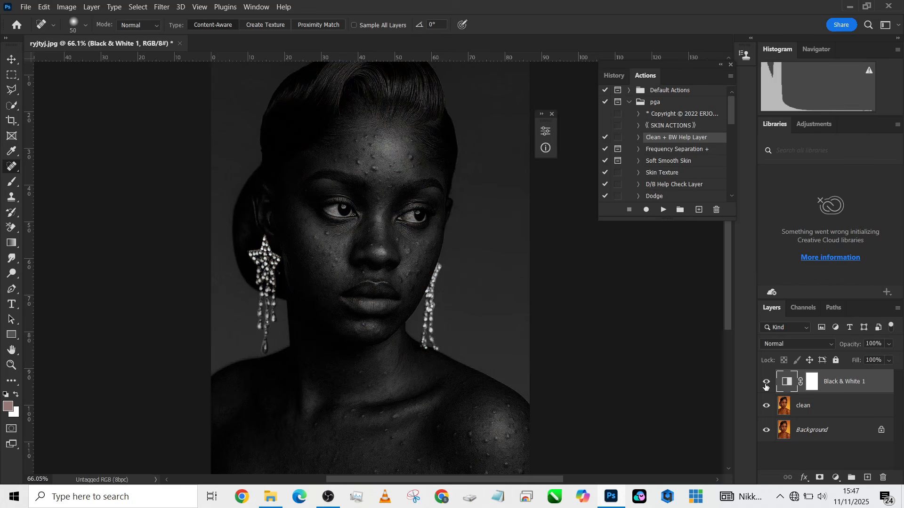
# Step: Make the clean layer active and switch to the Patch tool
pyautogui.click(810, 407)
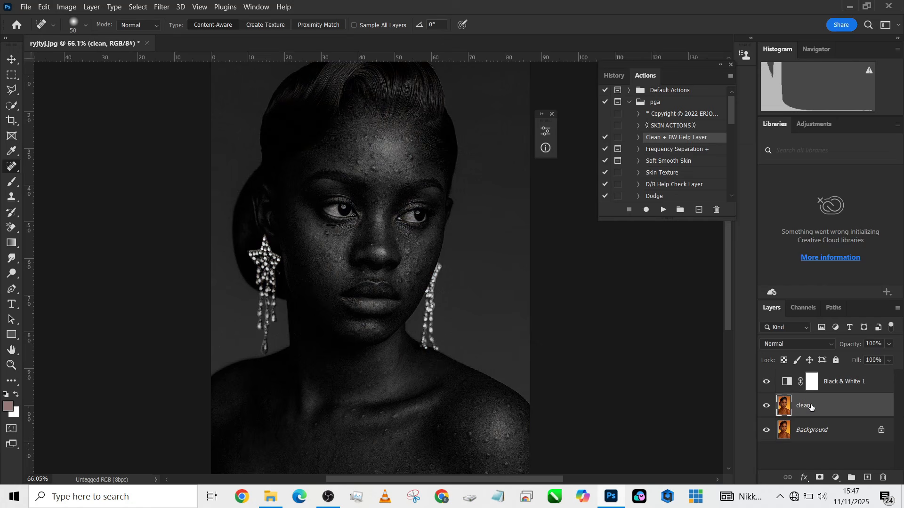
pyautogui.rightClick(14, 172)
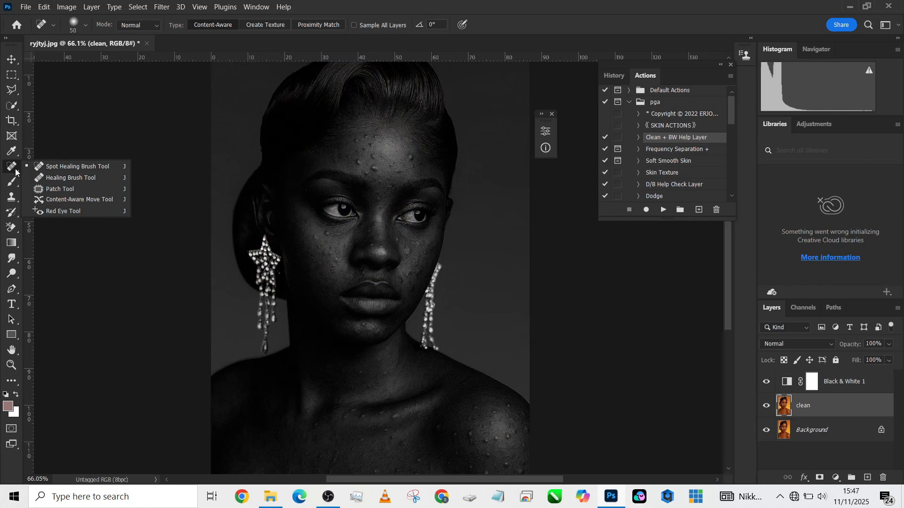
pyautogui.click(58, 191)
pyautogui.scroll(5, 358, 145)
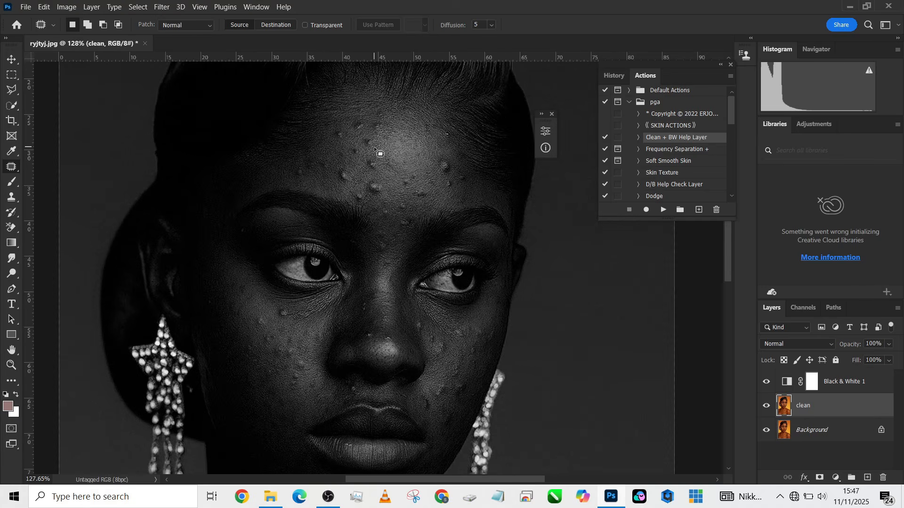
# Step: Patch the large bump on the right side of the forehead with nearby clean skin
pyautogui.moveTo(451, 156)
pyautogui.mouseDown()
pyautogui.moveTo(451, 170)
pyautogui.moveTo(437, 149)
pyautogui.mouseUp()
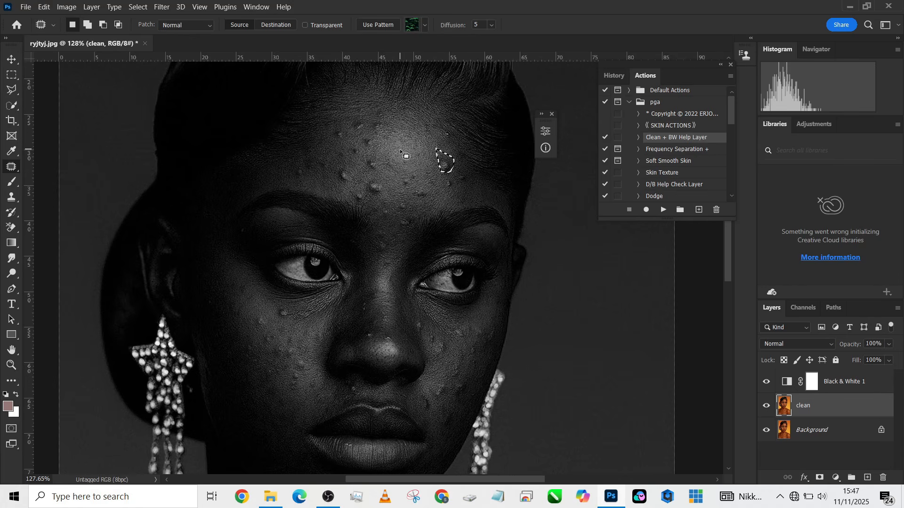
pyautogui.hotkey('ctrl', 'd')
pyautogui.scroll(5, 400, 151)
pyautogui.moveTo(458, 259); pyautogui.dragTo(454, 261)
pyautogui.moveTo(460, 276); pyautogui.dragTo(442, 242)
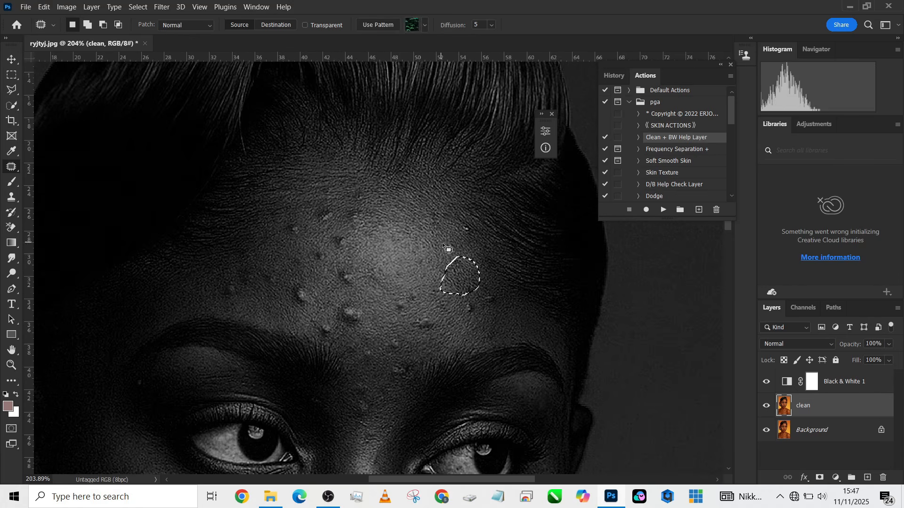
pyautogui.hotkey('ctrl', 'd')
# Step: Patch the bumps across the lower forehead just above the eyebrows
pyautogui.moveTo(472, 281)
pyautogui.mouseDown()
pyautogui.moveTo(468, 315)
pyautogui.moveTo(426, 312)
pyautogui.mouseUp()
pyautogui.hotkey('ctrl', 'd')
pyautogui.moveTo(426, 323); pyautogui.dragTo(421, 316)
pyautogui.moveTo(400, 299); pyautogui.dragTo(400, 300)
pyautogui.moveTo(344, 298); pyautogui.dragTo(346, 300)
pyautogui.moveTo(351, 314); pyautogui.dragTo(340, 310)
pyautogui.moveTo(299, 281); pyautogui.dragTo(296, 283)
pyautogui.moveTo(294, 291); pyautogui.dragTo(275, 294)
pyautogui.hotkey('ctrl', 'd')
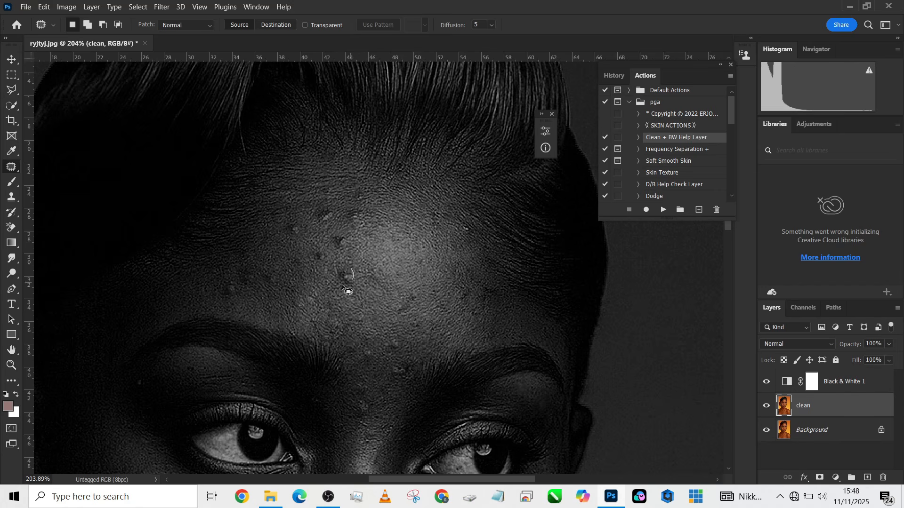
# Step: Patch the remaining bumps on the centre, left side and upper part of the forehead
pyautogui.moveTo(342, 286); pyautogui.dragTo(340, 284)
pyautogui.moveTo(347, 279); pyautogui.dragTo(365, 267)
pyautogui.moveTo(228, 279); pyautogui.dragTo(227, 282)
pyautogui.moveTo(230, 288); pyautogui.dragTo(235, 301)
pyautogui.moveTo(312, 253); pyautogui.dragTo(312, 255)
pyautogui.moveTo(319, 257); pyautogui.dragTo(308, 244)
pyautogui.moveTo(328, 207); pyautogui.dragTo(329, 211)
pyautogui.moveTo(326, 215); pyautogui.dragTo(316, 202)
pyautogui.hotkey('ctrl', 'd')
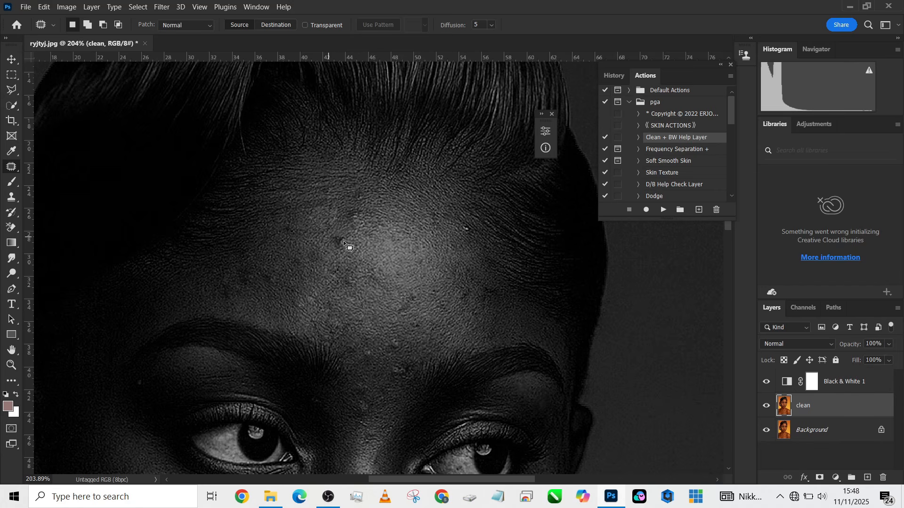
pyautogui.moveTo(341, 239); pyautogui.dragTo(339, 235)
pyautogui.moveTo(337, 233); pyautogui.dragTo(354, 207)
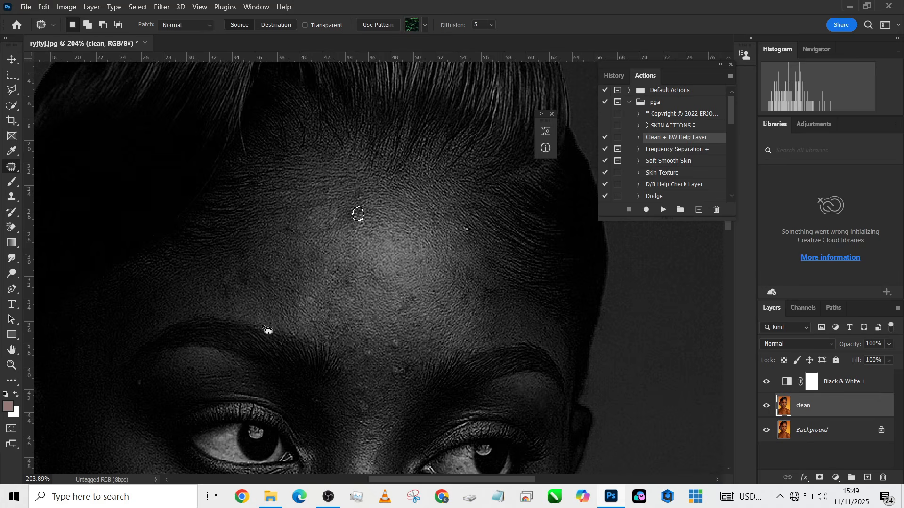
# Step: Patch the blemishes on the cheeks and around the nose
pyautogui.scroll(-5, 424, 254)
pyautogui.moveTo(197, 360); pyautogui.dragTo(215, 394)
pyautogui.hotkey('ctrl', 'd')
pyautogui.scroll(-3, 404, 350)
pyautogui.scroll(3, 408, 352)
pyautogui.moveTo(425, 336)
pyautogui.mouseDown()
pyautogui.moveTo(424, 349)
pyautogui.moveTo(438, 324)
pyautogui.mouseUp()
pyautogui.moveTo(270, 334); pyautogui.dragTo(277, 352)
pyautogui.moveTo(289, 246); pyautogui.dragTo(323, 252)
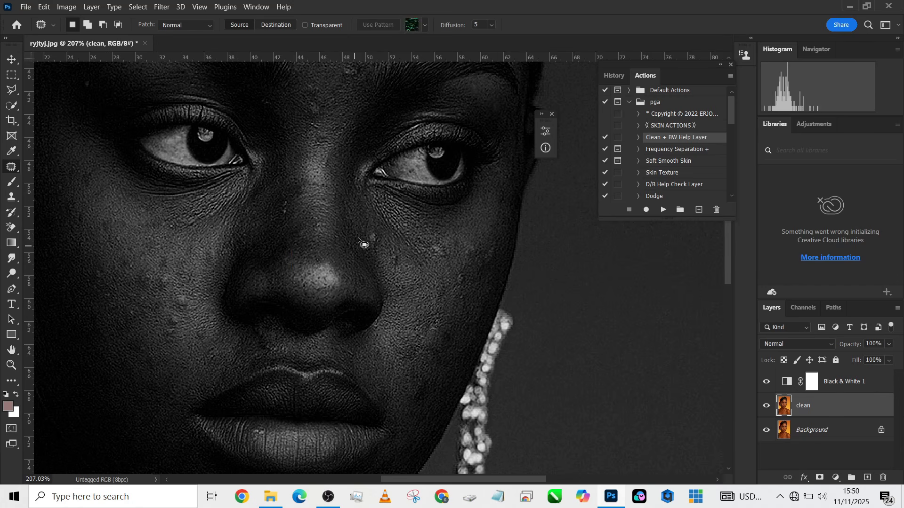
pyautogui.moveTo(369, 230); pyautogui.dragTo(372, 230)
pyautogui.moveTo(284, 207); pyautogui.dragTo(284, 211)
# Step: Patch the raised bumps across the middle of the chest below the collarbone
pyautogui.scroll(-5, 329, 264)
pyautogui.scroll(4, 348, 292)
pyautogui.moveTo(344, 289)
pyautogui.mouseDown()
pyautogui.moveTo(349, 296)
pyautogui.moveTo(344, 290)
pyautogui.mouseUp()
pyautogui.moveTo(418, 300)
pyautogui.mouseDown()
pyautogui.moveTo(458, 305)
pyautogui.moveTo(422, 294)
pyautogui.mouseUp()
pyautogui.moveTo(424, 367); pyautogui.dragTo(344, 258)
pyautogui.moveTo(343, 399)
pyautogui.mouseDown()
pyautogui.moveTo(308, 433)
pyautogui.moveTo(339, 403)
pyautogui.mouseUp()
pyautogui.moveTo(376, 379)
pyautogui.mouseDown()
pyautogui.moveTo(384, 368)
pyautogui.moveTo(377, 376)
pyautogui.mouseUp()
pyautogui.moveTo(409, 337); pyautogui.dragTo(411, 337)
pyautogui.moveTo(410, 350); pyautogui.dragTo(432, 356)
pyautogui.moveTo(374, 325); pyautogui.dragTo(372, 347)
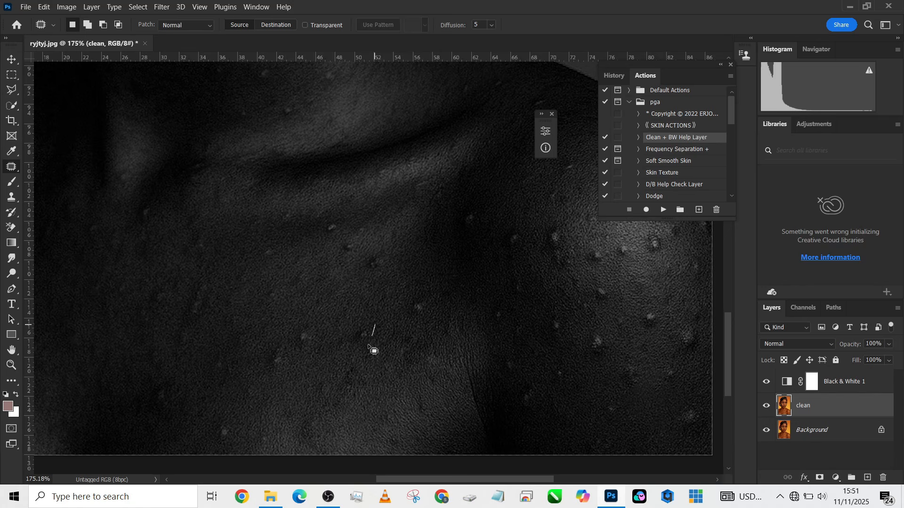
pyautogui.moveTo(305, 337); pyautogui.dragTo(324, 340)
pyautogui.moveTo(284, 340); pyautogui.dragTo(283, 342)
pyautogui.moveTo(378, 250); pyautogui.dragTo(379, 252)
pyautogui.moveTo(377, 265); pyautogui.dragTo(367, 297)
pyautogui.moveTo(351, 238); pyautogui.dragTo(343, 278)
# Step: Patch the bumps on and around the bright highlight of the right-hand shoulder
pyautogui.moveTo(650, 304); pyautogui.dragTo(648, 307)
pyautogui.moveTo(597, 278); pyautogui.dragTo(597, 325)
pyautogui.moveTo(637, 347); pyautogui.dragTo(631, 388)
pyautogui.moveTo(612, 320); pyautogui.dragTo(539, 380)
pyautogui.moveTo(498, 278)
pyautogui.mouseDown()
pyautogui.moveTo(483, 295)
pyautogui.moveTo(495, 280)
pyautogui.mouseUp()
pyautogui.moveTo(500, 306)
pyautogui.mouseDown()
pyautogui.moveTo(488, 289)
pyautogui.moveTo(442, 298)
pyautogui.mouseUp()
pyautogui.moveTo(520, 298); pyautogui.dragTo(522, 301)
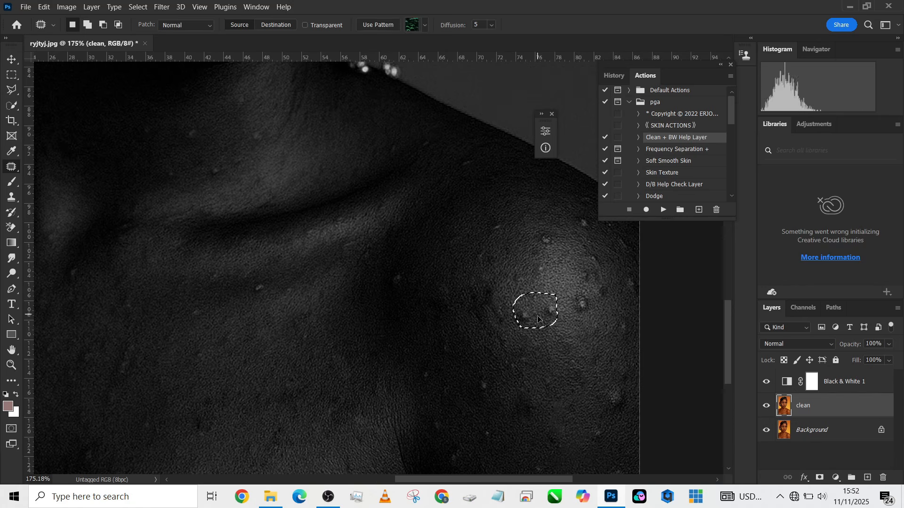
pyautogui.moveTo(584, 293); pyautogui.dragTo(582, 295)
pyautogui.moveTo(549, 236)
pyautogui.mouseDown()
pyautogui.moveTo(545, 277)
pyautogui.moveTo(542, 240)
pyautogui.mouseUp()
pyautogui.moveTo(589, 270); pyautogui.dragTo(542, 311)
pyautogui.moveTo(546, 232); pyautogui.dragTo(550, 282)
pyautogui.moveTo(606, 422); pyautogui.dragTo(566, 399)
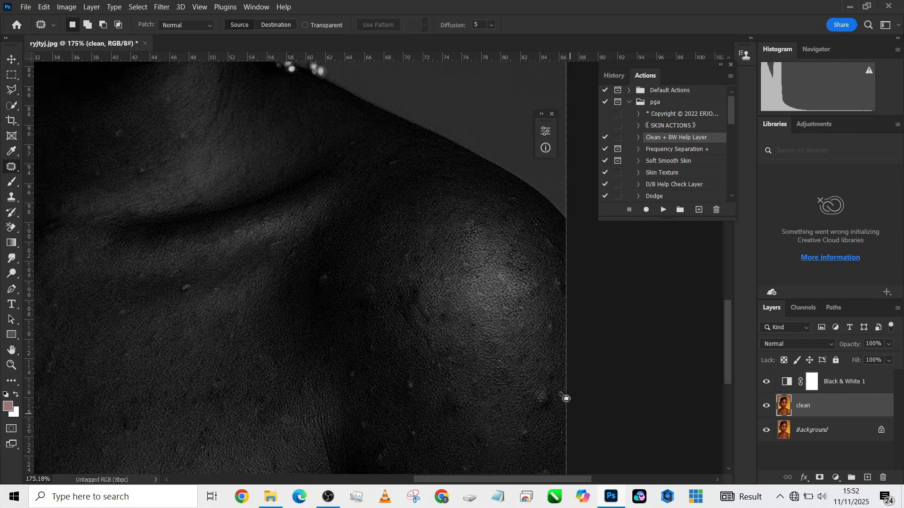
# Step: Patch the remaining bumps on the lower shoulder and upper arm near the image's right edge
pyautogui.moveTo(497, 469)
pyautogui.mouseDown()
pyautogui.moveTo(466, 309)
pyautogui.moveTo(426, 345)
pyautogui.mouseUp()
pyautogui.moveTo(306, 290)
pyautogui.mouseDown()
pyautogui.moveTo(297, 313)
pyautogui.moveTo(305, 290)
pyautogui.mouseUp()
pyautogui.moveTo(343, 262); pyautogui.dragTo(293, 294)
pyautogui.moveTo(470, 345); pyautogui.dragTo(464, 351)
pyautogui.moveTo(475, 352); pyautogui.dragTo(456, 330)
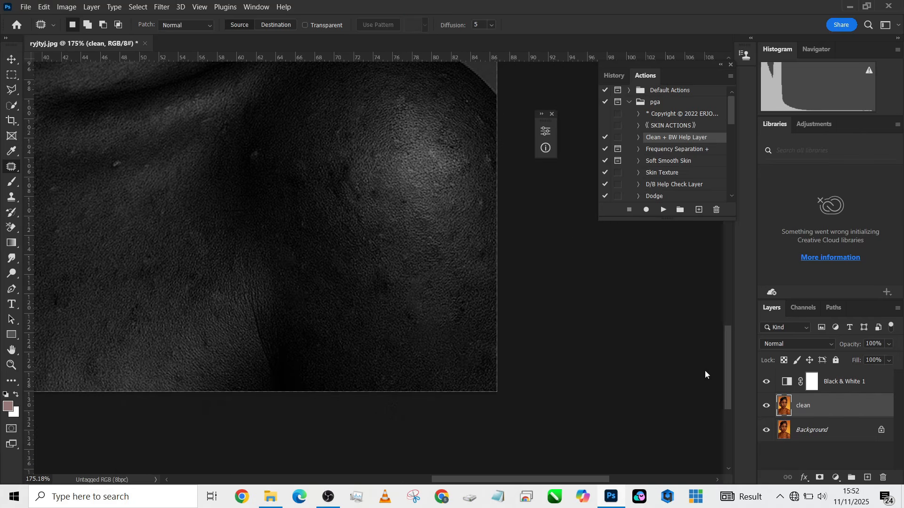
# Step: Patch the blemishes on the left and lower parts of the chest
pyautogui.moveTo(342, 136); pyautogui.dragTo(489, 310)
pyautogui.moveTo(623, 365)
pyautogui.mouseDown()
pyautogui.moveTo(629, 384)
pyautogui.moveTo(624, 368)
pyautogui.mouseUp()
pyautogui.moveTo(324, 346); pyautogui.dragTo(488, 377)
pyautogui.moveTo(380, 248); pyautogui.dragTo(387, 257)
pyautogui.moveTo(384, 252); pyautogui.dragTo(400, 241)
pyautogui.moveTo(423, 405); pyautogui.dragTo(461, 217)
pyautogui.moveTo(380, 408); pyautogui.dragTo(400, 408)
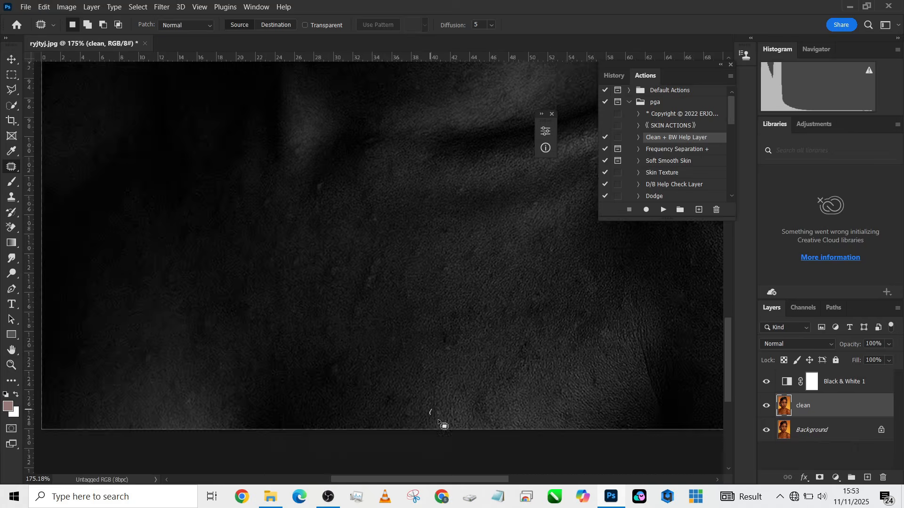
pyautogui.moveTo(291, 135); pyautogui.dragTo(373, 359)
pyautogui.moveTo(506, 258); pyautogui.dragTo(517, 267)
# Step: Patch the small marks on the left cheek beside the nose and mouth
pyautogui.moveTo(470, 133)
pyautogui.mouseDown()
pyautogui.moveTo(440, 246)
pyautogui.moveTo(440, 443)
pyautogui.mouseUp()
pyautogui.moveTo(376, 262); pyautogui.dragTo(392, 265)
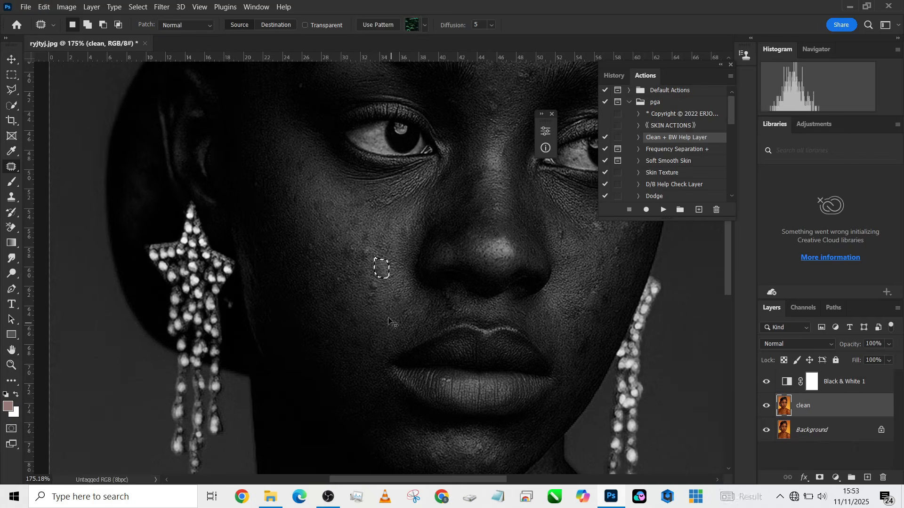
pyautogui.click(370, 297)
pyautogui.moveTo(369, 296); pyautogui.dragTo(370, 359)
pyautogui.moveTo(368, 304)
pyautogui.mouseDown()
pyautogui.moveTo(380, 314)
pyautogui.moveTo(371, 312)
pyautogui.mouseUp()
# Step: Patch the leftover marks between the eyebrows and on the middle of the forehead
pyautogui.scroll(-2, 400, 301)
pyautogui.moveTo(496, 224); pyautogui.dragTo(426, 329)
pyautogui.scroll(3, 433, 281)
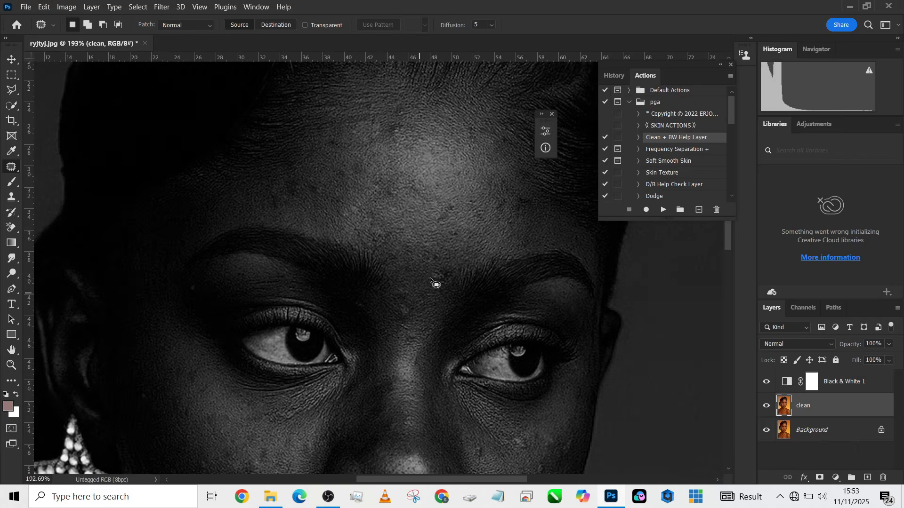
pyautogui.moveTo(433, 282); pyautogui.dragTo(438, 284)
pyautogui.moveTo(441, 284); pyautogui.dragTo(434, 272)
pyautogui.moveTo(394, 235)
pyautogui.mouseDown()
pyautogui.moveTo(400, 332)
pyautogui.moveTo(395, 223)
pyautogui.mouseUp()
pyautogui.moveTo(394, 226); pyautogui.dragTo(401, 206)
# Step: Compare the skin in colour and in black and white, and patch the leftover spots on the face and right cheek
pyautogui.scroll(-3, 400, 212)
pyautogui.moveTo(302, 433); pyautogui.dragTo(345, 299)
pyautogui.moveTo(369, 433)
pyautogui.mouseDown()
pyautogui.moveTo(367, 127)
pyautogui.moveTo(399, 459)
pyautogui.mouseUp()
pyautogui.click(766, 382)
pyautogui.click(766, 382)
pyautogui.moveTo(369, 314)
pyautogui.mouseDown()
pyautogui.moveTo(440, 160)
pyautogui.moveTo(372, 309)
pyautogui.mouseUp()
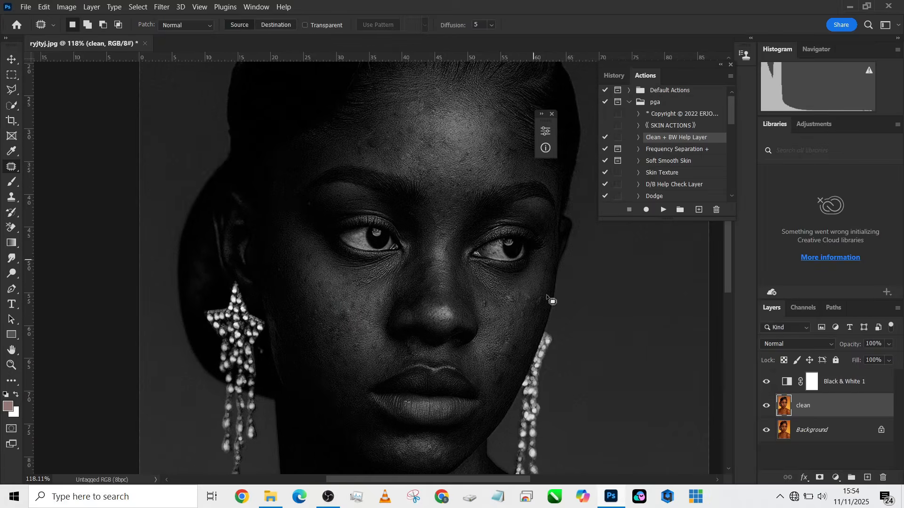
pyautogui.moveTo(537, 297); pyautogui.dragTo(539, 300)
pyautogui.moveTo(538, 301); pyautogui.dragTo(518, 284)
# Step: Check the face and body again and patch the last uneven spots in the black-and-white view
pyautogui.moveTo(316, 281); pyautogui.dragTo(376, 258)
pyautogui.moveTo(402, 419); pyautogui.dragTo(376, 155)
pyautogui.moveTo(636, 340)
pyautogui.mouseDown()
pyautogui.moveTo(643, 345)
pyautogui.moveTo(616, 371)
pyautogui.mouseUp()
pyautogui.moveTo(329, 405); pyautogui.dragTo(424, 335)
pyautogui.moveTo(369, 406)
pyautogui.mouseDown()
pyautogui.moveTo(371, 423)
pyautogui.moveTo(344, 389)
pyautogui.mouseUp()
pyautogui.moveTo(463, 316); pyautogui.dragTo(470, 319)
pyautogui.moveTo(489, 108)
pyautogui.mouseDown()
pyautogui.moveTo(442, 344)
pyautogui.moveTo(418, 380)
pyautogui.mouseUp()
# Step: Hide the Black & White 1 adjustment and toggle the clean layer to compare the retouched skin with the original
pyautogui.scroll(-3, 418, 381)
pyautogui.click(766, 382)
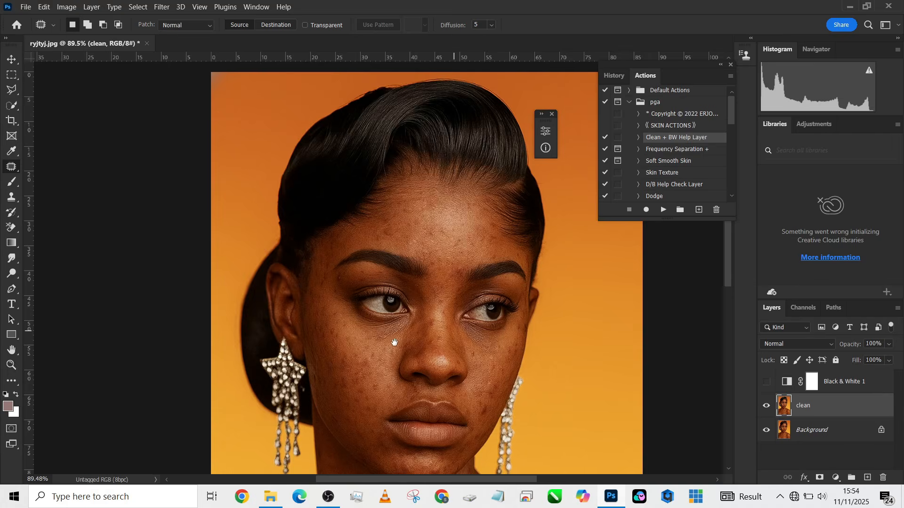
pyautogui.moveTo(399, 348); pyautogui.dragTo(363, 181)
pyautogui.scroll(-4, 463, 254)
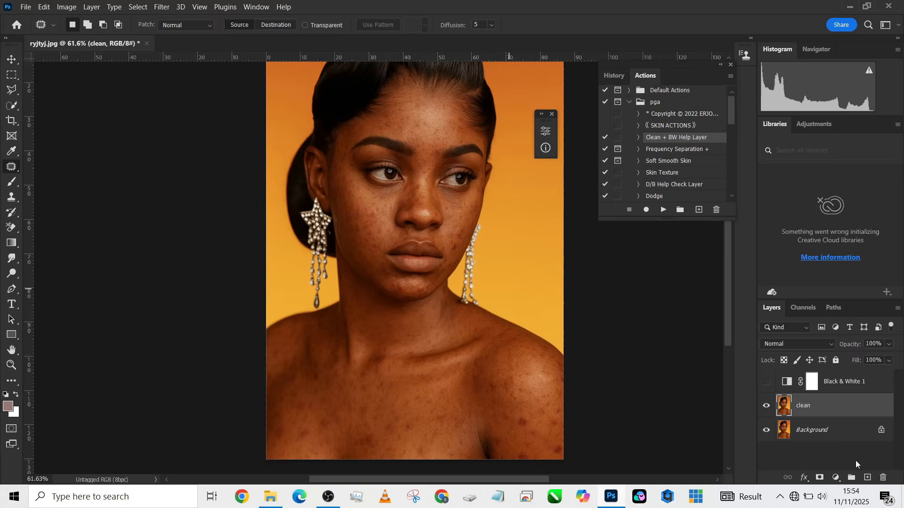
pyautogui.click(766, 406)
pyautogui.click(766, 406)
pyautogui.click(766, 406)
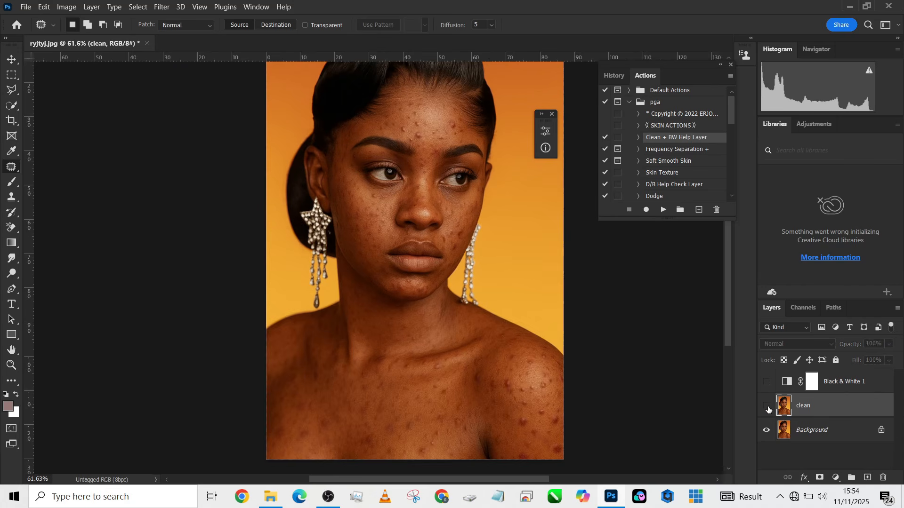
pyautogui.click(766, 405)
# Step: Patch the dark red spot on the lower part of the right-hand shoulder
pyautogui.scroll(4, 515, 441)
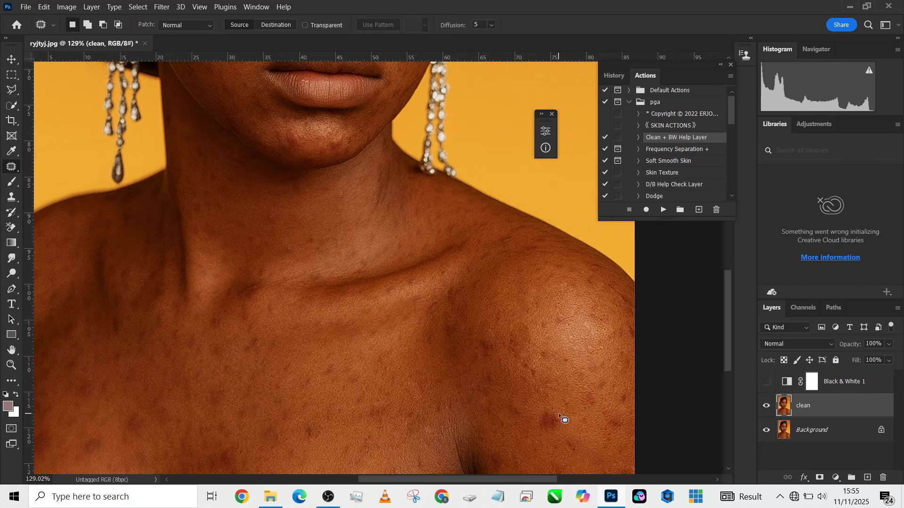
pyautogui.moveTo(537, 423)
pyautogui.mouseDown()
pyautogui.moveTo(555, 409)
pyautogui.moveTo(534, 429)
pyautogui.mouseUp()
pyautogui.hotkey('ctrl', 'd')
pyautogui.scroll(-4, 554, 421)
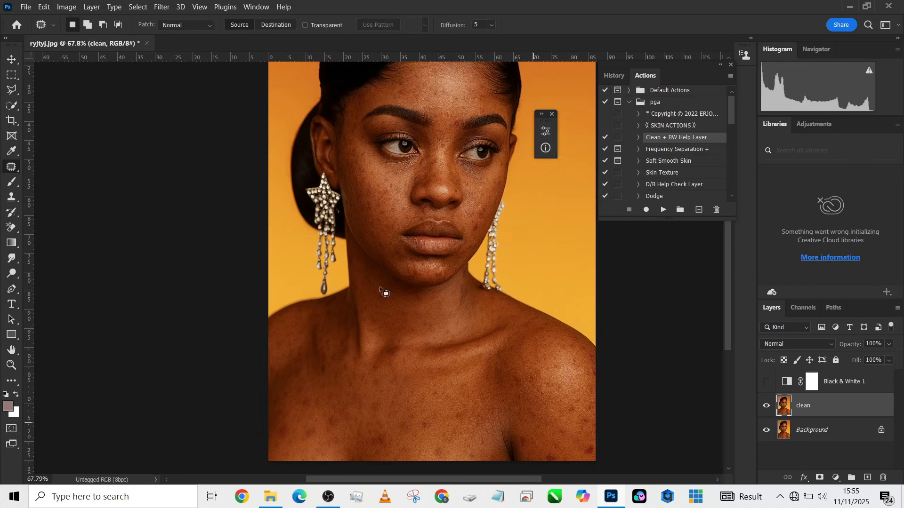
pyautogui.moveTo(379, 287); pyautogui.dragTo(311, 401)
pyautogui.scroll(3, 378, 218)
pyautogui.scroll(-3, 309, 139)
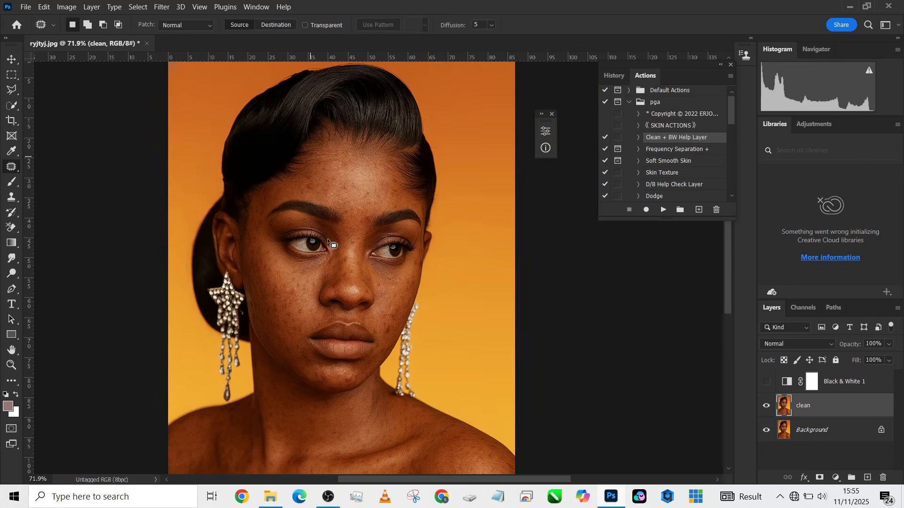
# Step: Patch the dark spot on the lower right-hand cheek near the corner of the mouth
pyautogui.scroll(3, 308, 305)
pyautogui.scroll(-2, 408, 324)
pyautogui.scroll(3, 384, 319)
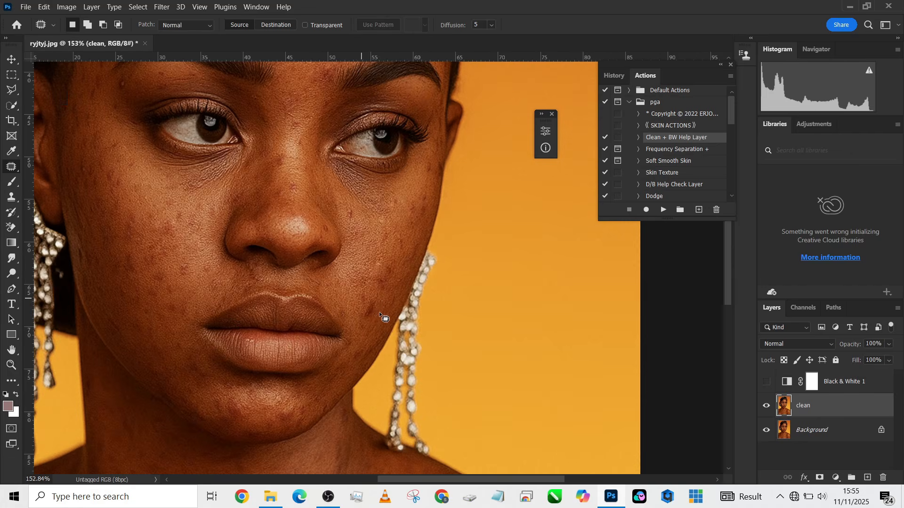
pyautogui.moveTo(380, 301)
pyautogui.mouseDown()
pyautogui.moveTo(362, 311)
pyautogui.moveTo(398, 304)
pyautogui.mouseUp()
pyautogui.click(361, 328)
# Step: Toggle the visibility of the clean layer to compare the patched skin with the original portrait
pyautogui.scroll(-5, 358, 323)
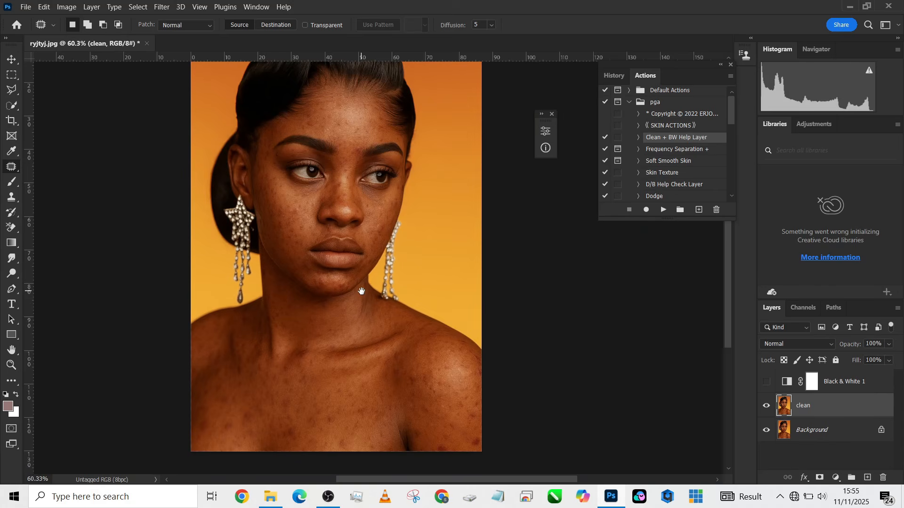
pyautogui.click(765, 409)
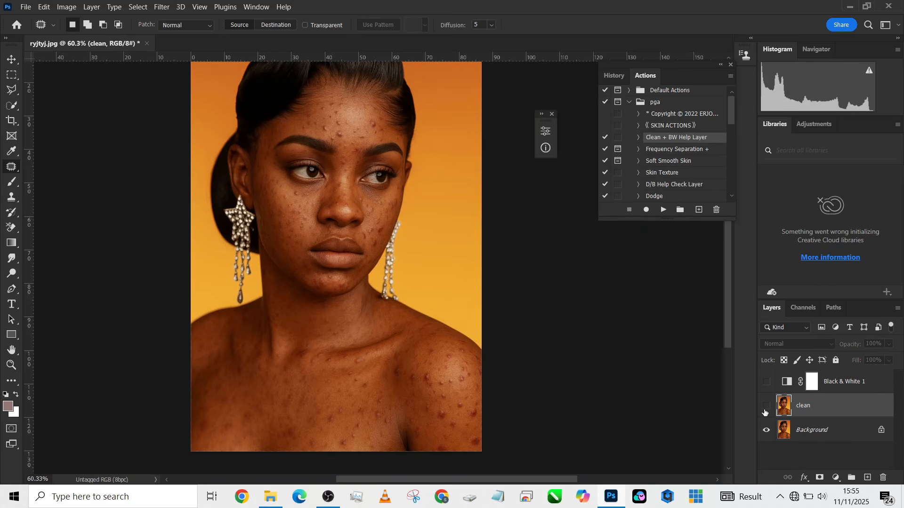
pyautogui.click(765, 407)
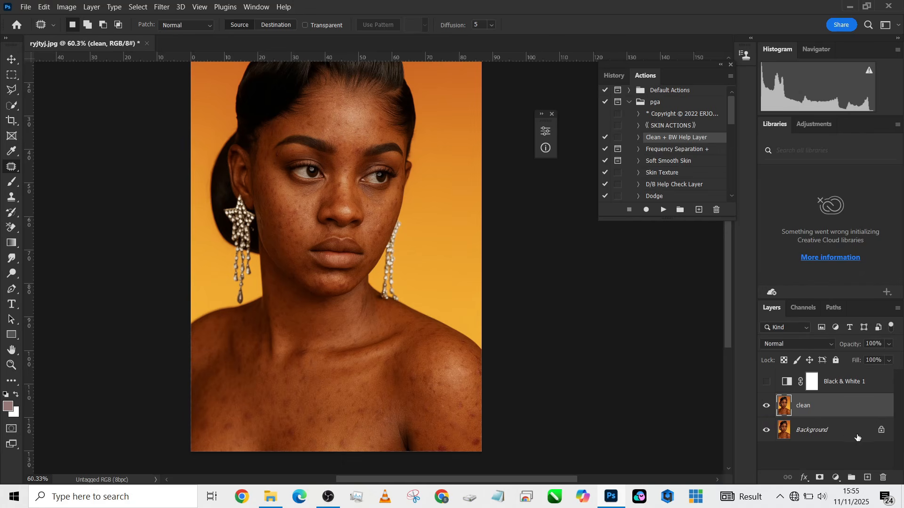
# Step: Flatten the image into the Background layer and discard the hidden Black & White 1 adjustment
pyautogui.rightClick(842, 435)
pyautogui.click(825, 400)
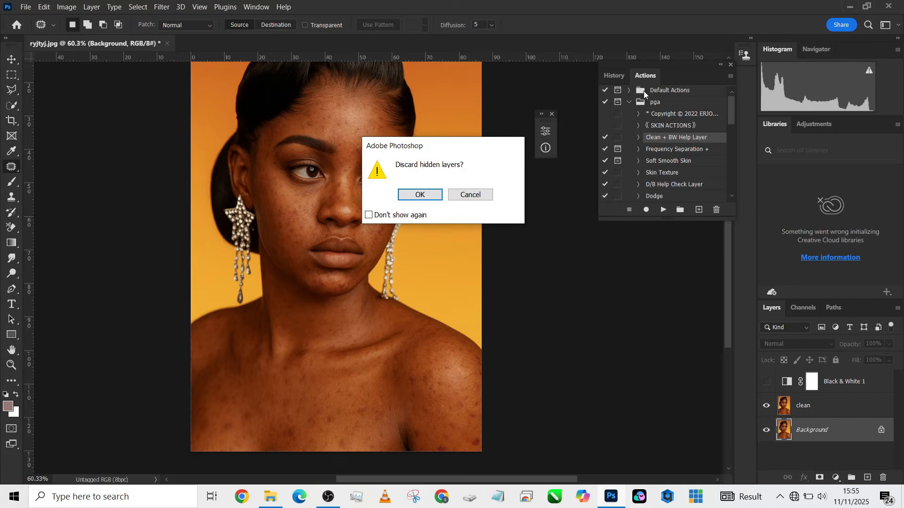
pyautogui.click(414, 194)
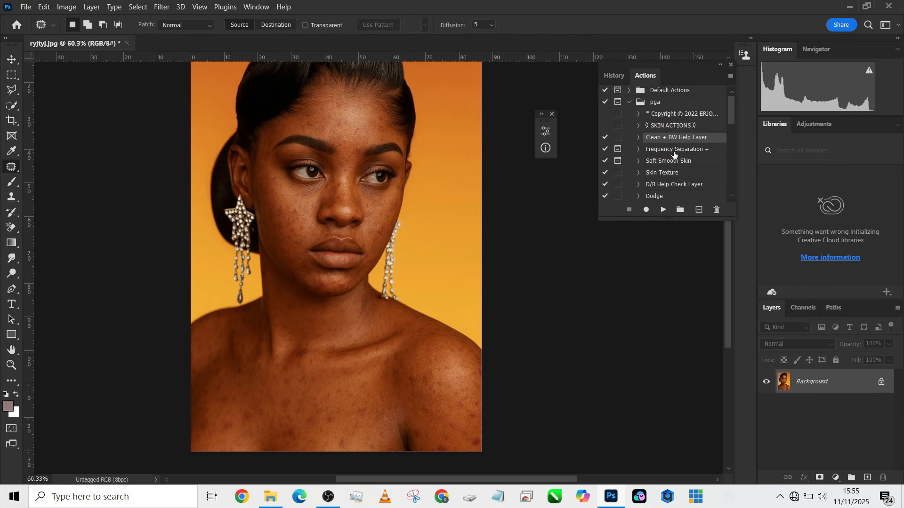
# Step: Run the Frequency Separation + action and try a 4-pixel Gaussian Blur radius, examining the blur on the face
pyautogui.click(716, 154)
pyautogui.click(664, 210)
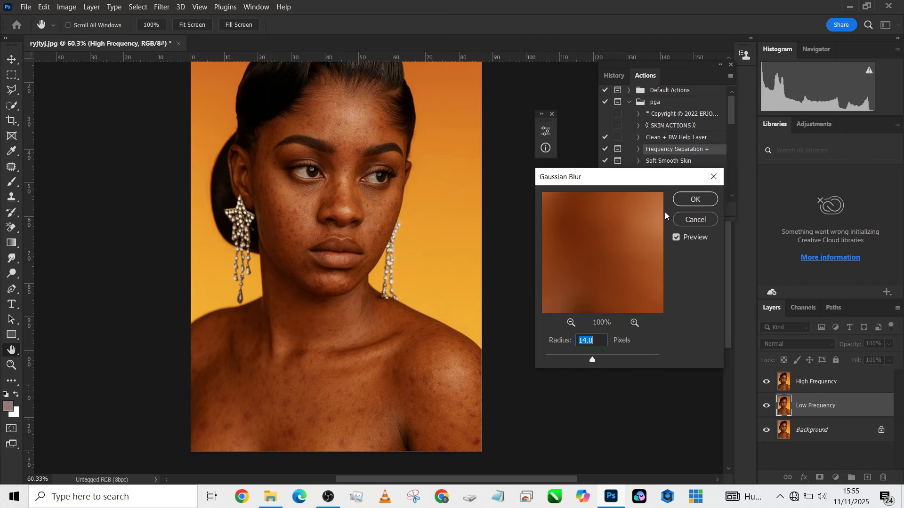
pyautogui.write('4')
pyautogui.click(575, 322)
pyautogui.moveTo(566, 275); pyautogui.dragTo(601, 303)
pyautogui.moveTo(617, 207); pyautogui.dragTo(596, 305)
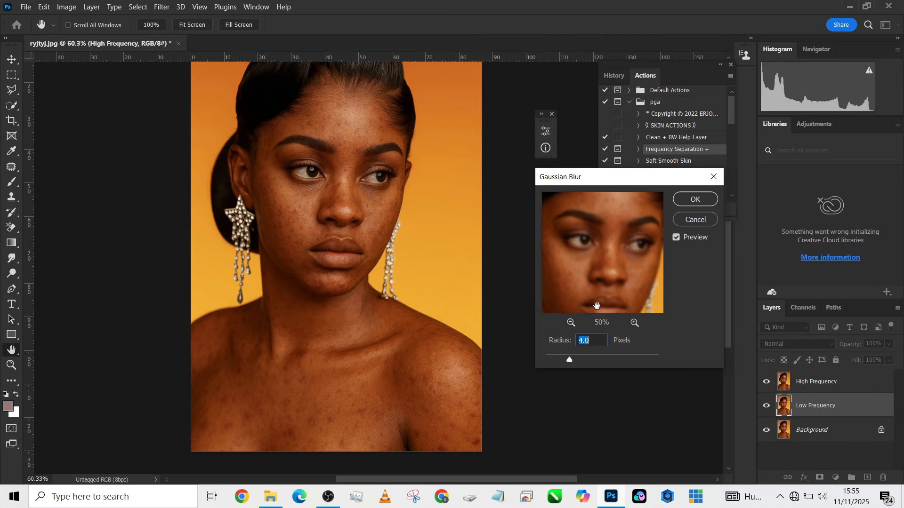
pyautogui.click(635, 323)
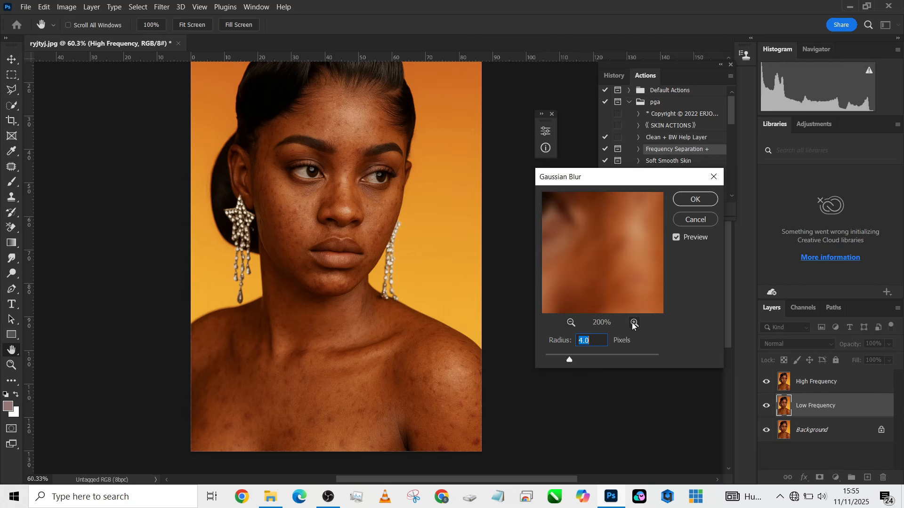
pyautogui.click(634, 323)
pyautogui.moveTo(621, 277); pyautogui.dragTo(616, 280)
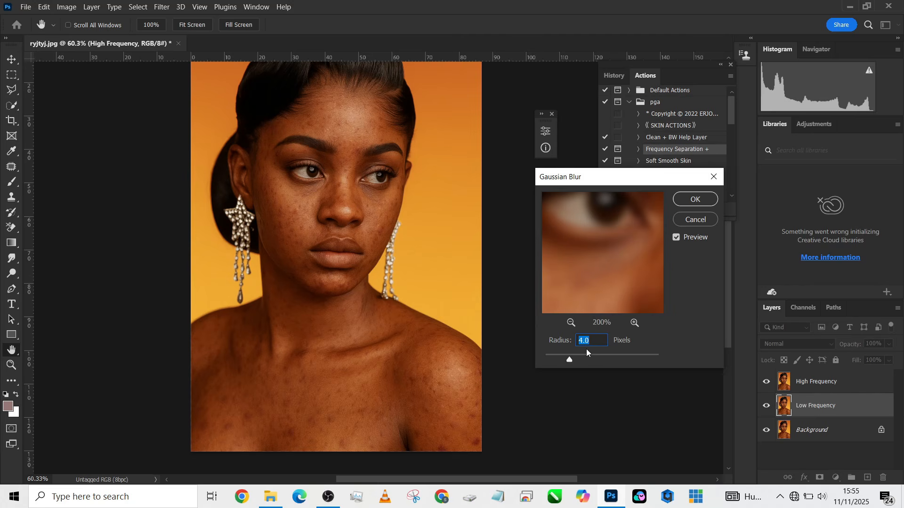
# Step: Set the Gaussian Blur radius to 3 pixels, check it on the face and apply it to finish the action
pyautogui.write('3')
pyautogui.click(572, 323)
pyautogui.click(571, 324)
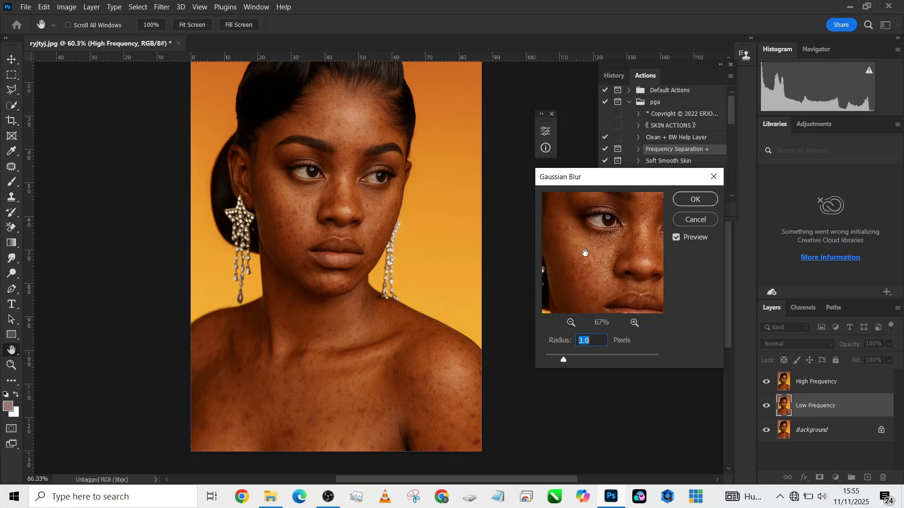
pyautogui.moveTo(585, 238); pyautogui.dragTo(657, 208)
pyautogui.click(688, 200)
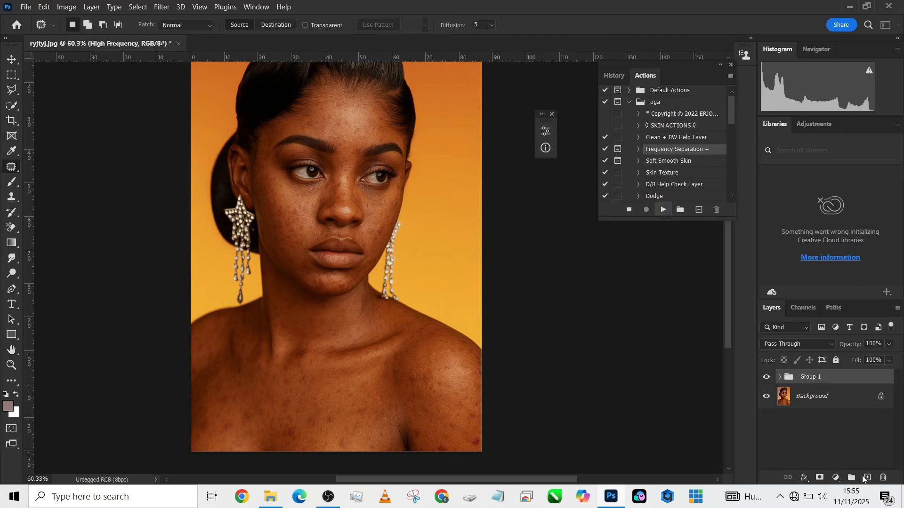
# Step: Expand the frequency separation group, select the Low Frequency copy layer and activate the Mixer Brush tool
pyautogui.click(781, 376)
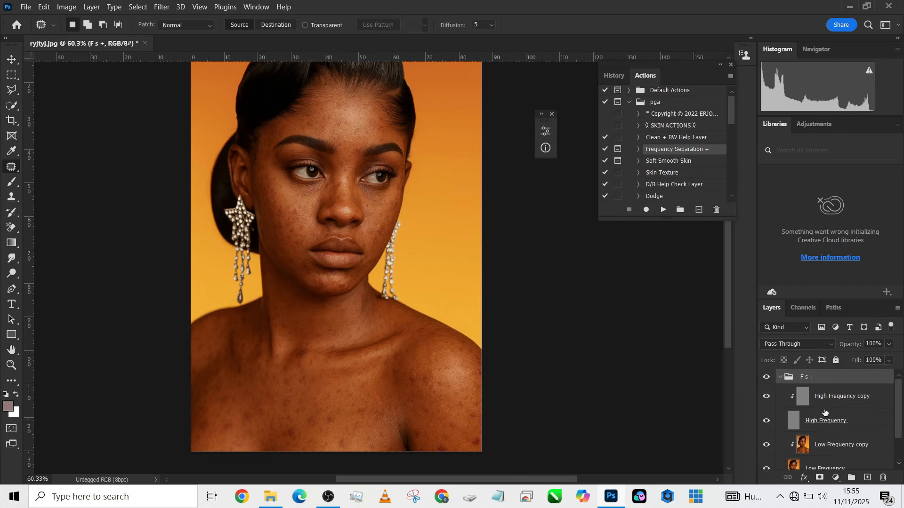
pyautogui.scroll(-1, 829, 407)
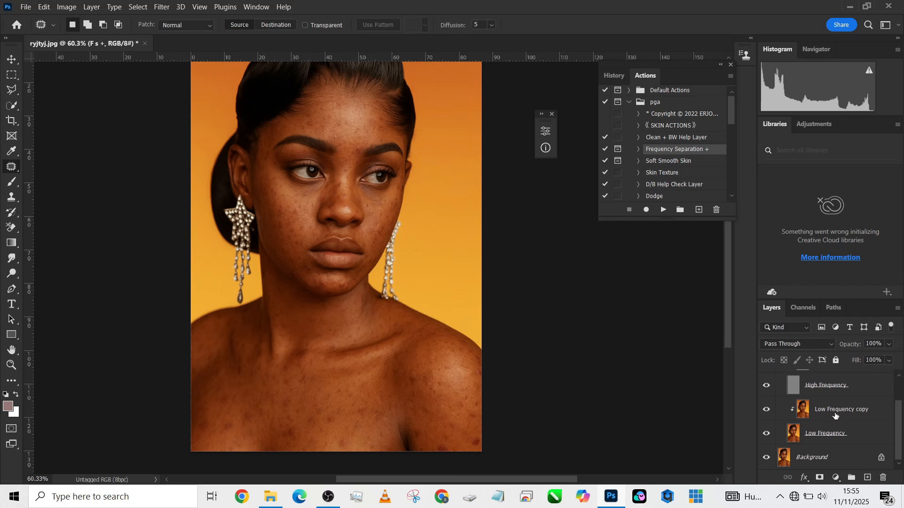
pyautogui.scroll(1, 833, 429)
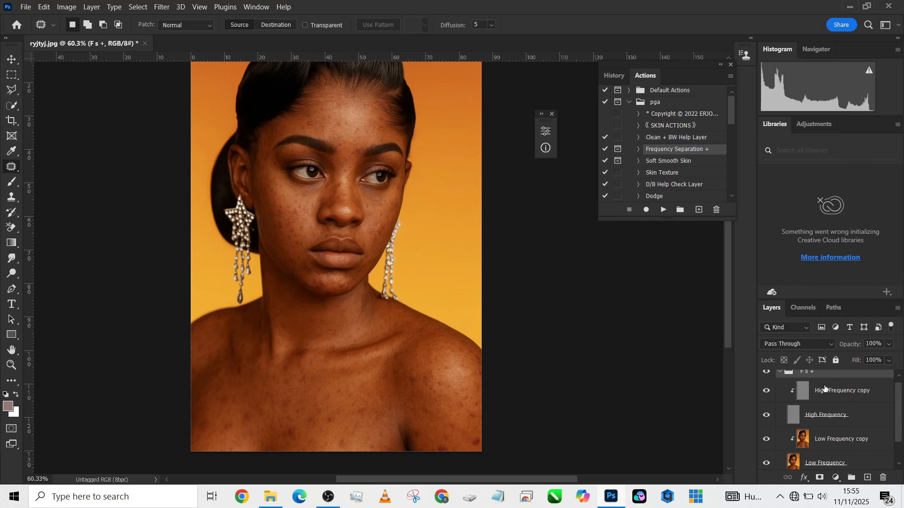
pyautogui.click(829, 439)
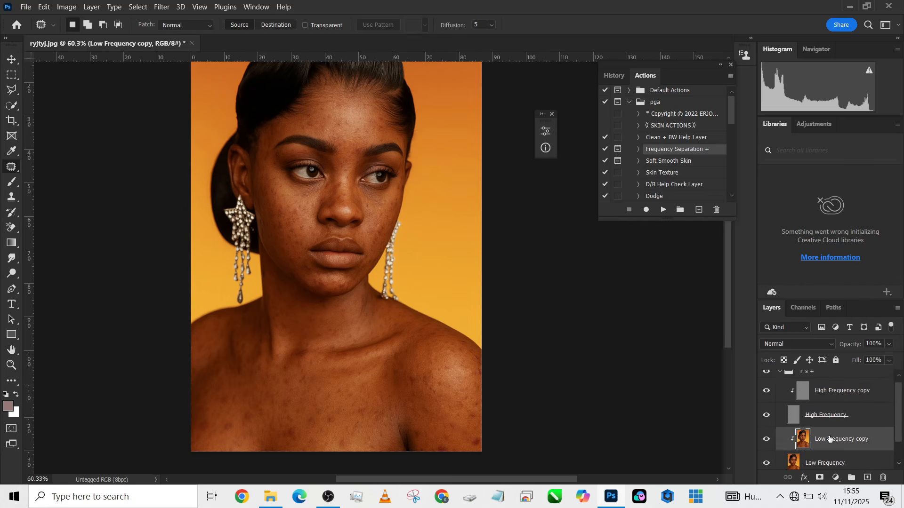
pyautogui.click(16, 181)
pyautogui.click(66, 214)
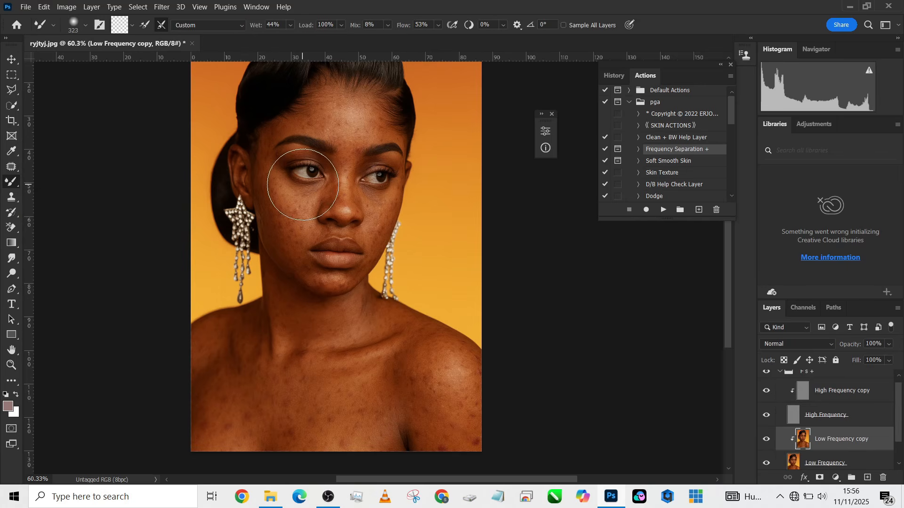
# Step: Hide the High Frequency layer and reduce the Mixer Brush size to 175 for work on the face
pyautogui.scroll(2, 304, 251)
pyautogui.scroll(2, 322, 323)
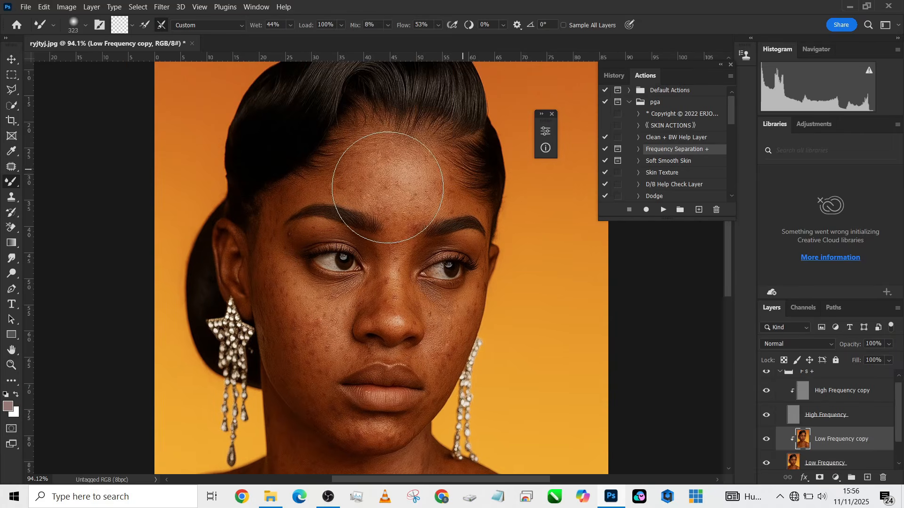
pyautogui.click(766, 416)
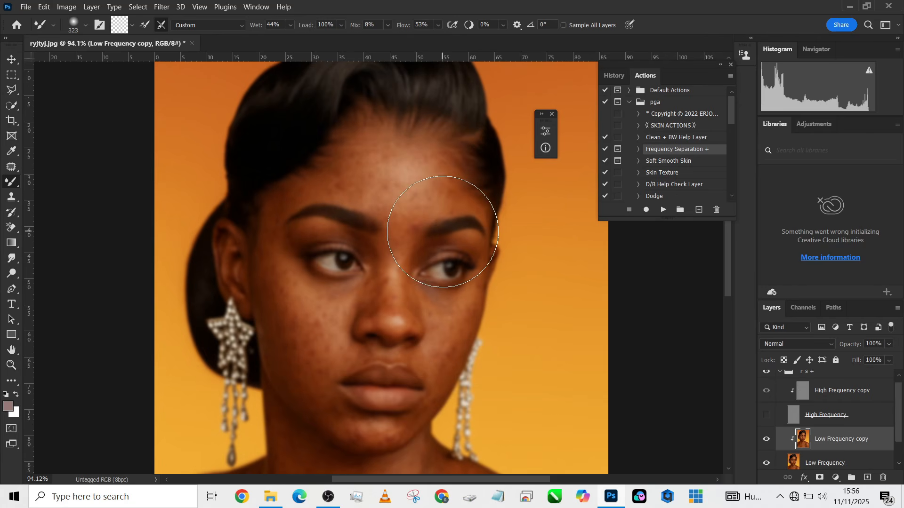
pyautogui.scroll(3, 443, 232)
pyautogui.press('[')
pyautogui.press('[')
pyautogui.press('[')
pyautogui.press('[')
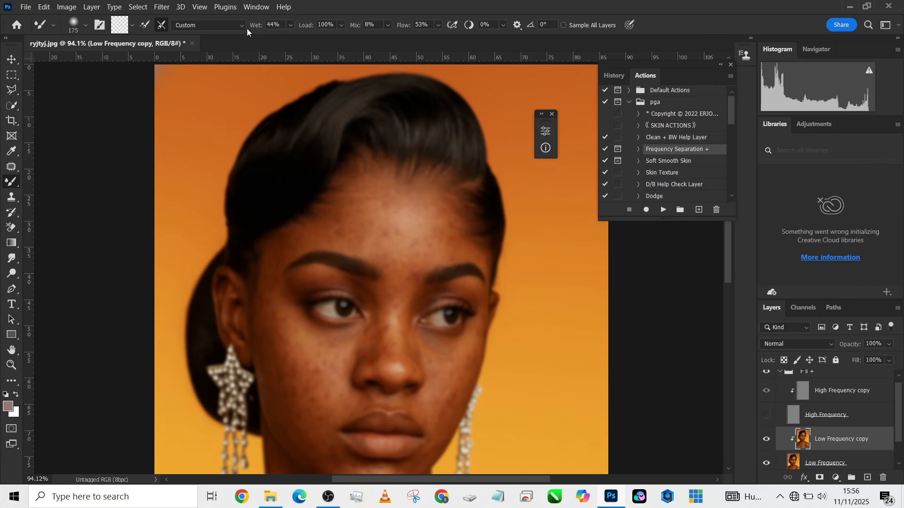
# Step: Keep the Custom blending preset, clean the Mixer Brush and reduce its size to 100
pyautogui.click(231, 25)
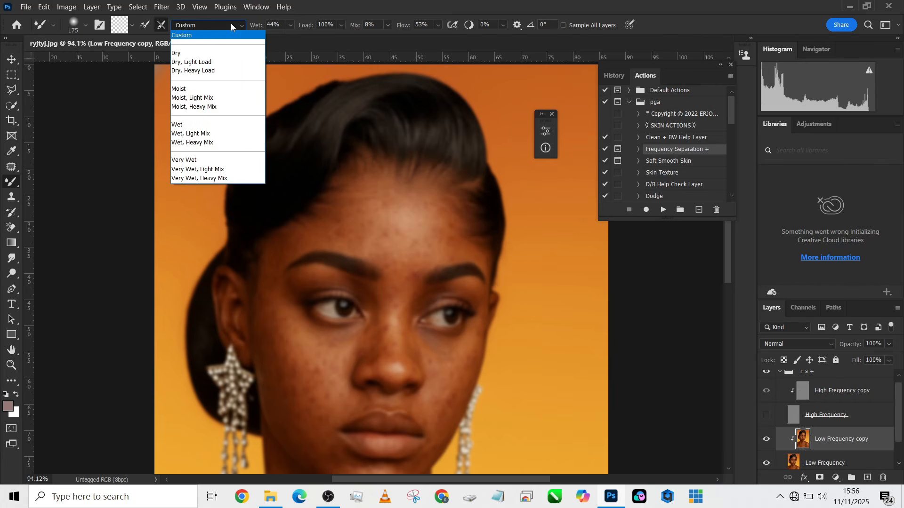
pyautogui.click(230, 25)
pyautogui.click(131, 27)
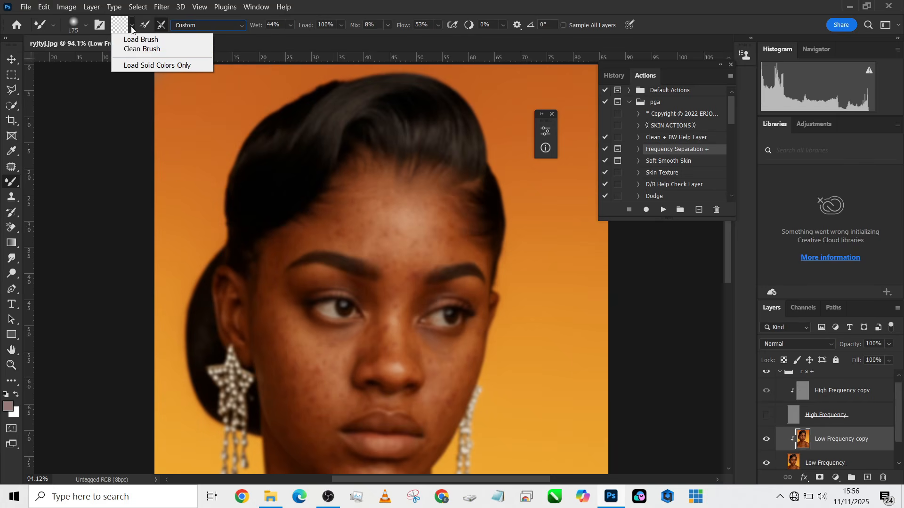
pyautogui.click(138, 54)
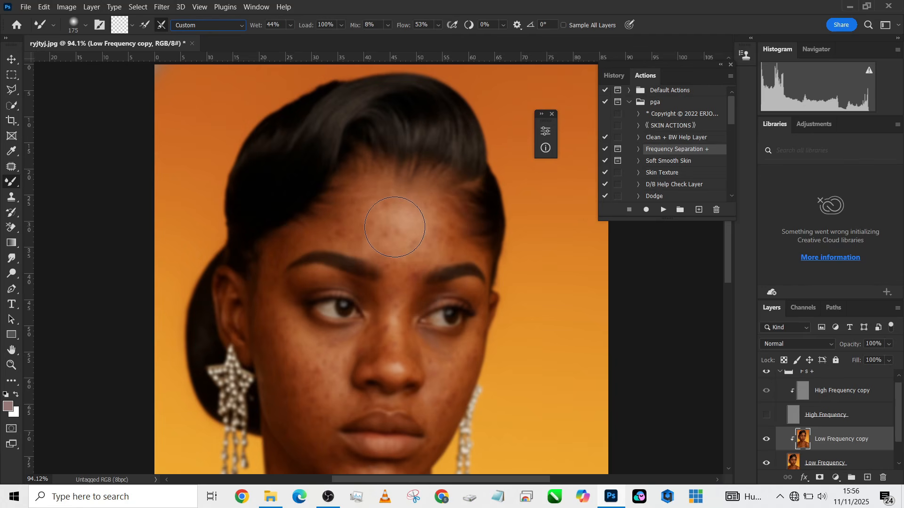
pyautogui.press('[')
pyautogui.press('[')
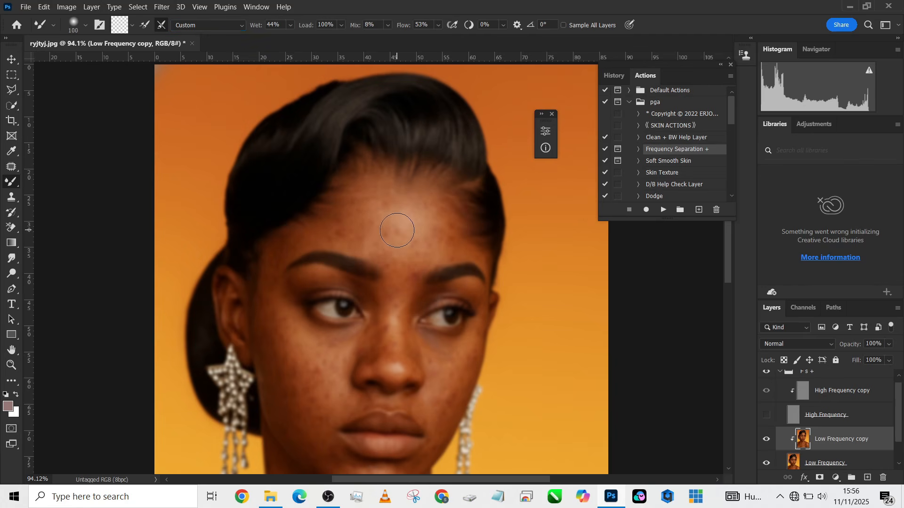
# Step: Blend the uneven tones in the centre of the forehead on the Low Frequency copy layer
pyautogui.moveTo(407, 225)
pyautogui.mouseDown()
pyautogui.moveTo(397, 216)
pyautogui.moveTo(400, 230)
pyautogui.moveTo(392, 230)
pyautogui.moveTo(420, 235)
pyautogui.mouseUp()
pyautogui.press(']')
pyautogui.press('[')
pyautogui.moveTo(434, 205)
pyautogui.mouseDown()
pyautogui.moveTo(415, 217)
pyautogui.moveTo(390, 207)
pyautogui.moveTo(375, 231)
pyautogui.moveTo(388, 226)
pyautogui.mouseUp()
pyautogui.press('[')
pyautogui.press('[')
pyautogui.press(']')
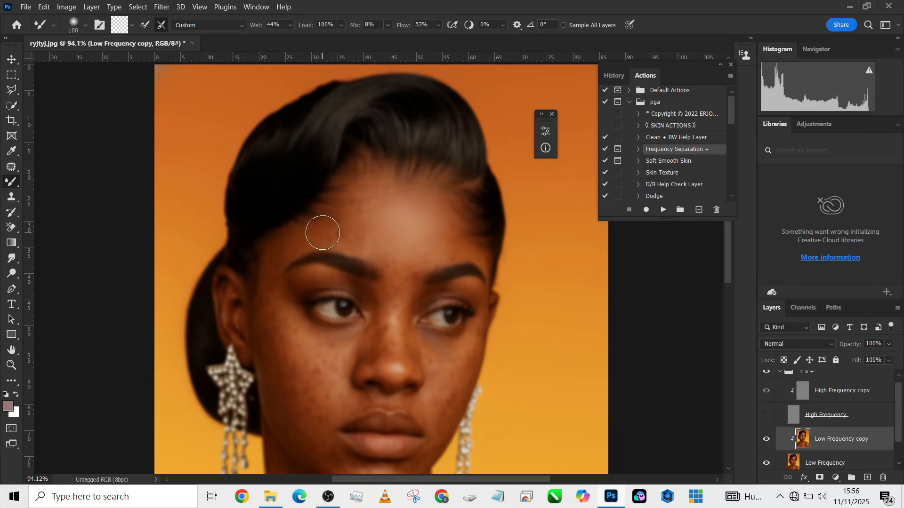
# Step: Blend the blotches on both sides of the forehead and down to the area between the eyebrows
pyautogui.moveTo(323, 233)
pyautogui.mouseDown()
pyautogui.moveTo(340, 240)
pyautogui.moveTo(337, 220)
pyautogui.moveTo(367, 241)
pyautogui.moveTo(358, 204)
pyautogui.moveTo(369, 196)
pyautogui.moveTo(371, 204)
pyautogui.mouseUp()
pyautogui.press(']')
pyautogui.press('[')
pyautogui.press(']')
pyautogui.moveTo(441, 226)
pyautogui.mouseDown()
pyautogui.moveTo(463, 242)
pyautogui.moveTo(446, 247)
pyautogui.moveTo(469, 251)
pyautogui.mouseUp()
pyautogui.press('[')
pyautogui.moveTo(372, 239)
pyautogui.mouseDown()
pyautogui.moveTo(412, 265)
pyautogui.moveTo(398, 249)
pyautogui.moveTo(372, 246)
pyautogui.moveTo(367, 233)
pyautogui.moveTo(405, 265)
pyautogui.mouseUp()
pyautogui.moveTo(371, 245); pyautogui.dragTo(404, 265)
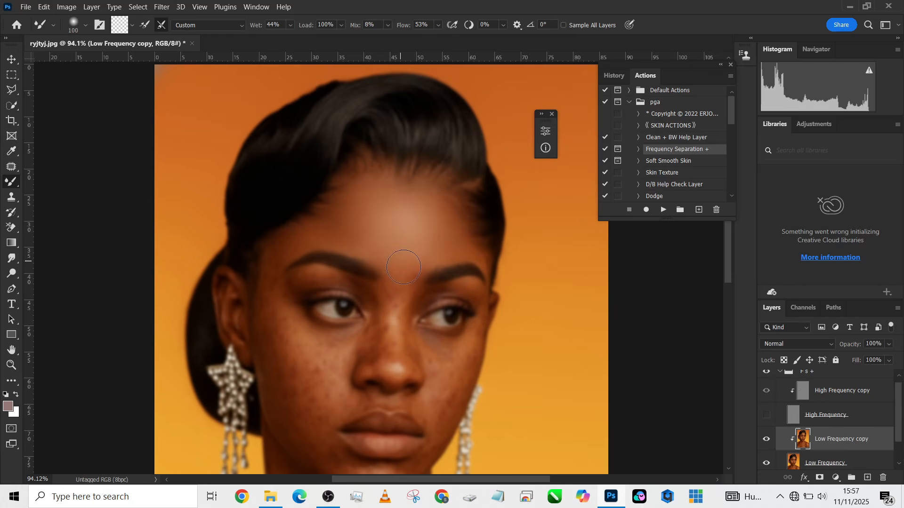
# Step: Toggle the Low Frequency copy layer with the High Frequency layer hidden and shown to compare the forehead before and after
pyautogui.click(766, 444)
pyautogui.click(766, 443)
pyautogui.click(767, 443)
pyautogui.click(767, 443)
pyautogui.click(767, 416)
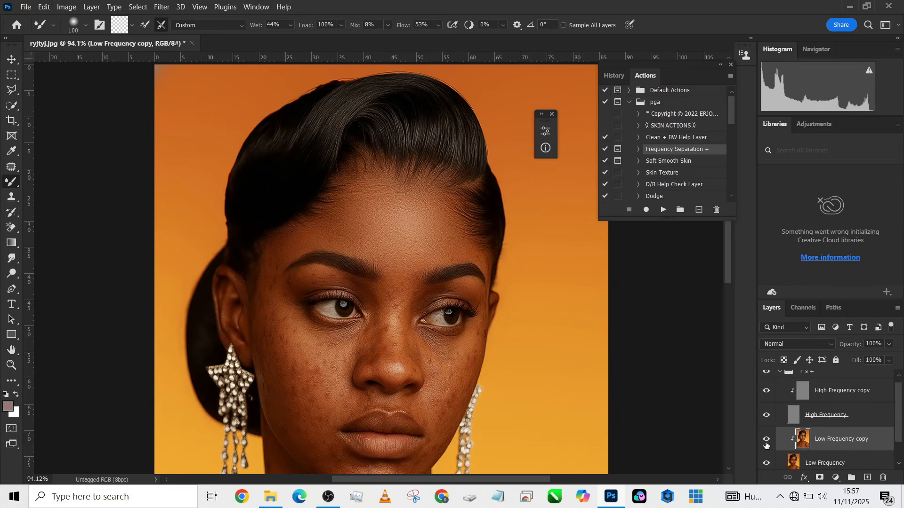
pyautogui.click(766, 443)
pyautogui.click(766, 443)
pyautogui.click(766, 443)
pyautogui.click(766, 443)
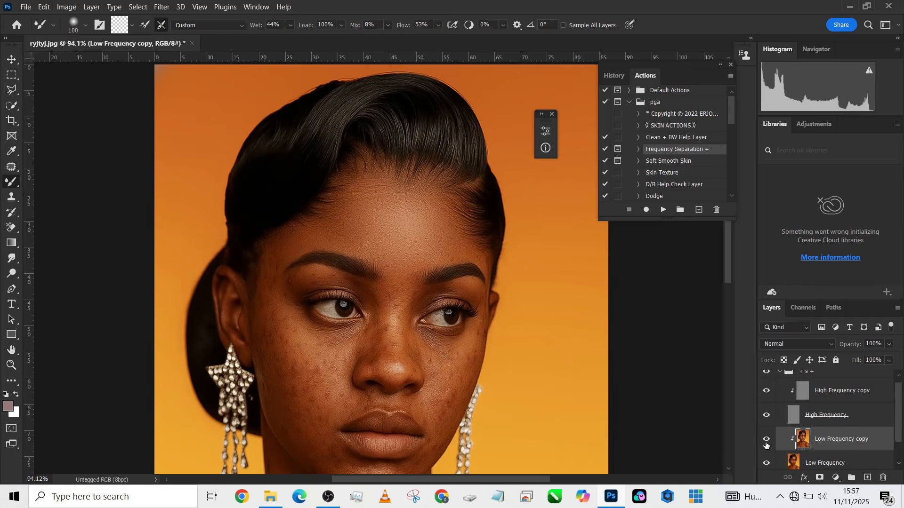
# Step: Hide the High Frequency layer, lower the brush Wet value to 29% and size to about 80, and blend the left-hand cheek
pyautogui.click(768, 415)
pyautogui.press('[')
pyautogui.press('[')
pyautogui.press('[')
pyautogui.press('[')
pyautogui.press('[')
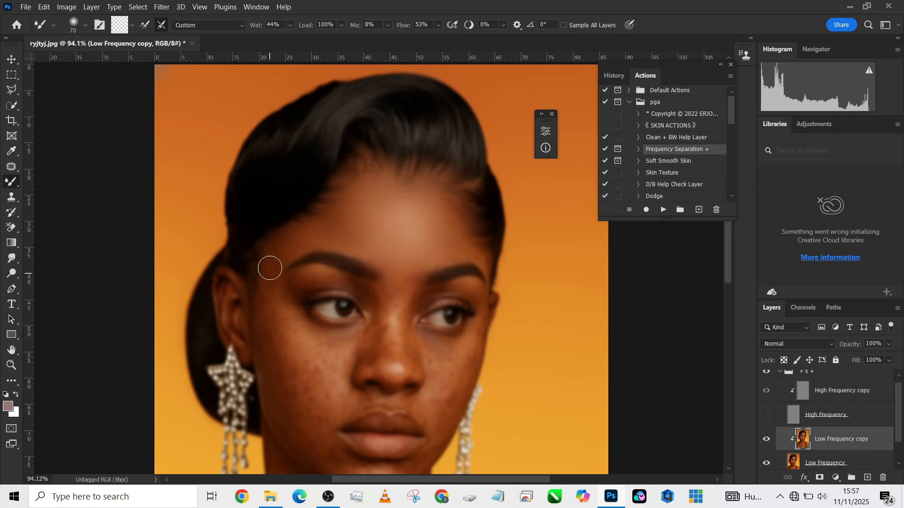
pyautogui.press(']')
pyautogui.press(']')
pyautogui.press(']')
pyautogui.press('[')
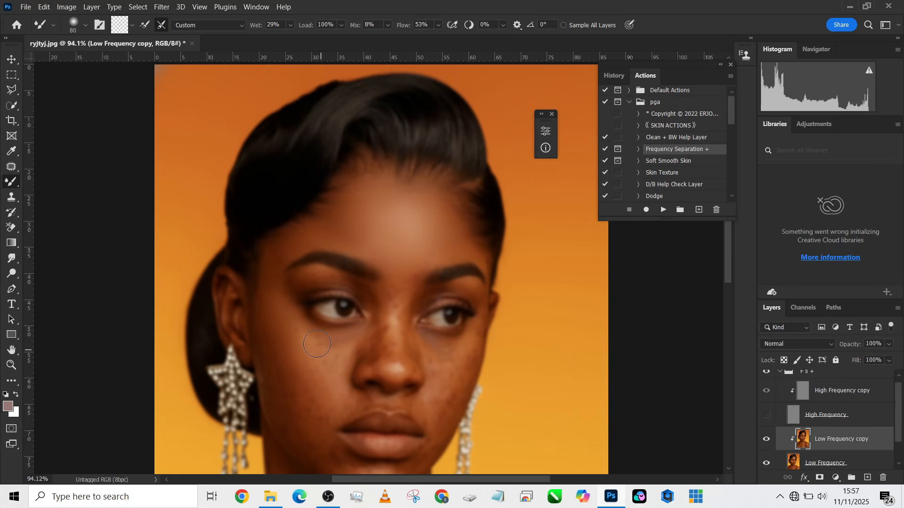
# Step: Blend the lower left-hand cheek, jaw and chin with a smaller Mixer Brush of about 60
pyautogui.scroll(-2, 301, 343)
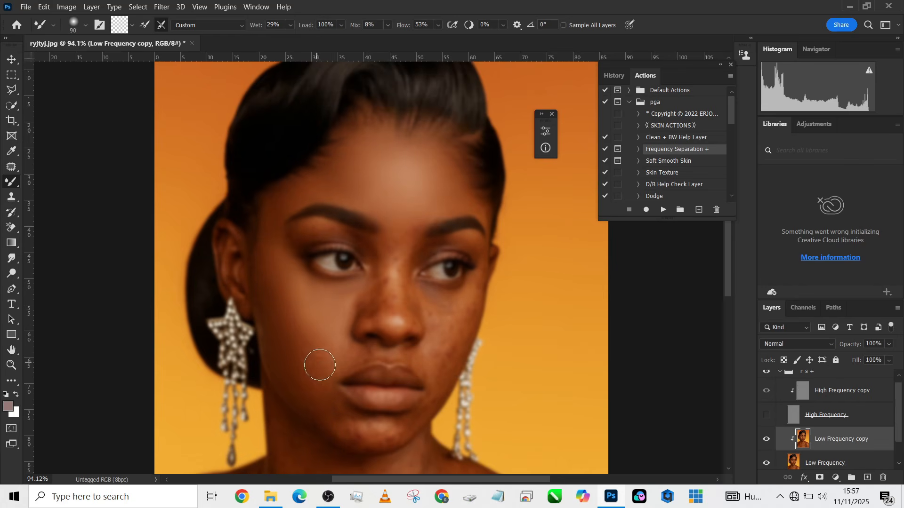
pyautogui.scroll(-2, 311, 398)
pyautogui.press('[')
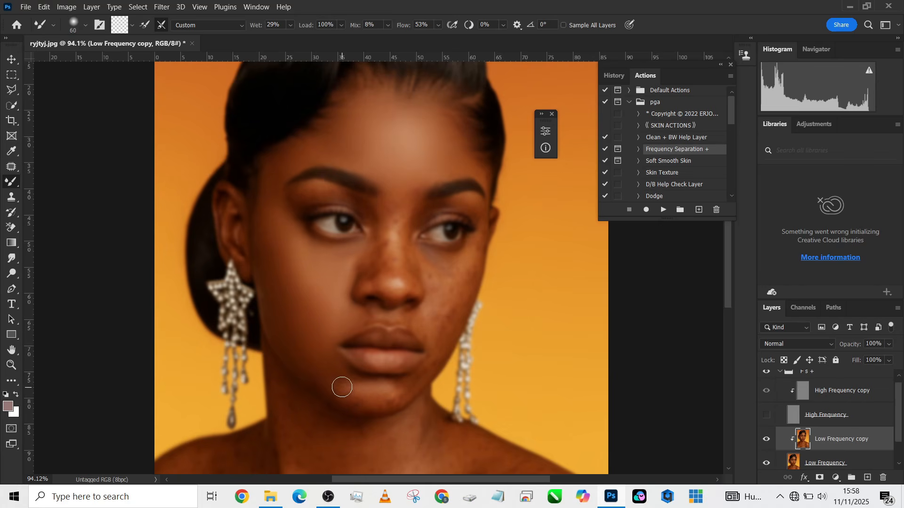
pyautogui.press('[')
pyautogui.press('[')
# Step: Blend the blotches on the right-hand cheek, nose and nose bridge with brush sizes between 50 and 80
pyautogui.scroll(1, 432, 362)
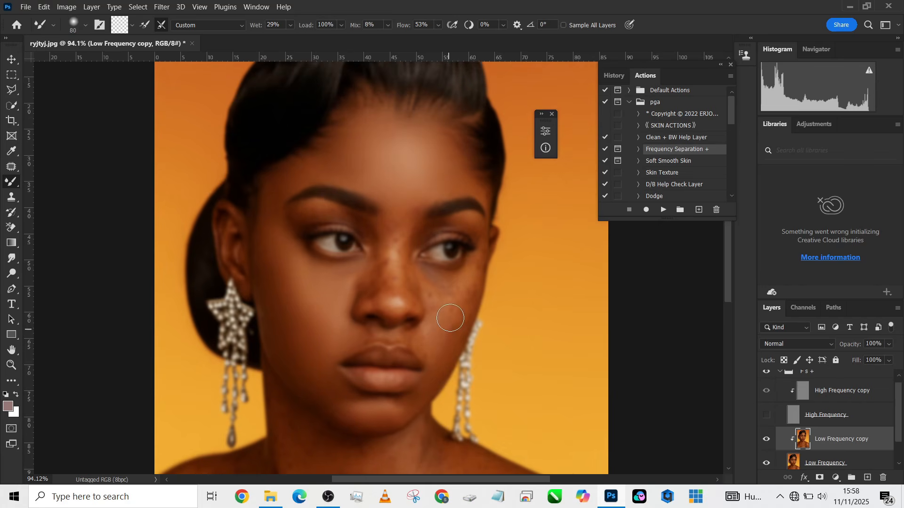
pyautogui.press('[')
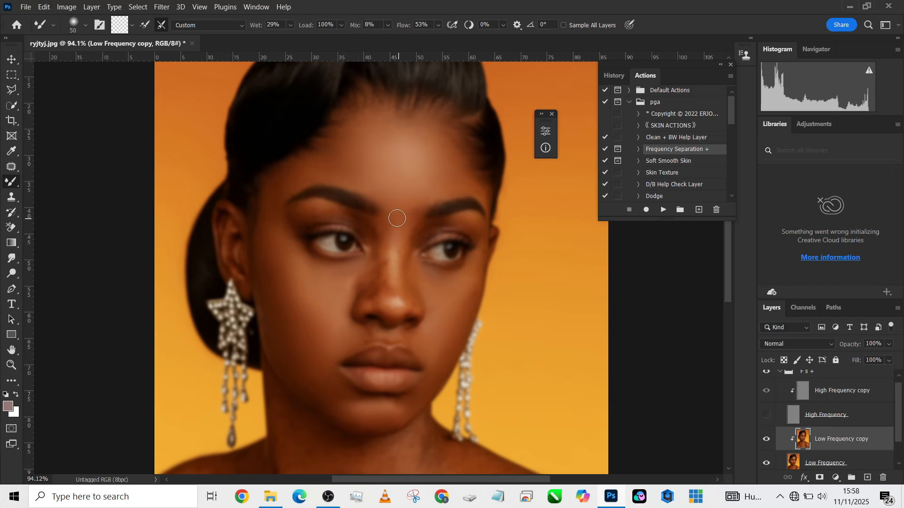
pyautogui.press(']')
pyautogui.press(']')
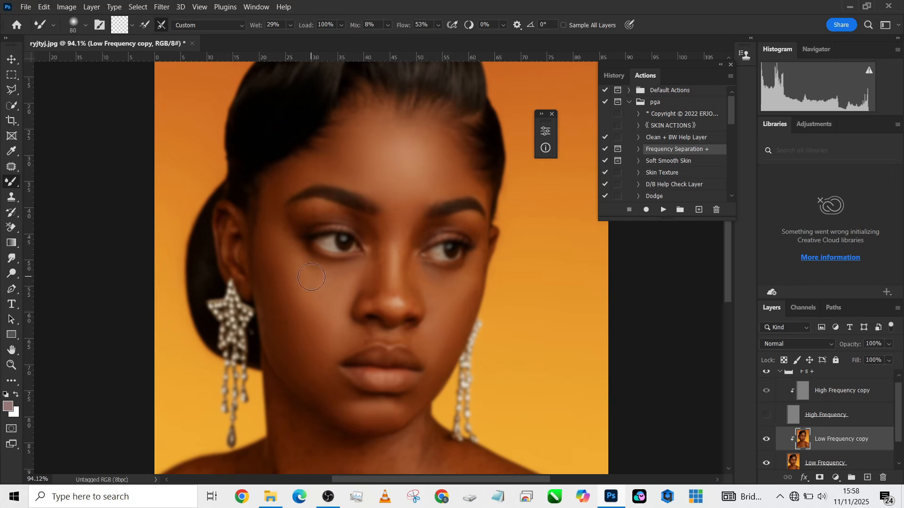
# Step: Blend the remaining uneven tones on both cheeks below the eyes with a Mixer Brush of up to about 70
pyautogui.press('[')
pyautogui.press('[')
pyautogui.press('[')
pyautogui.press(']')
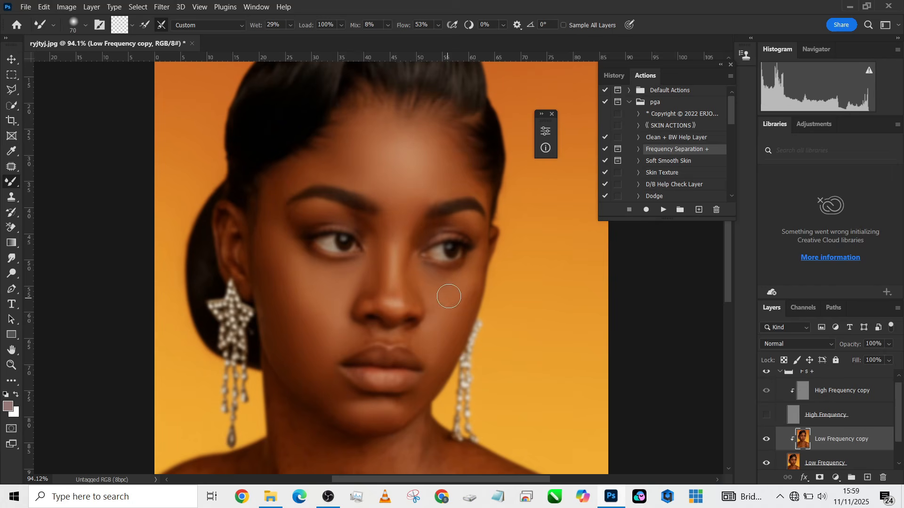
# Step: Blend the shadow under the chin and the left-hand side of the neck with brush sizes between 90 and 125
pyautogui.press(']')
pyautogui.press(']')
pyautogui.scroll(-5, 290, 243)
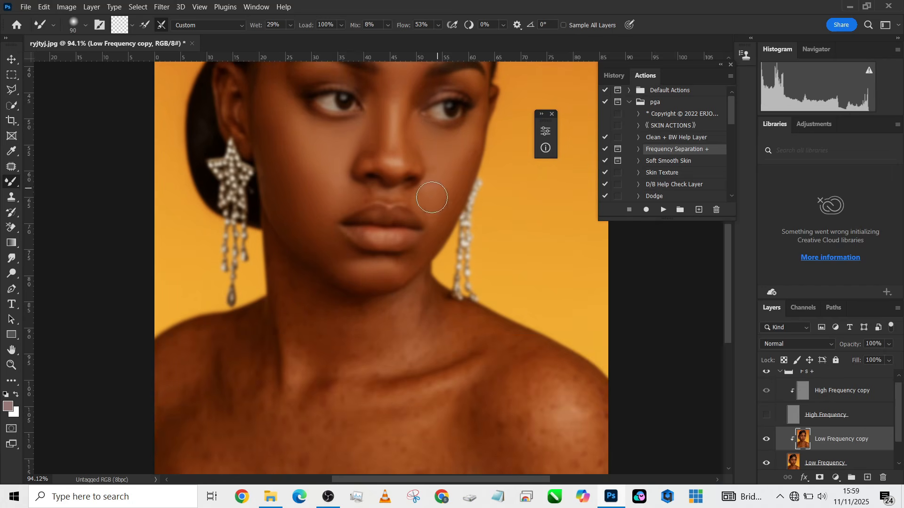
pyautogui.scroll(-3, 312, 301)
pyautogui.press(']')
pyautogui.press(']')
pyautogui.scroll(4, 321, 314)
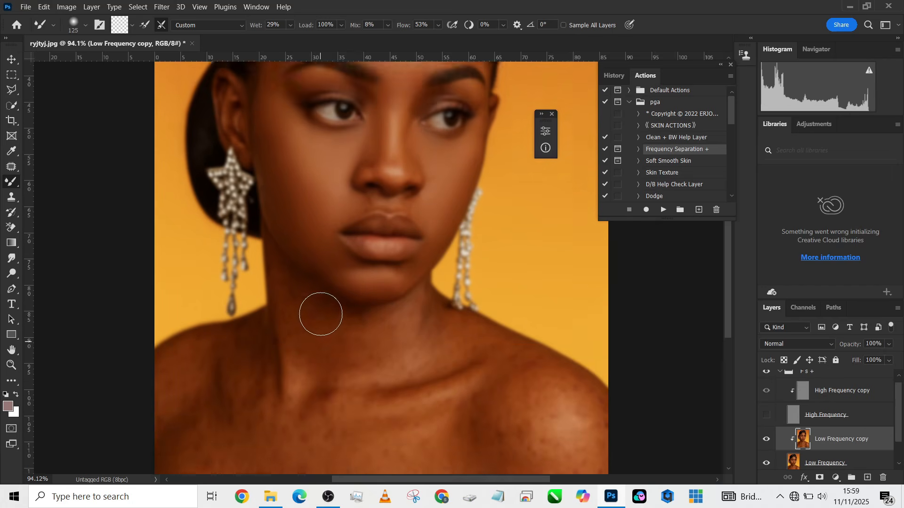
pyautogui.scroll(3, 320, 313)
pyautogui.press('[')
pyautogui.press('[')
pyautogui.scroll(-2, 289, 347)
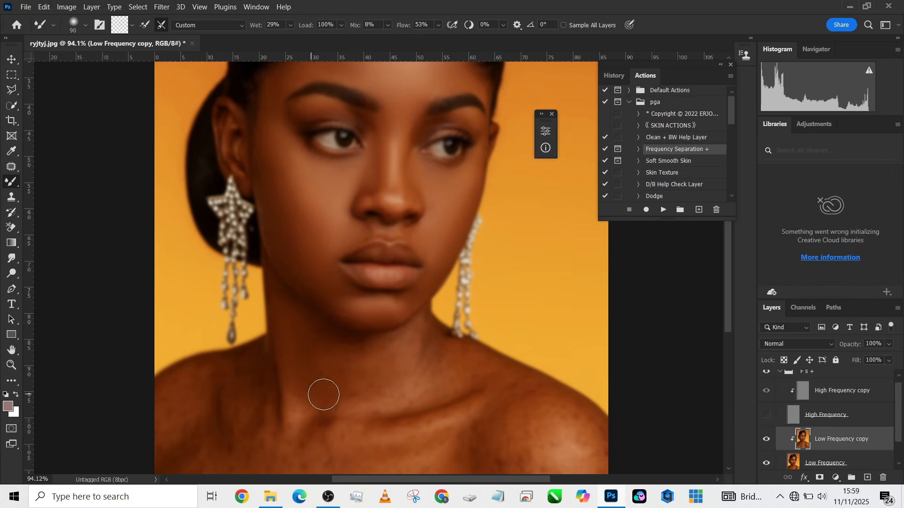
pyautogui.press(']')
pyautogui.press(']')
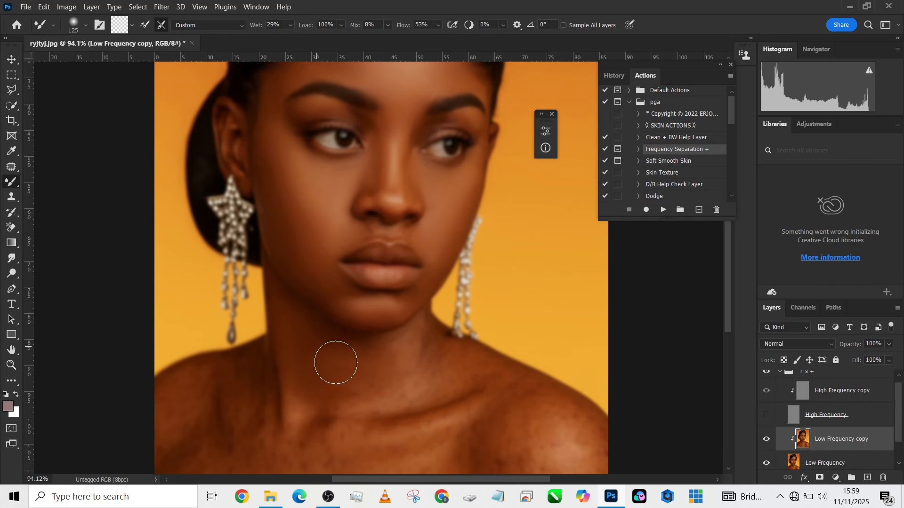
# Step: Blend the blotches on the right-hand side of the neck with brush sizes of 100 and 80
pyautogui.press('[')
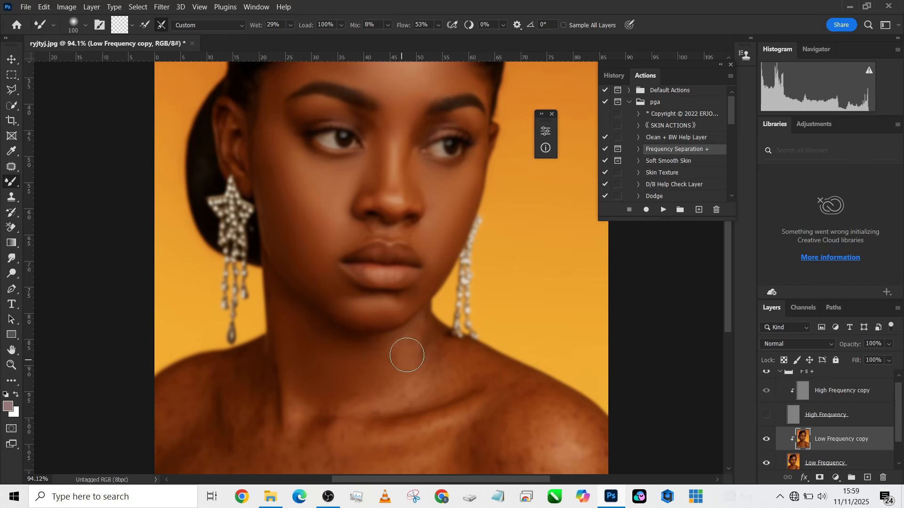
pyautogui.press('[')
pyautogui.press('[')
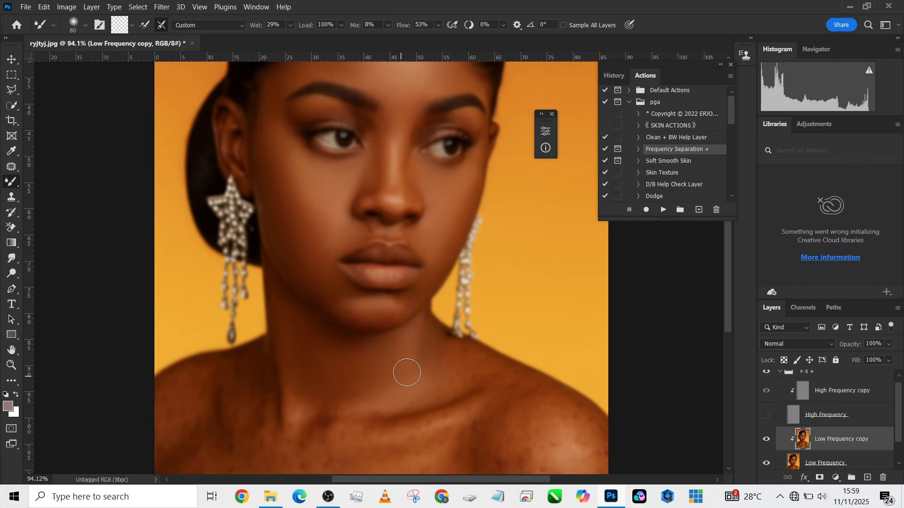
pyautogui.press('[')
# Step: Smooth the uneven tones along the collarbone with Mixer Brush sizes of 50 and 70
pyautogui.scroll(-3, 450, 363)
pyautogui.press('[')
pyautogui.press('[')
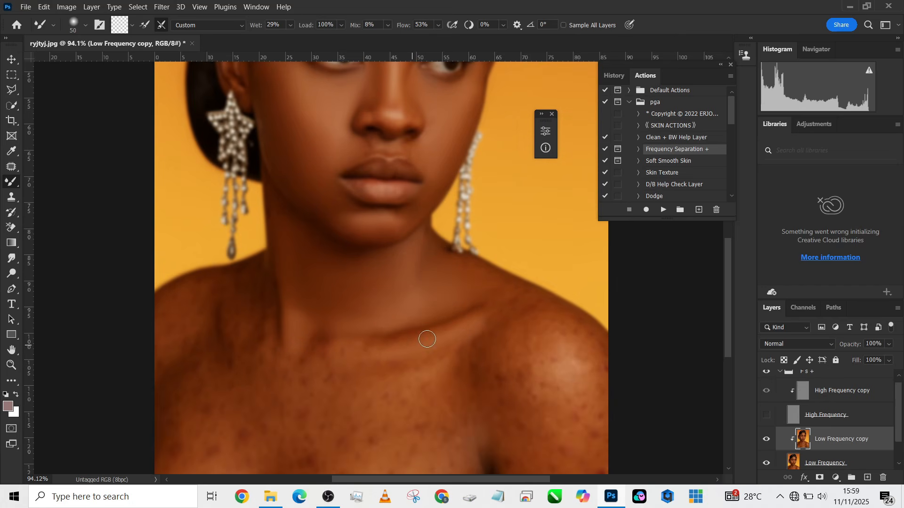
pyautogui.press(']')
pyautogui.press(']')
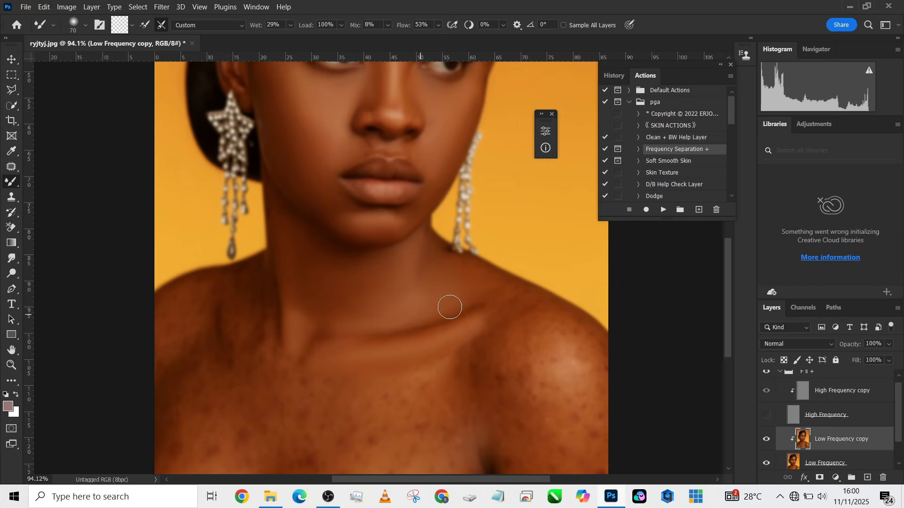
# Step: Enlarge the Mixer Brush to 150 and blend the spots on the right-hand shoulder and upper arm
pyautogui.press(']')
pyautogui.press(']')
pyautogui.press(']')
pyautogui.press(']')
pyautogui.press(']')
pyautogui.scroll(-2, 586, 379)
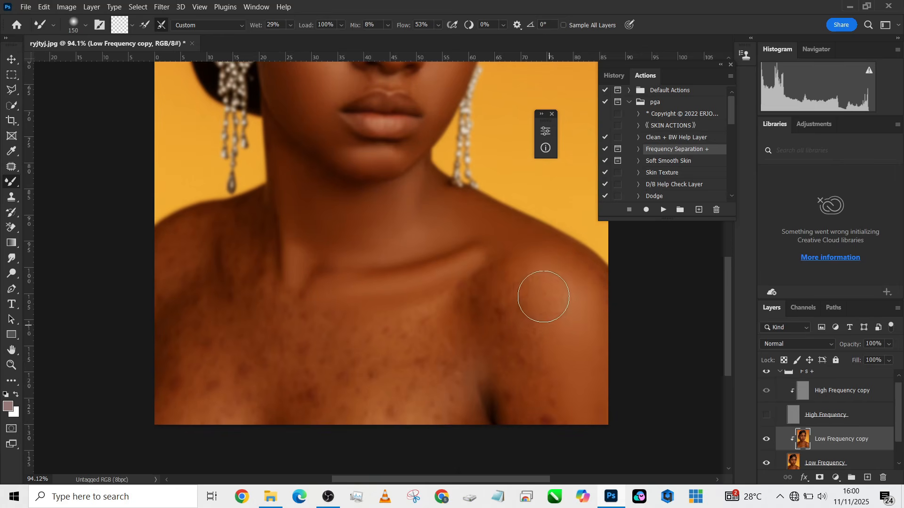
pyautogui.moveTo(544, 297)
pyautogui.mouseDown()
pyautogui.moveTo(559, 398)
pyautogui.moveTo(523, 388)
pyautogui.moveTo(505, 310)
pyautogui.moveTo(585, 290)
pyautogui.mouseUp()
# Step: Blend the dark spots across the upper and middle chest with Mixer Brush sizes around 125
pyautogui.press('[')
pyautogui.press('[')
pyautogui.moveTo(469, 320); pyautogui.dragTo(427, 314)
pyautogui.press(']')
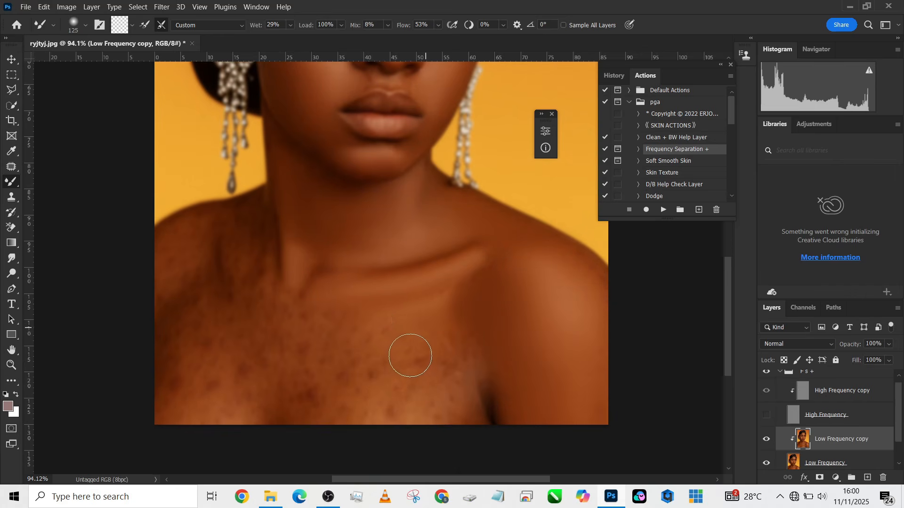
pyautogui.press(']')
pyautogui.moveTo(410, 355)
pyautogui.mouseDown()
pyautogui.moveTo(360, 337)
pyautogui.moveTo(338, 390)
pyautogui.moveTo(375, 413)
pyautogui.moveTo(362, 398)
pyautogui.moveTo(413, 407)
pyautogui.moveTo(431, 421)
pyautogui.moveTo(454, 329)
pyautogui.mouseUp()
pyautogui.moveTo(348, 355); pyautogui.dragTo(298, 334)
pyautogui.press('[')
pyautogui.press('[')
pyautogui.moveTo(287, 293); pyautogui.dragTo(279, 393)
# Step: Enlarge the Mixer Brush to 175 and blend the blotches on the left-hand side of the chest
pyautogui.scroll(-1, 282, 386)
pyautogui.press(']')
pyautogui.press(']')
pyautogui.press(']')
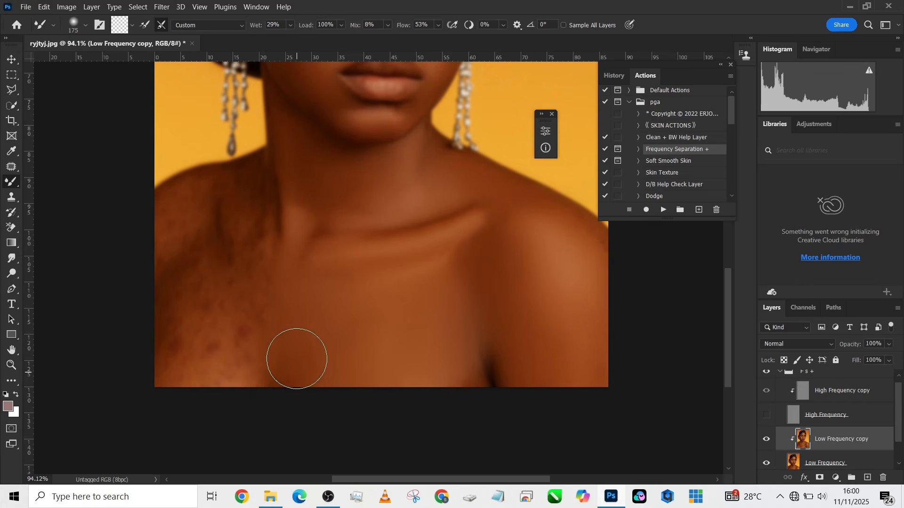
pyautogui.moveTo(297, 358)
pyautogui.mouseDown()
pyautogui.moveTo(273, 290)
pyautogui.moveTo(287, 355)
pyautogui.moveTo(460, 345)
pyautogui.mouseUp()
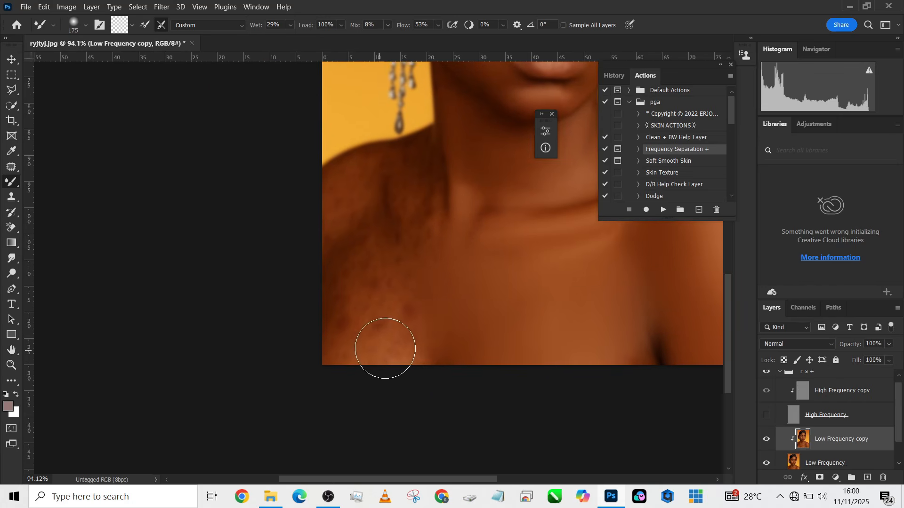
pyautogui.moveTo(385, 348)
pyautogui.mouseDown()
pyautogui.moveTo(388, 373)
pyautogui.moveTo(399, 359)
pyautogui.moveTo(399, 367)
pyautogui.moveTo(402, 328)
pyautogui.moveTo(357, 319)
pyautogui.moveTo(322, 358)
pyautogui.moveTo(353, 340)
pyautogui.moveTo(357, 321)
pyautogui.moveTo(389, 336)
pyautogui.moveTo(358, 343)
pyautogui.moveTo(359, 352)
pyautogui.moveTo(379, 354)
pyautogui.moveTo(393, 294)
pyautogui.moveTo(352, 290)
pyautogui.moveTo(403, 272)
pyautogui.moveTo(387, 263)
pyautogui.moveTo(405, 294)
pyautogui.moveTo(420, 298)
pyautogui.moveTo(383, 245)
pyautogui.mouseUp()
pyautogui.press('[')
pyautogui.press('[')
pyautogui.press(']')
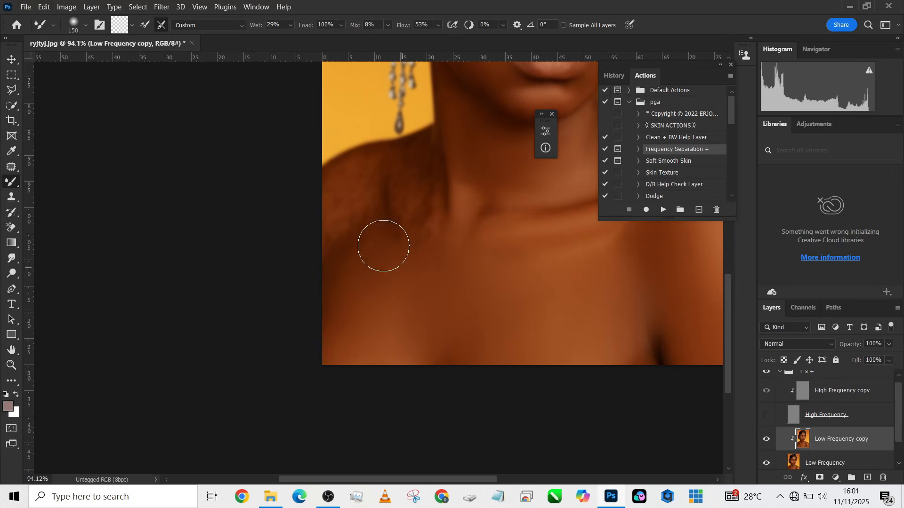
# Step: Blend the spots on the left-hand shoulder and outer collarbone with a smaller Mixer Brush of about 90 to 100
pyautogui.press('[')
pyautogui.press('[')
pyautogui.moveTo(366, 216)
pyautogui.mouseDown()
pyautogui.moveTo(320, 298)
pyautogui.moveTo(355, 175)
pyautogui.moveTo(366, 173)
pyautogui.moveTo(408, 213)
pyautogui.moveTo(418, 193)
pyautogui.moveTo(424, 246)
pyautogui.mouseUp()
pyautogui.press(']')
pyautogui.press('[')
pyautogui.press('[')
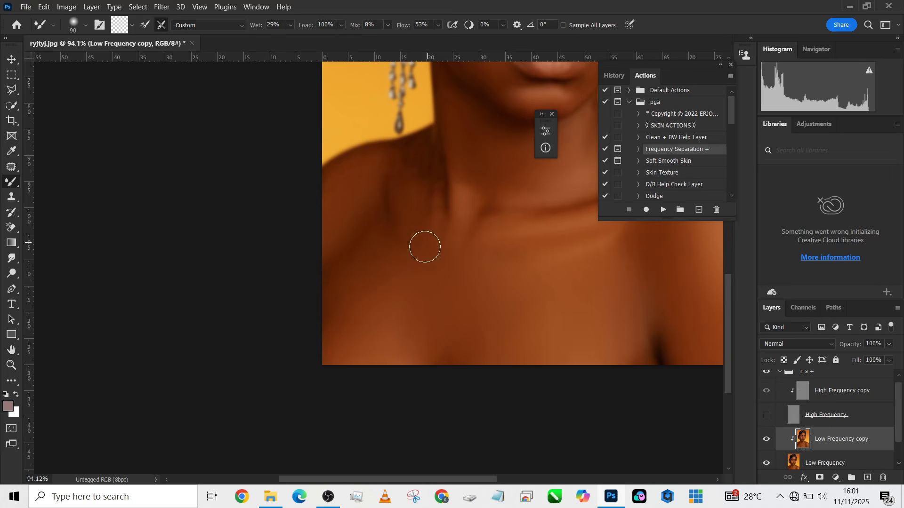
# Step: Refine the left-hand shoulder near the neck with brush sizes 80 to 100, and show the High Frequency layer again
pyautogui.scroll(2, 405, 182)
pyautogui.press('[')
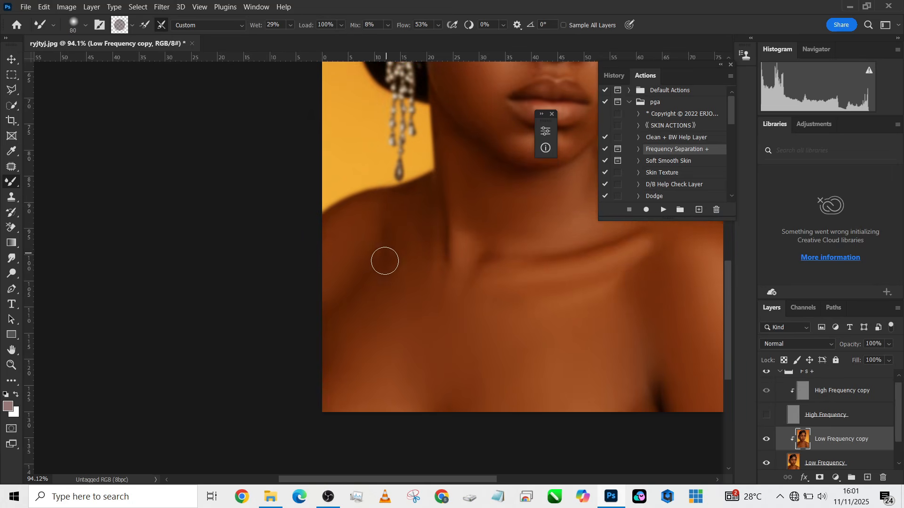
pyautogui.press(']')
pyautogui.press(']')
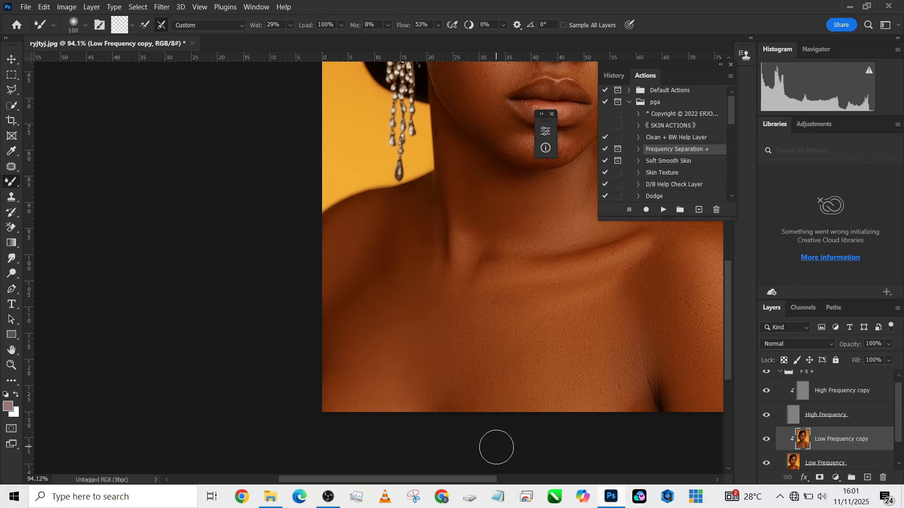
# Step: Toggle the visibility of the F s + group to compare the whole portrait before and after the skin retouch
pyautogui.scroll(-3, 495, 440)
pyautogui.moveTo(523, 312); pyautogui.dragTo(450, 414)
pyautogui.scroll(-2, 434, 321)
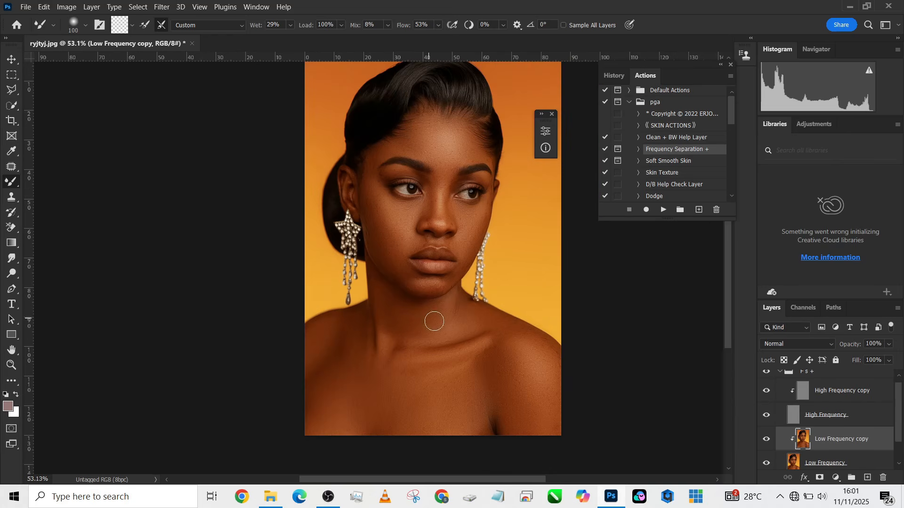
pyautogui.scroll(1, 769, 373)
pyautogui.click(766, 378)
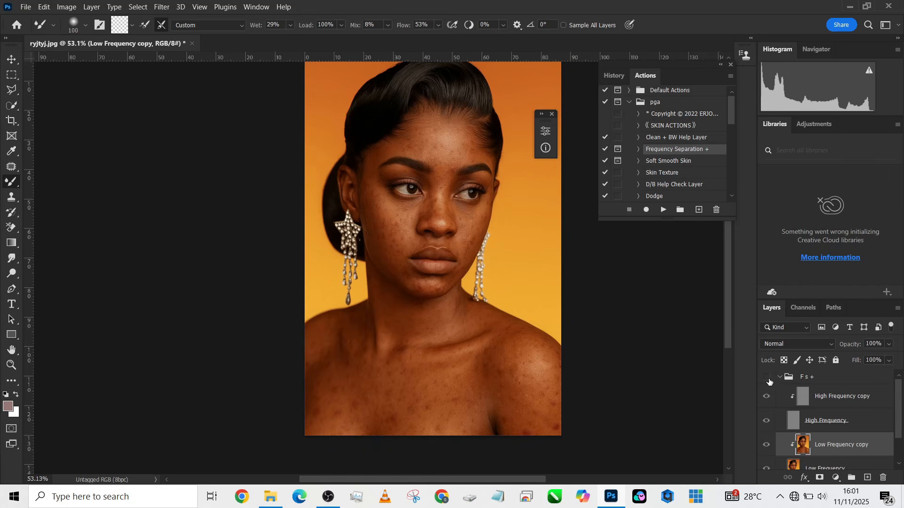
pyautogui.click(767, 377)
pyautogui.click(766, 377)
pyautogui.click(768, 378)
pyautogui.click(768, 378)
pyautogui.click(768, 378)
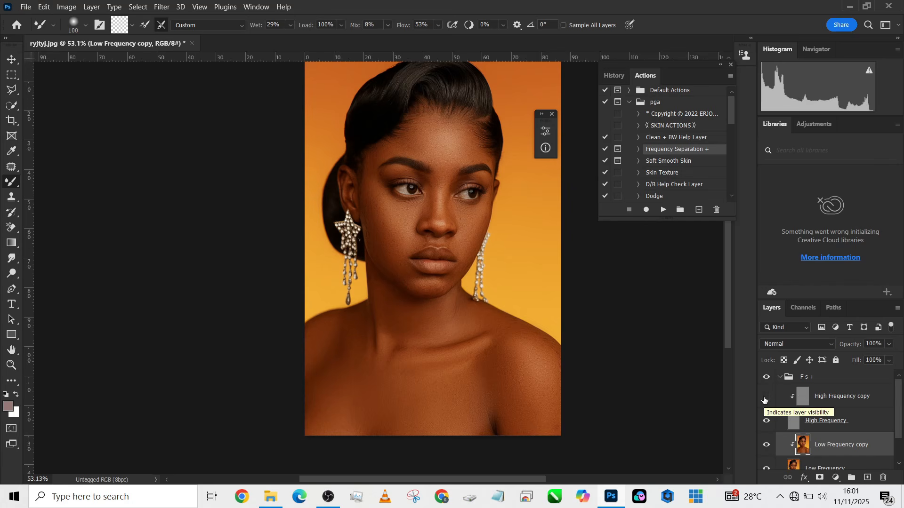
# Step: Hide and show the High Frequency layers and the Low Frequency copy layer to compare skin texture and tone separately
pyautogui.click(766, 421)
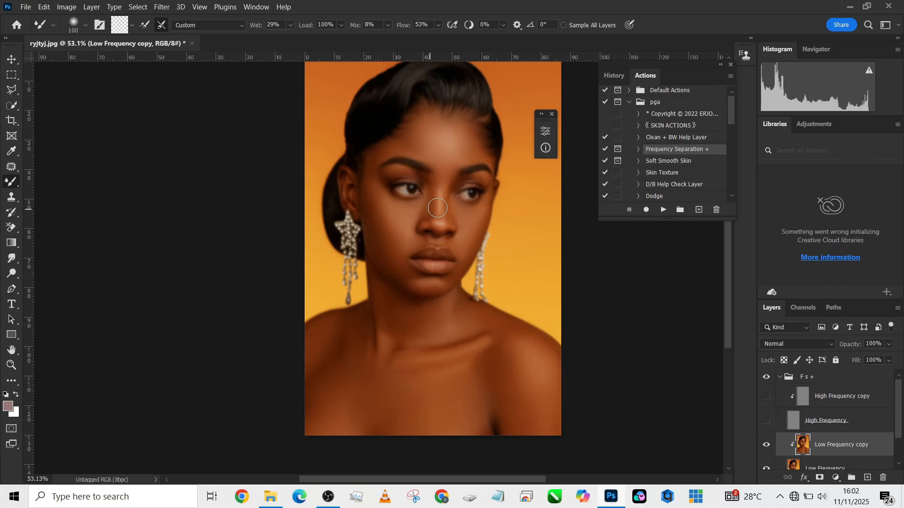
pyautogui.click(766, 445)
pyautogui.click(767, 421)
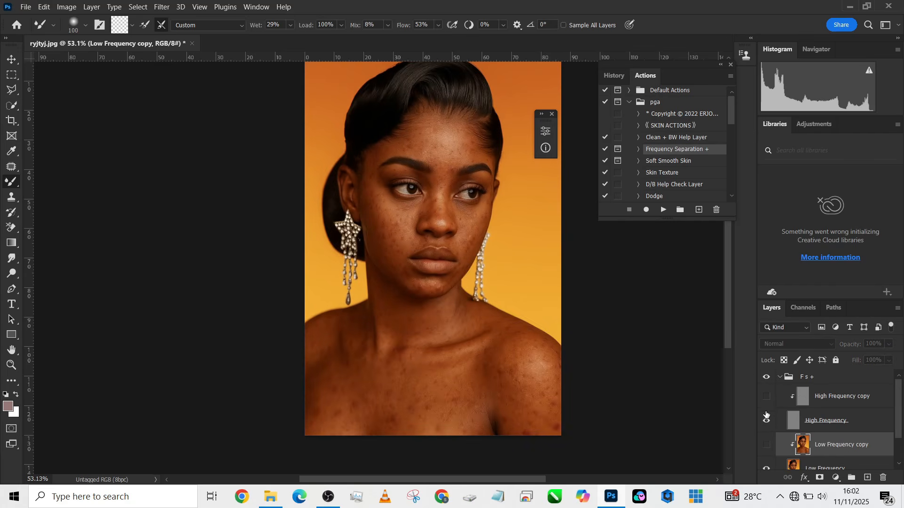
pyautogui.click(767, 444)
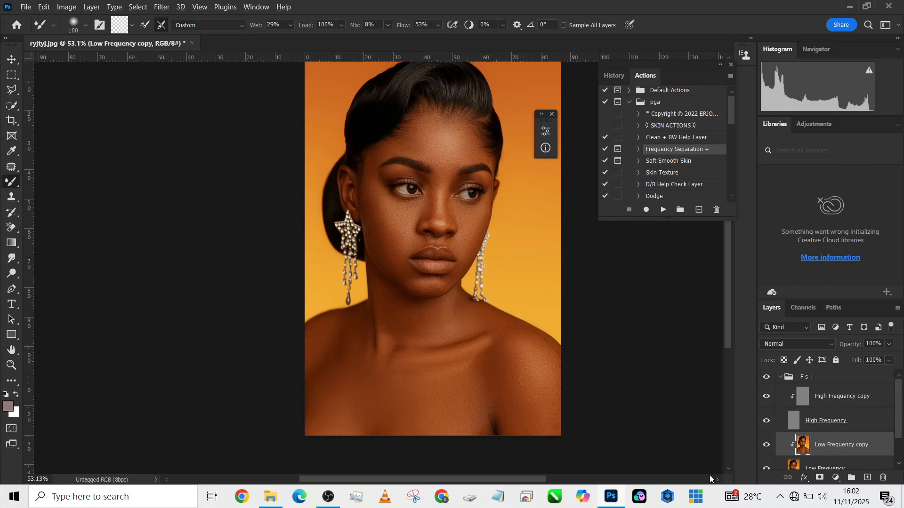
# Step: Select the High Frequency copy layer and clone clean texture over the upper left-hand cheek using a 15 px Clone Stamp
pyautogui.scroll(2, 474, 317)
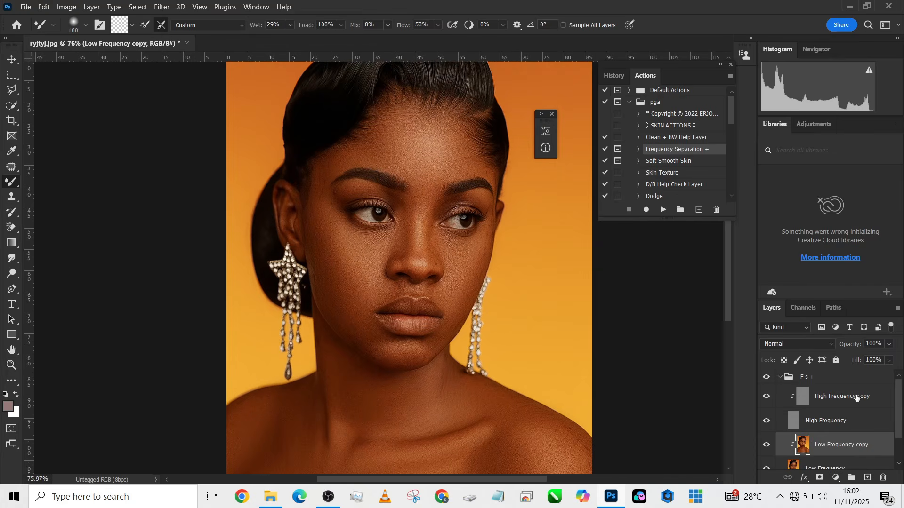
pyautogui.scroll(3, 443, 222)
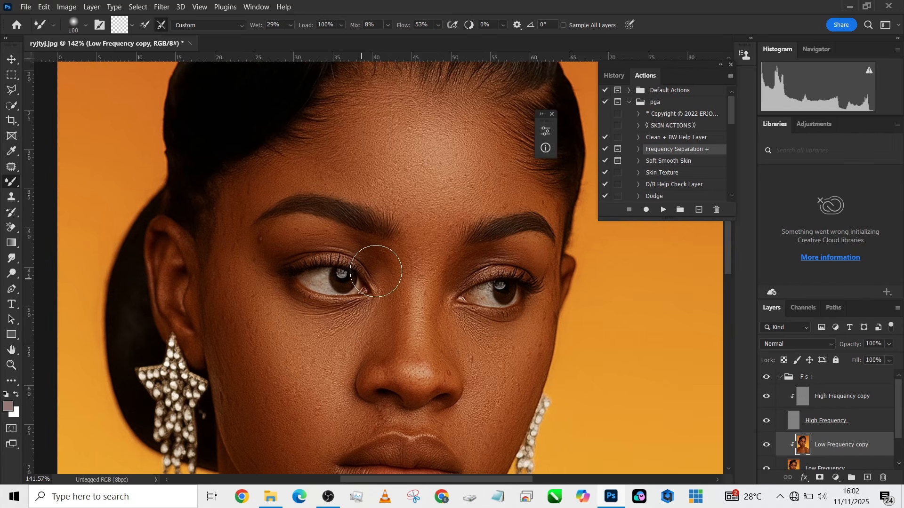
pyautogui.click(834, 396)
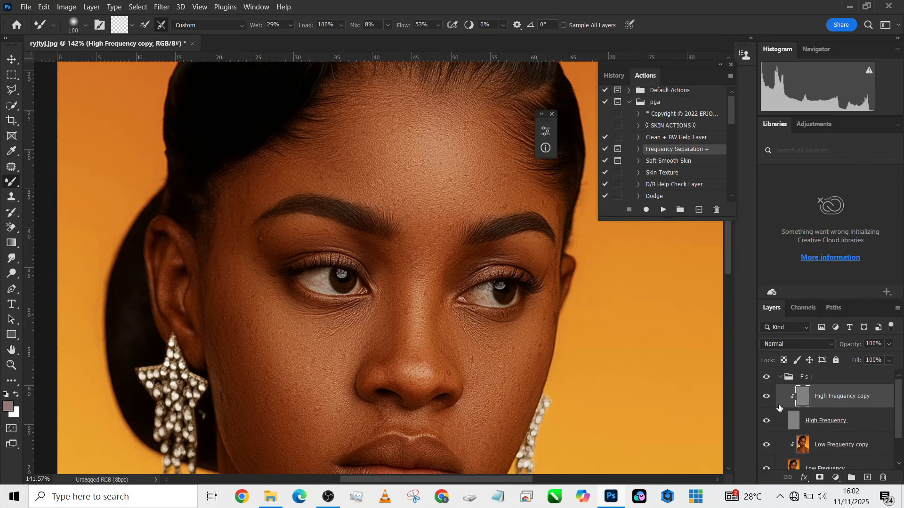
pyautogui.press('s')
pyautogui.keyDown('alt'); pyautogui.rightClick(266, 332); pyautogui.keyUp('alt')
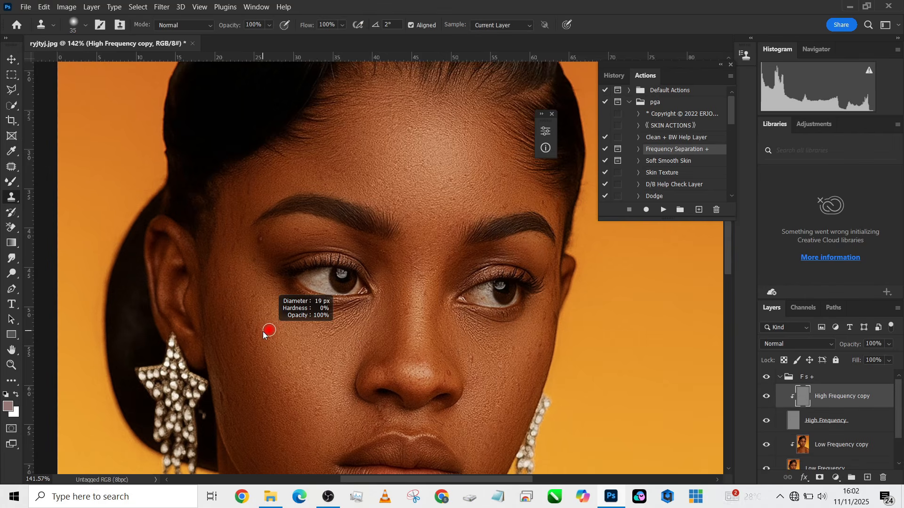
pyautogui.moveTo(263, 331); pyautogui.dragTo(261, 332)
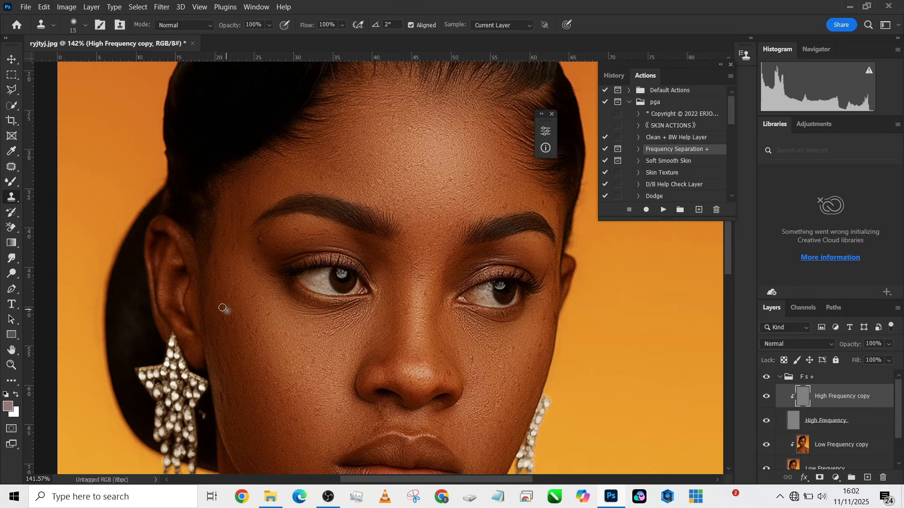
pyautogui.click(257, 326)
# Step: Clone clean skin texture over the marks around the left-hand temple and outer brow with the Clone Stamp
pyautogui.keyDown('alt'); pyautogui.click(270, 241); pyautogui.keyUp('alt')
pyautogui.moveTo(241, 235); pyautogui.dragTo(239, 235)
pyautogui.moveTo(247, 270); pyautogui.dragTo(256, 232)
pyautogui.moveTo(301, 343); pyautogui.dragTo(296, 248)
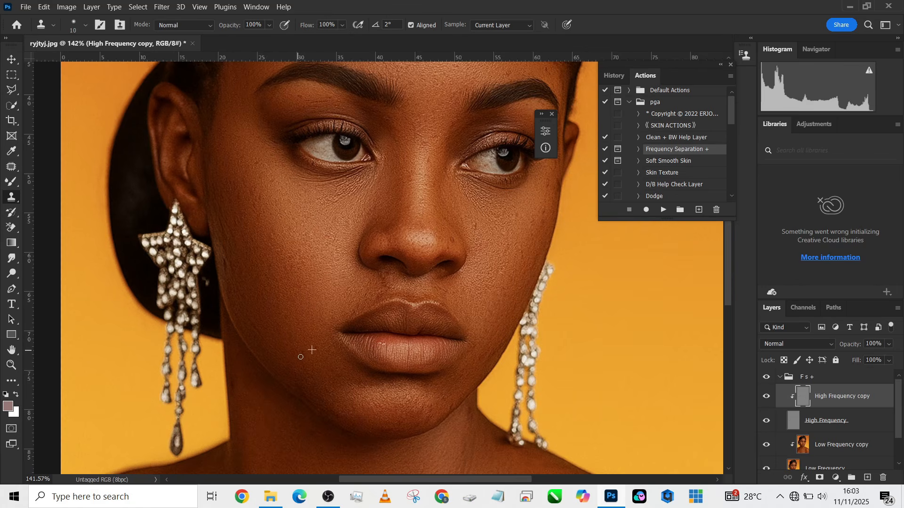
# Step: Sample clean texture on the lower left-hand cheek and clone it over the nearby bumps with a 10 px Clone Stamp
pyautogui.keyDown('alt'); pyautogui.click(287, 317); pyautogui.keyUp('alt')
pyautogui.click(283, 303)
pyautogui.click(276, 290)
pyautogui.moveTo(283, 298); pyautogui.dragTo(316, 305)
# Step: Reduce the Clone Stamp to 8 px and clean small texture marks on the right-hand side of the face and the forehead
pyautogui.keyDown('alt'); pyautogui.rightClick(309, 306); pyautogui.keyUp('alt')
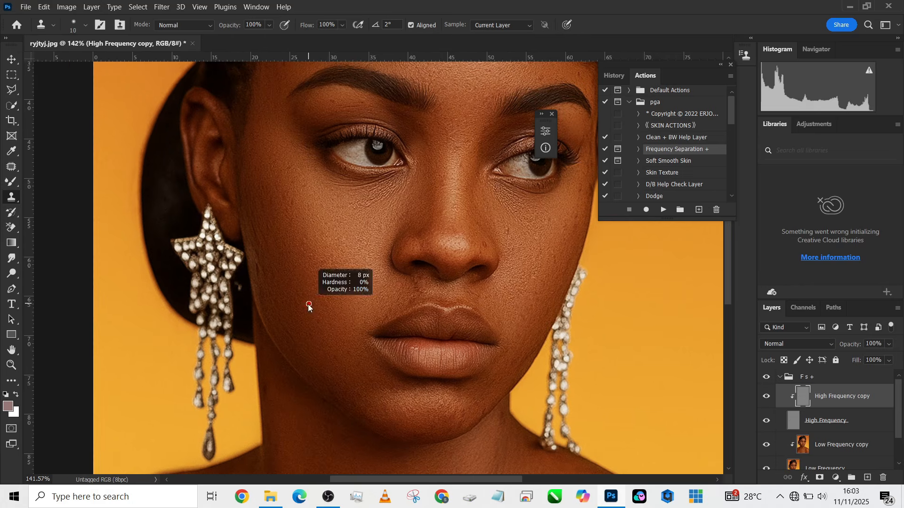
pyautogui.moveTo(542, 314); pyautogui.dragTo(478, 382)
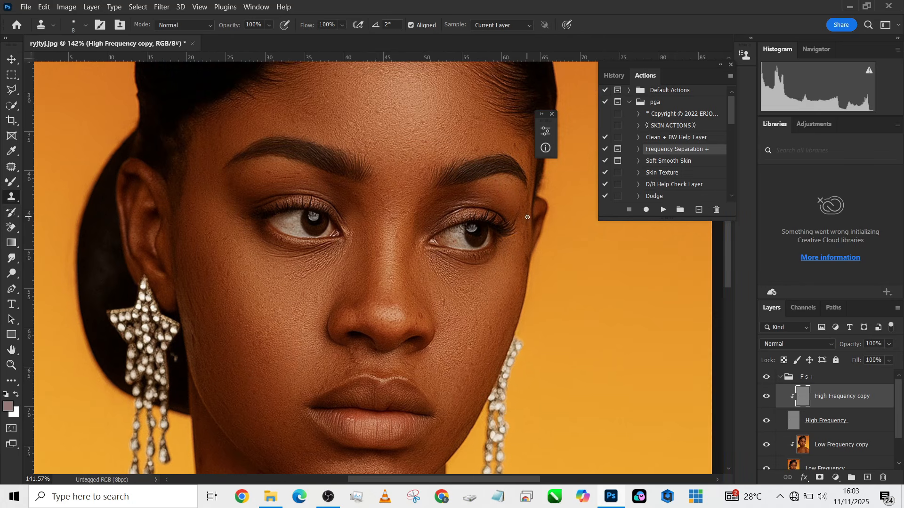
pyautogui.moveTo(494, 339); pyautogui.dragTo(526, 154)
pyautogui.moveTo(345, 460); pyautogui.dragTo(367, 452)
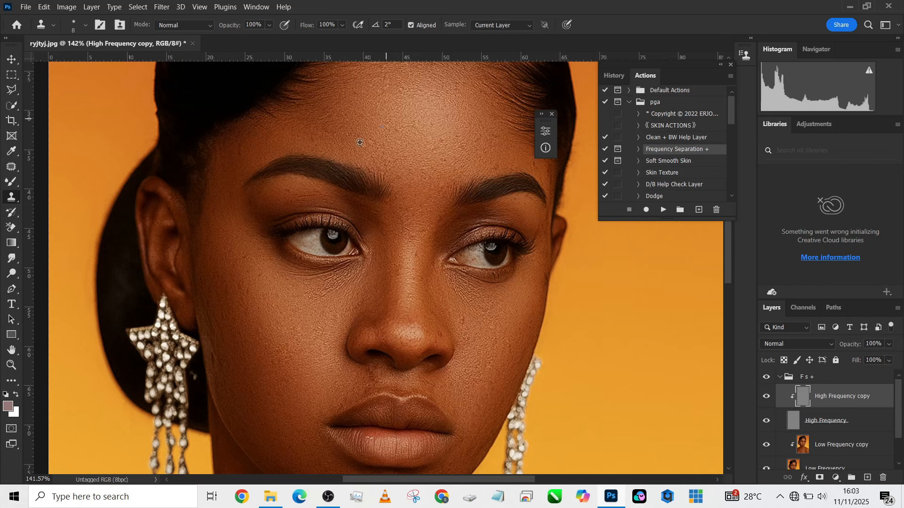
pyautogui.moveTo(390, 113); pyautogui.dragTo(386, 247)
# Step: Collapse the F s + group and toggle its visibility to compare the finished retouch with the original portrait
pyautogui.scroll(-5, 365, 128)
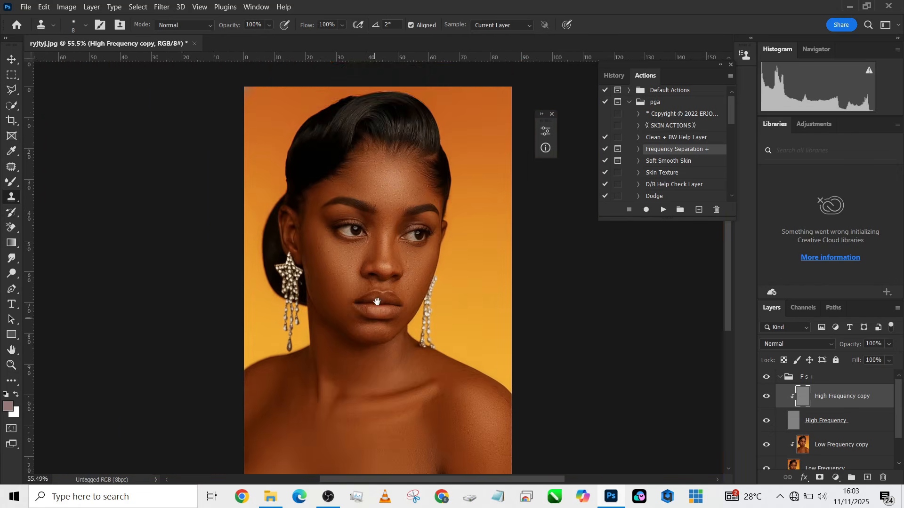
pyautogui.click(779, 377)
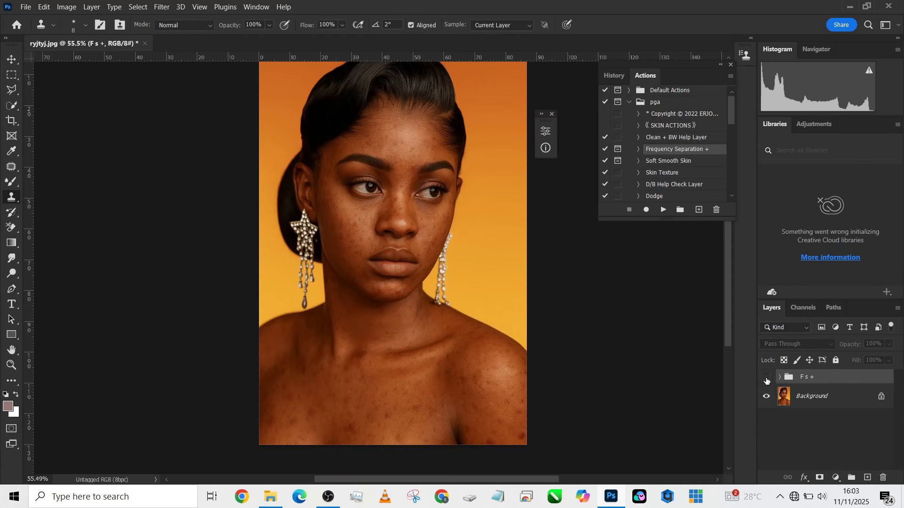
pyautogui.click(766, 378)
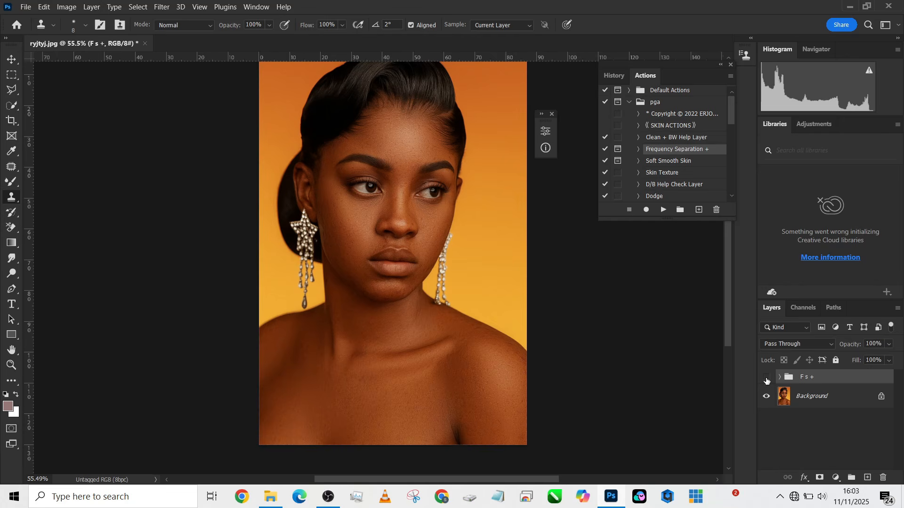
# Step: Show the F s + group and run the Dodge, Burn and D/B Help Check Layer actions
pyautogui.click(766, 378)
pyautogui.scroll(-2, 660, 180)
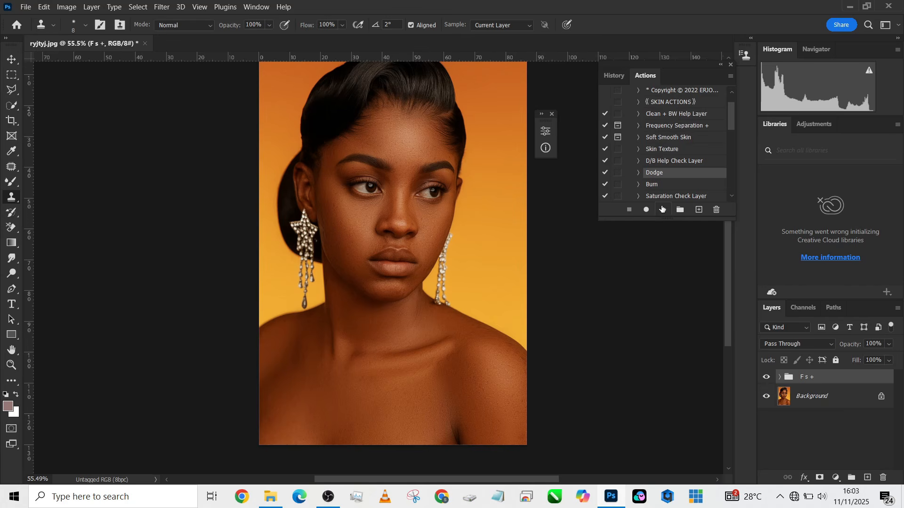
pyautogui.click(662, 209)
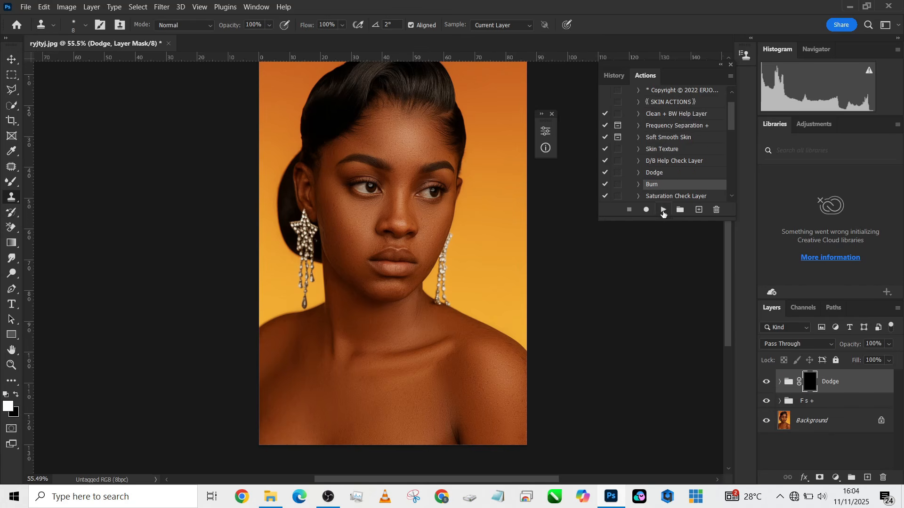
pyautogui.click(663, 210)
pyautogui.click(668, 161)
pyautogui.click(663, 211)
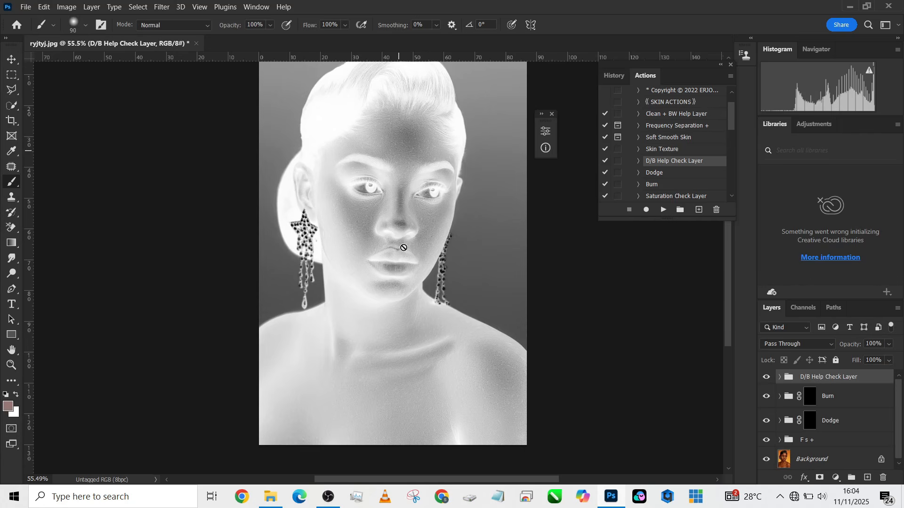
# Step: Hide the F s + group, target the Dodge group's mask and set the Brush flow to 4%
pyautogui.click(809, 422)
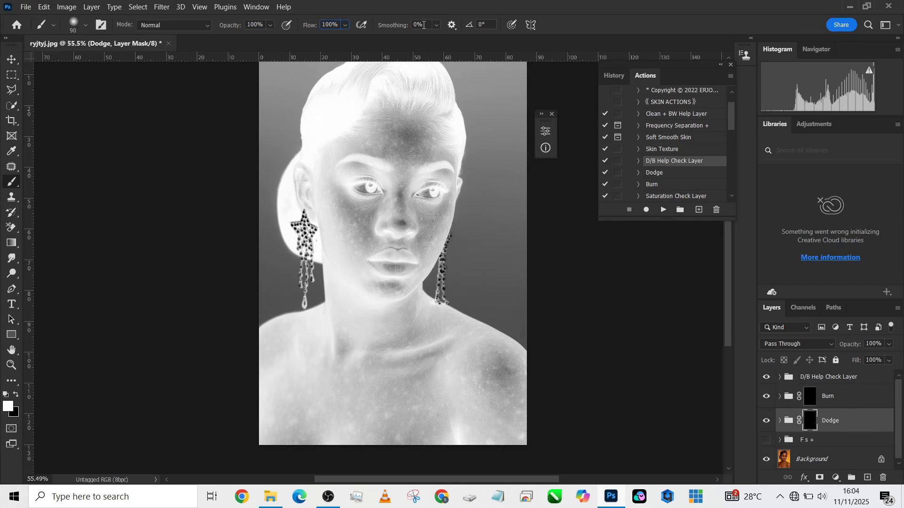
pyautogui.click(336, 23)
pyautogui.write('4')
pyautogui.scroll(2, 359, 185)
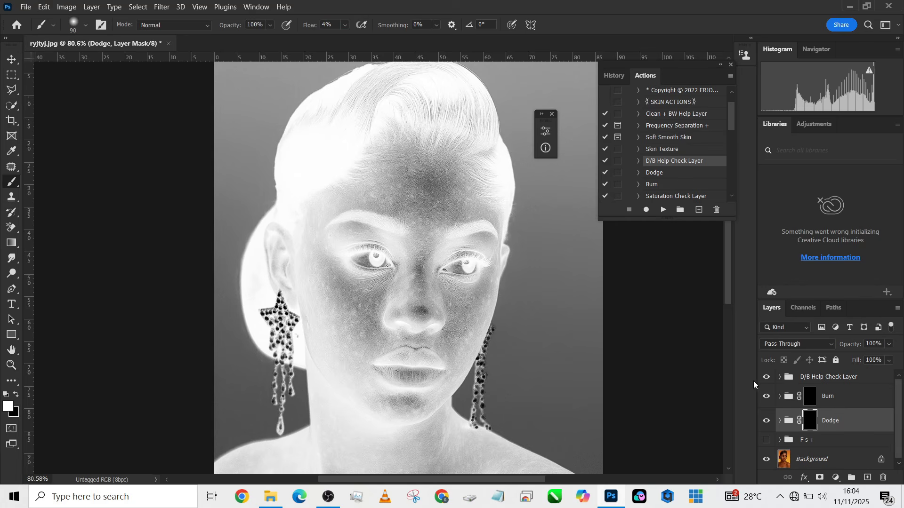
pyautogui.click(766, 378)
pyautogui.click(766, 377)
# Step: Reduce the brush to 30 px and lighten the highlights along the nose on the Dodge mask
pyautogui.press('[')
pyautogui.press('[')
pyautogui.press('[')
pyautogui.press('[')
pyautogui.press('[')
pyautogui.press('[')
pyautogui.press('[')
pyautogui.scroll(2, 477, 277)
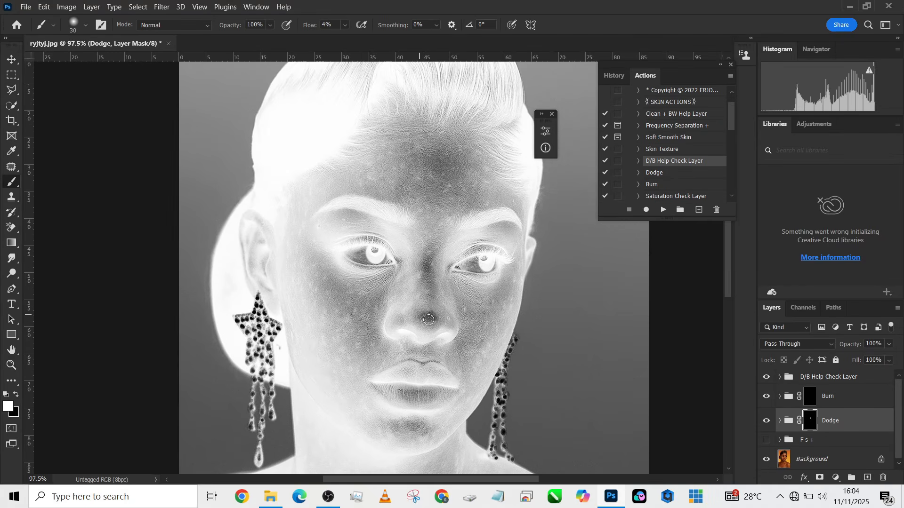
# Step: Enlarge the brush to 60 px and lighten the forehead highlights on the Dodge mask
pyautogui.scroll(2, 400, 282)
pyautogui.press(']')
pyautogui.press(']')
pyautogui.press(']')
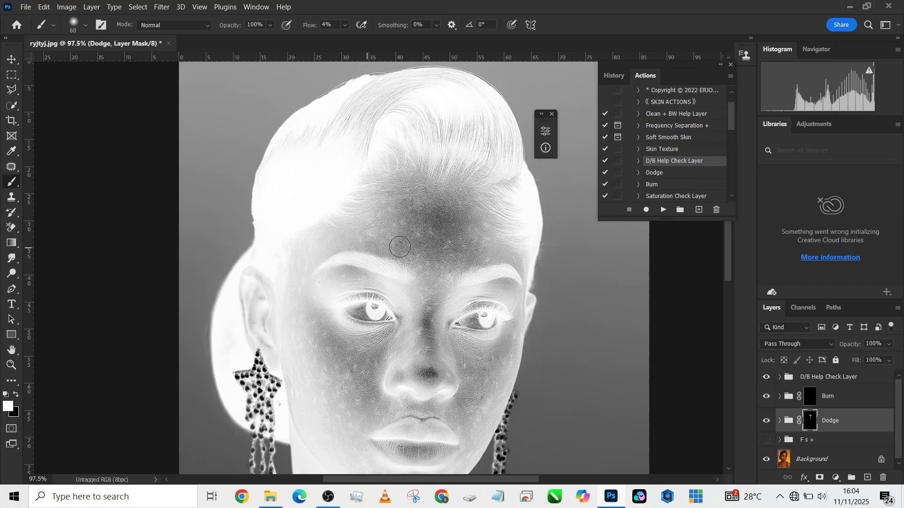
pyautogui.scroll(-1, 416, 187)
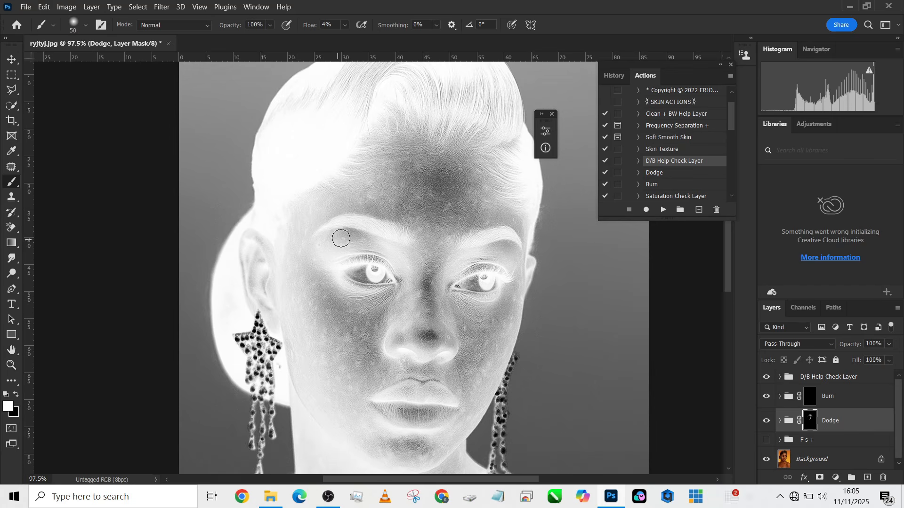
# Step: Lighten the eye area, cheeks and chin on the Dodge mask, finishing with a 60 px brush
pyautogui.press('[')
pyautogui.press('[')
pyautogui.scroll(-1, 344, 315)
pyautogui.press(']')
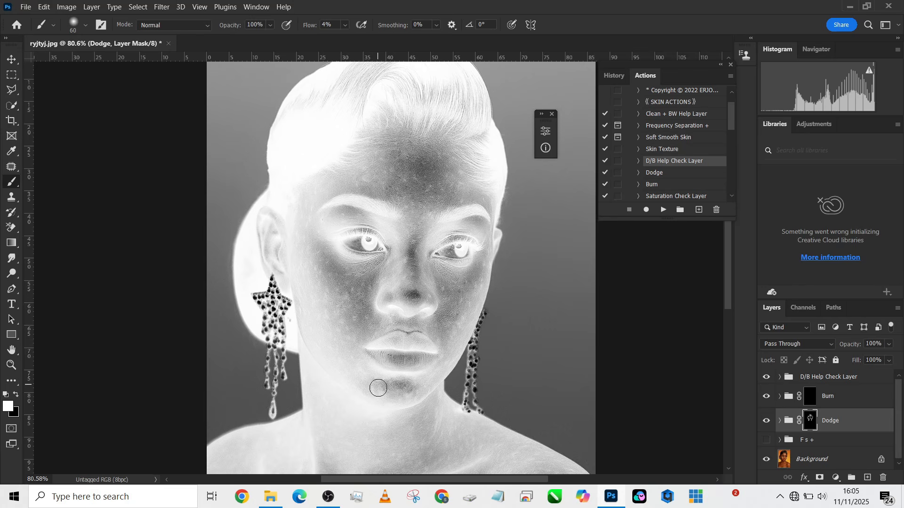
# Step: Lighten the neck, collarbone and shoulder highlights on the Dodge mask with progressively larger brushes
pyautogui.scroll(-1, 390, 327)
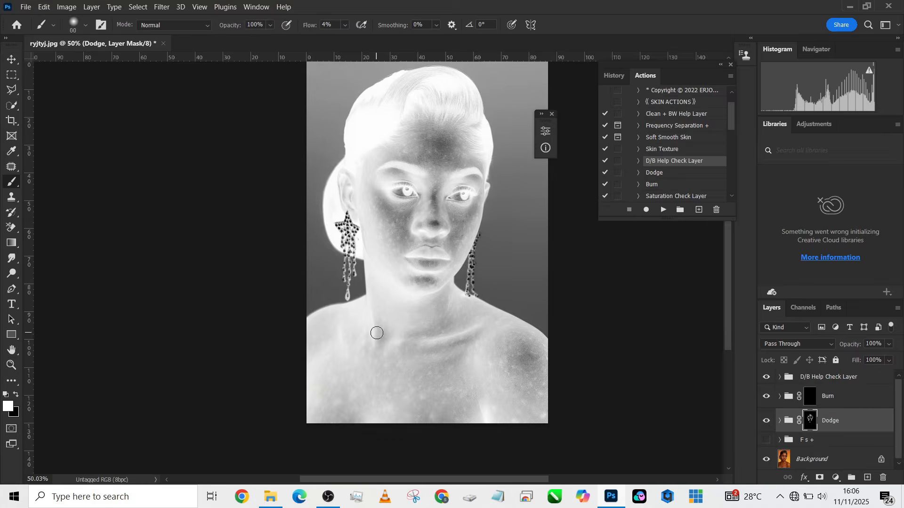
pyautogui.press(']')
pyautogui.press(']')
pyautogui.press(']')
pyautogui.moveTo(423, 323); pyautogui.dragTo(456, 313)
pyautogui.press(']')
pyautogui.press(']')
pyautogui.press(']')
pyautogui.moveTo(554, 356)
pyautogui.mouseDown()
pyautogui.moveTo(555, 344)
pyautogui.moveTo(562, 387)
pyautogui.moveTo(560, 372)
pyautogui.mouseUp()
# Step: Target the Burn group's mask and darken the shadow on the lower chest
pyautogui.click(803, 401)
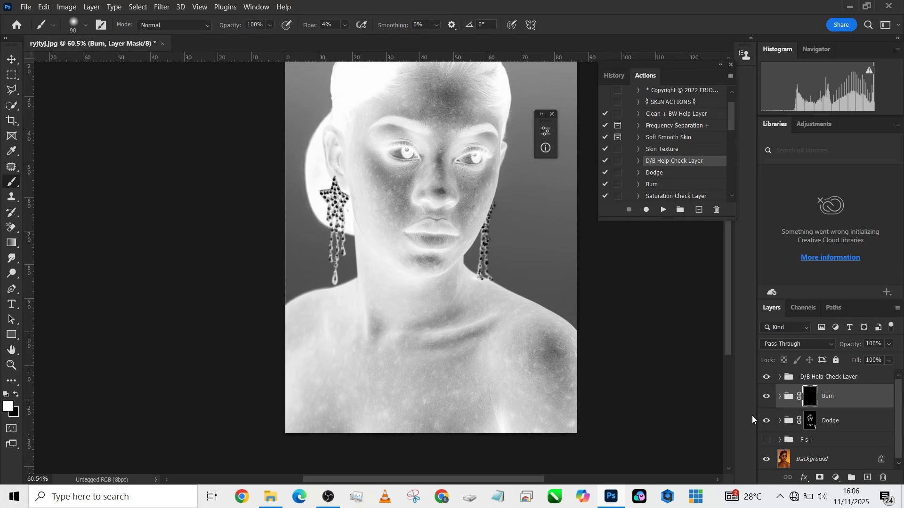
pyautogui.press(']')
pyautogui.press(']')
pyautogui.press(']')
pyautogui.press(']')
pyautogui.press('[')
pyautogui.press('[')
pyautogui.press('[')
# Step: Return to the Dodge mask and lighten further chest and face highlights with a 60 px brush
pyautogui.hotkey('alt', '[')
pyautogui.press('[')
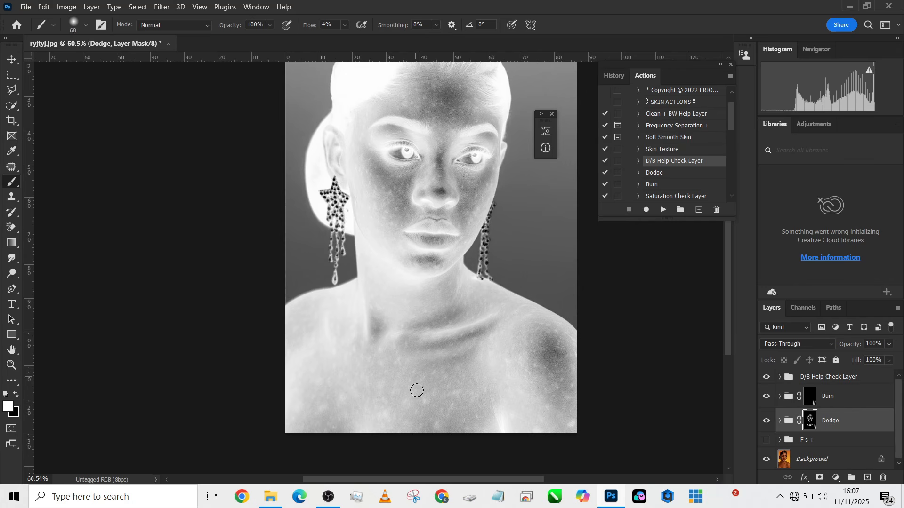
pyautogui.scroll(2, 414, 405)
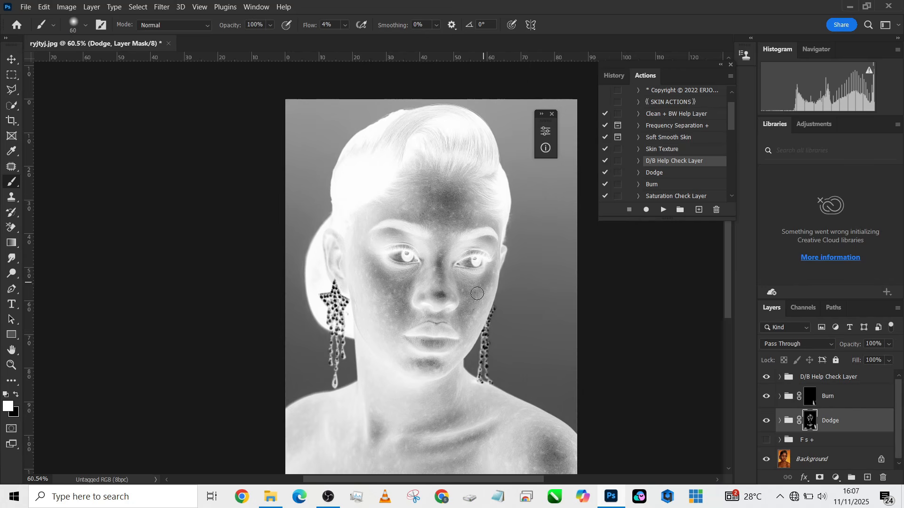
# Step: Raise the Brush flow to 11% and brighten the hair highlights on the Dodge mask with an 80 px brush
pyautogui.scroll(4, 448, 329)
pyautogui.press(']')
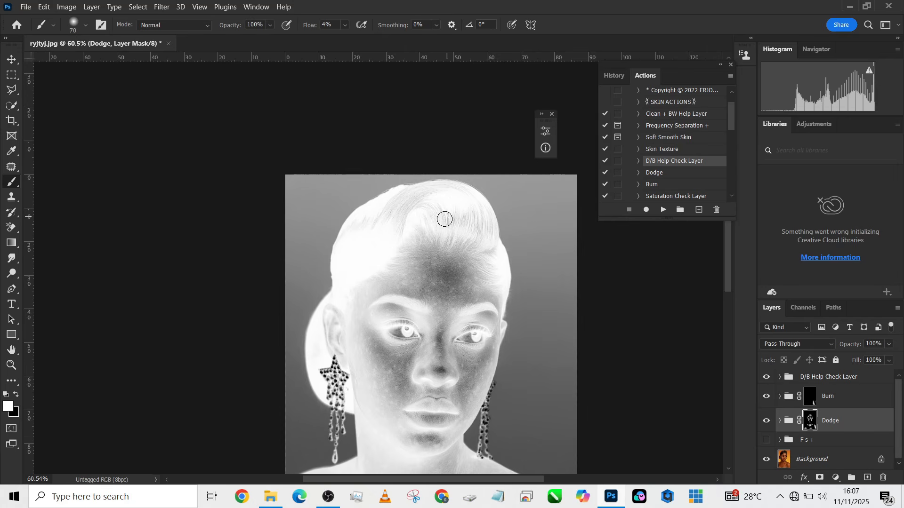
pyautogui.press(']')
pyautogui.press(']')
pyautogui.moveTo(309, 25); pyautogui.dragTo(309, 29)
pyautogui.press('[')
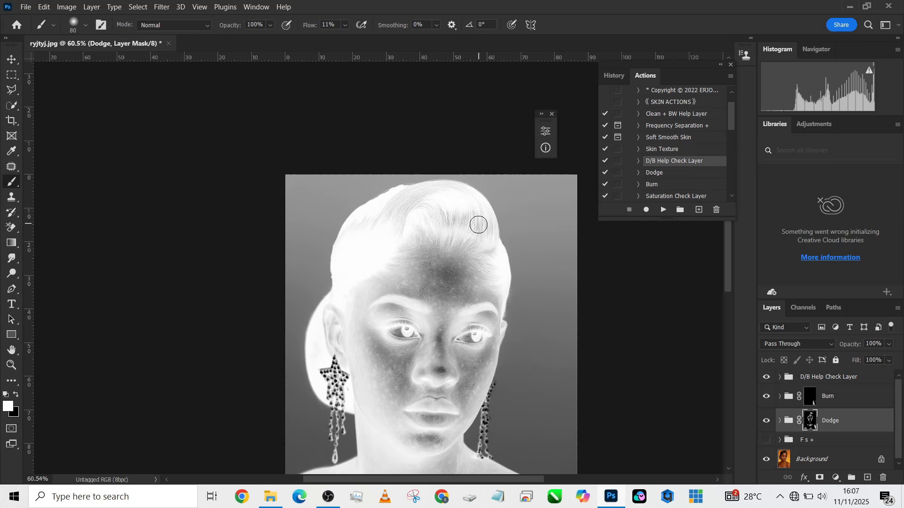
pyautogui.press('[')
pyautogui.press('[')
# Step: Target the Burn mask, set the Brush flow to 4% and darken the shadows around the temples and eyes
pyautogui.click(811, 399)
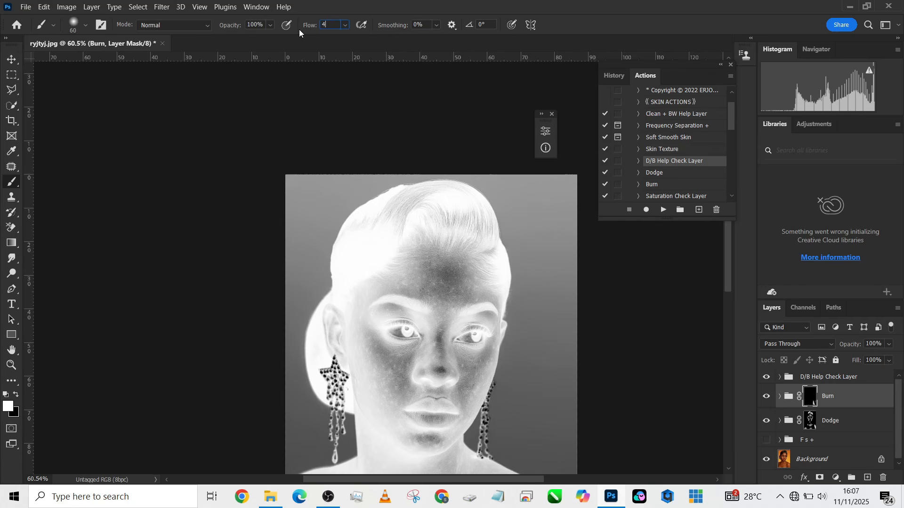
pyautogui.scroll(-2, 354, 158)
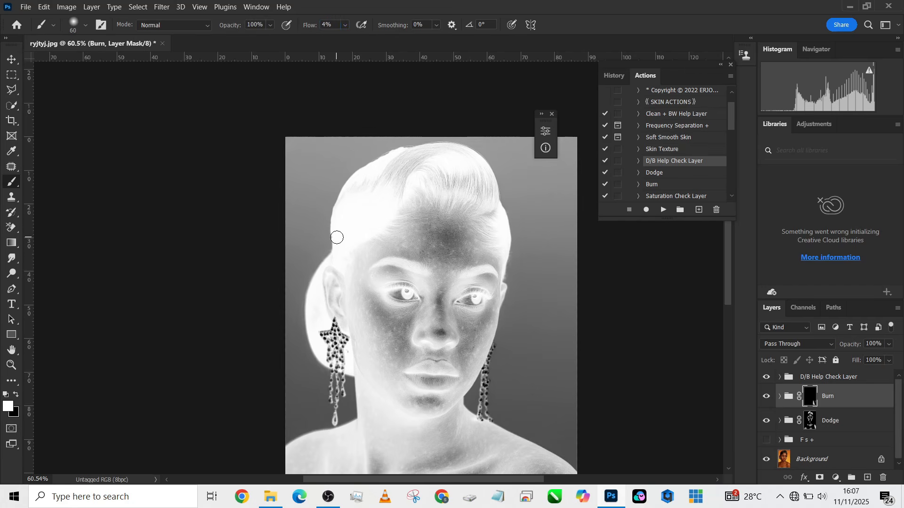
pyautogui.press(']')
pyautogui.press(']')
pyautogui.press(']')
pyautogui.press('[')
pyautogui.press('[')
pyautogui.press(']')
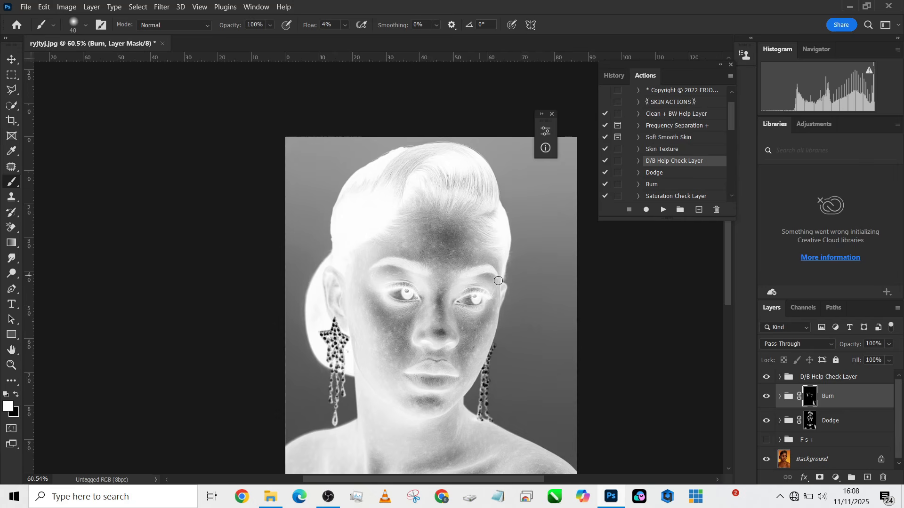
# Step: Darken the outer contours of the face on the Burn mask, adjusting the brush size to each area
pyautogui.press(']')
pyautogui.moveTo(491, 284); pyautogui.dragTo(499, 293)
pyautogui.press(']')
pyautogui.press(']')
pyautogui.press(']')
pyautogui.press(']')
pyautogui.press('[')
pyautogui.press('[')
# Step: Darken the neck and collarbone shadows on the Burn mask, reducing the brush to 45 px
pyautogui.scroll(-3, 490, 327)
pyautogui.press(']')
pyautogui.press('[')
pyautogui.press('[')
pyautogui.press('[')
pyautogui.press('[')
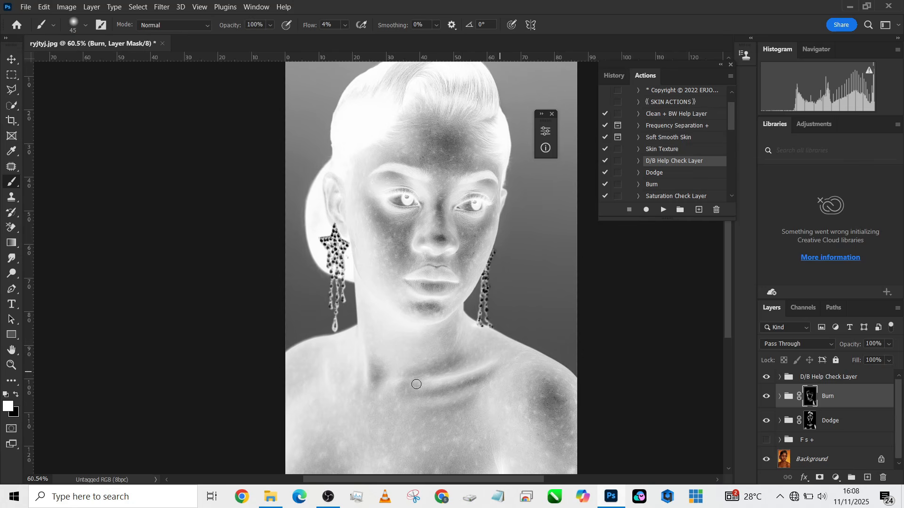
# Step: Enlarge the brush to 125 px and deepen the broad shoulder and chest shadows on the Burn mask
pyautogui.press(']')
pyautogui.press(']')
pyautogui.press(']')
pyautogui.press(']')
pyautogui.press(']')
pyautogui.press(']')
pyautogui.press(']')
pyautogui.press(']')
pyautogui.press('[')
pyautogui.scroll(2, 369, 296)
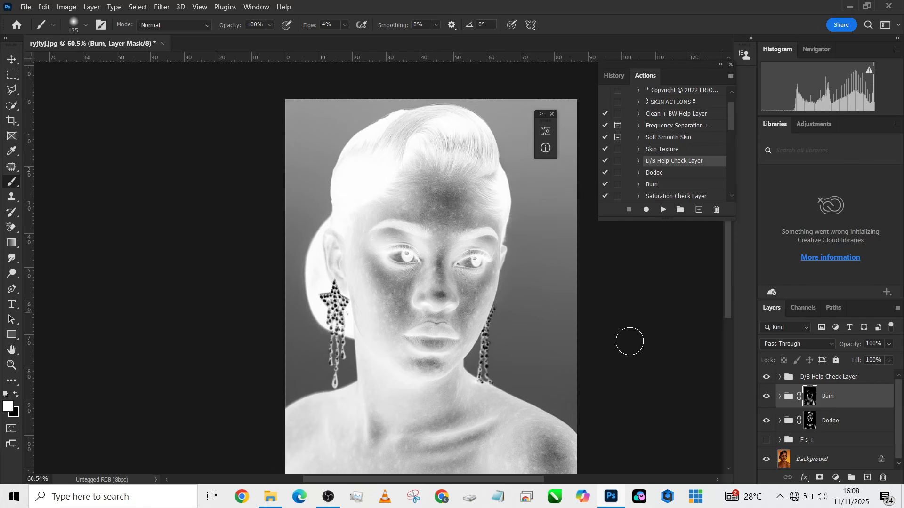
# Step: Set the Brush flow to 14% and darken the dark parts of the hair on the Burn mask with a 60 px brush
pyautogui.scroll(1, 425, 94)
pyautogui.moveTo(303, 28); pyautogui.dragTo(311, 29)
pyautogui.scroll(2, 398, 272)
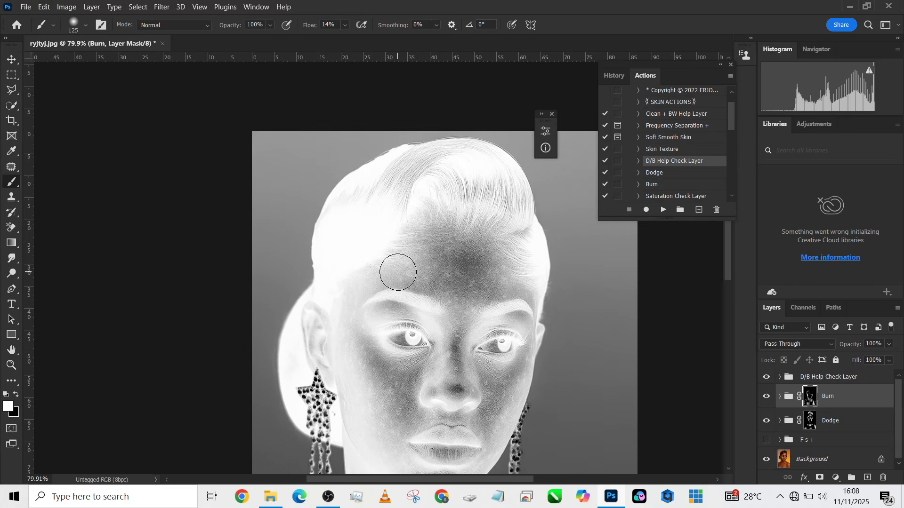
pyautogui.press('[')
pyautogui.press('[')
pyautogui.press('[')
pyautogui.press('[')
pyautogui.press('[')
pyautogui.scroll(1, 496, 216)
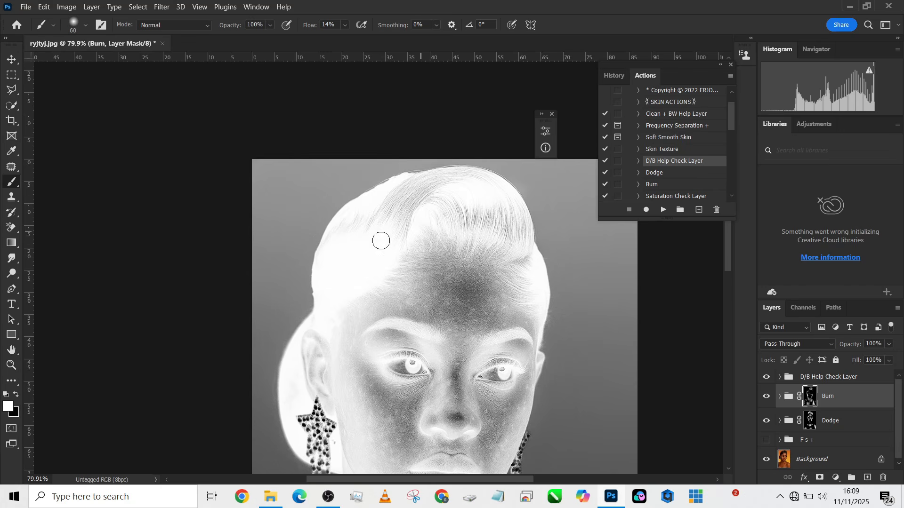
pyautogui.scroll(-3, 534, 278)
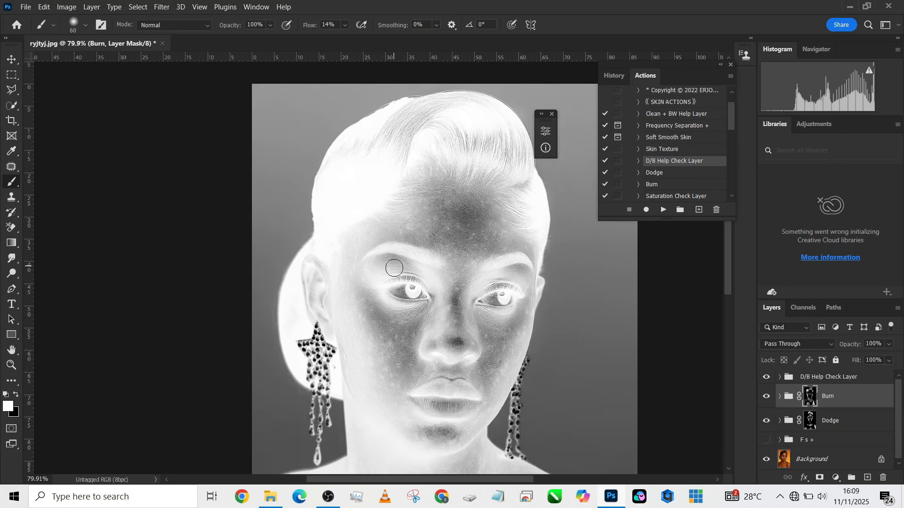
# Step: Reduce the brush to 15 px and darken the contours of the lips on the Burn mask
pyautogui.scroll(3, 311, 405)
pyautogui.moveTo(272, 273); pyautogui.dragTo(129, 200)
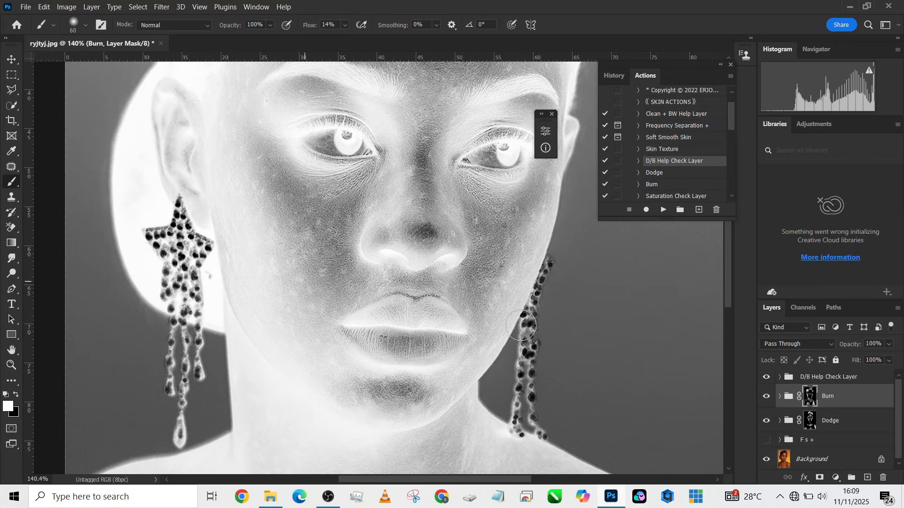
pyautogui.press('[')
pyautogui.press('[')
pyautogui.press('[')
pyautogui.press('[')
pyautogui.press('[')
pyautogui.press('[')
pyautogui.press('[')
pyautogui.press('[')
pyautogui.moveTo(419, 301); pyautogui.dragTo(438, 302)
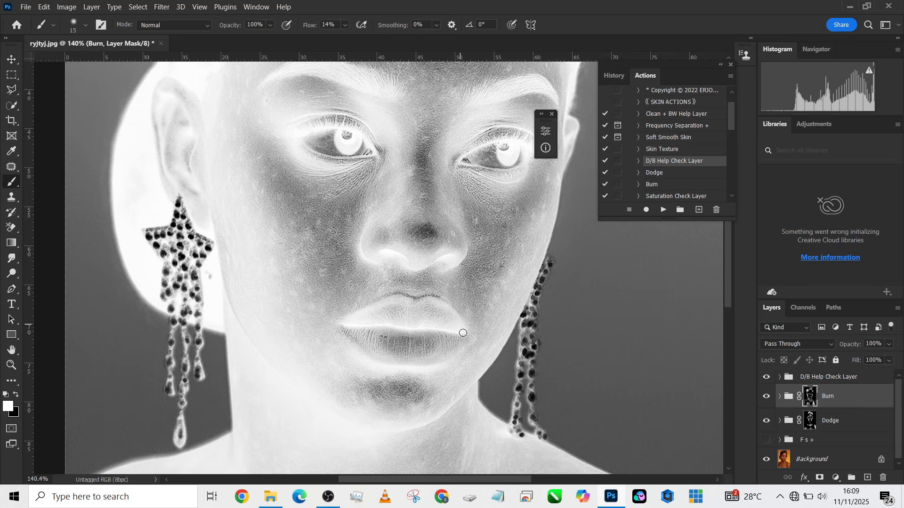
pyautogui.press(']')
# Step: Target the Dodge mask and lighten the fine lip highlights, reducing the brush to 8 px
pyautogui.click(809, 420)
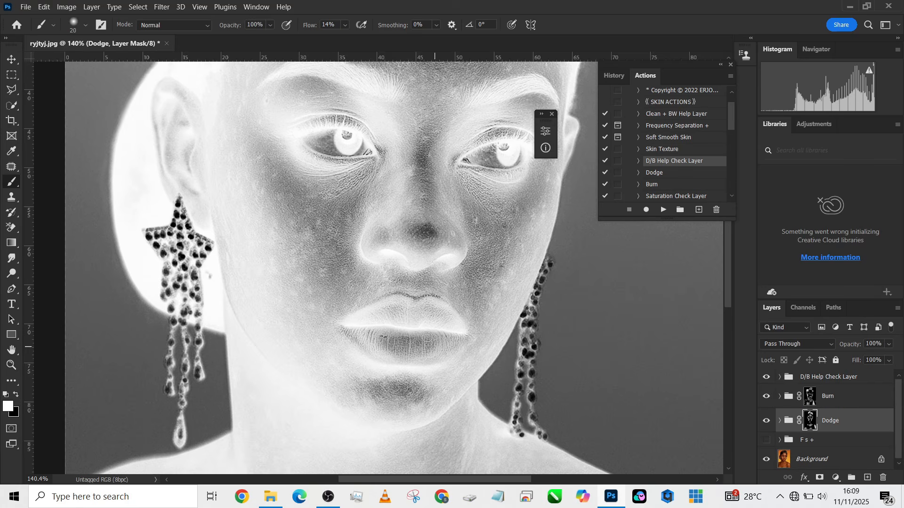
pyautogui.press('[')
pyautogui.press('[')
pyautogui.press('[')
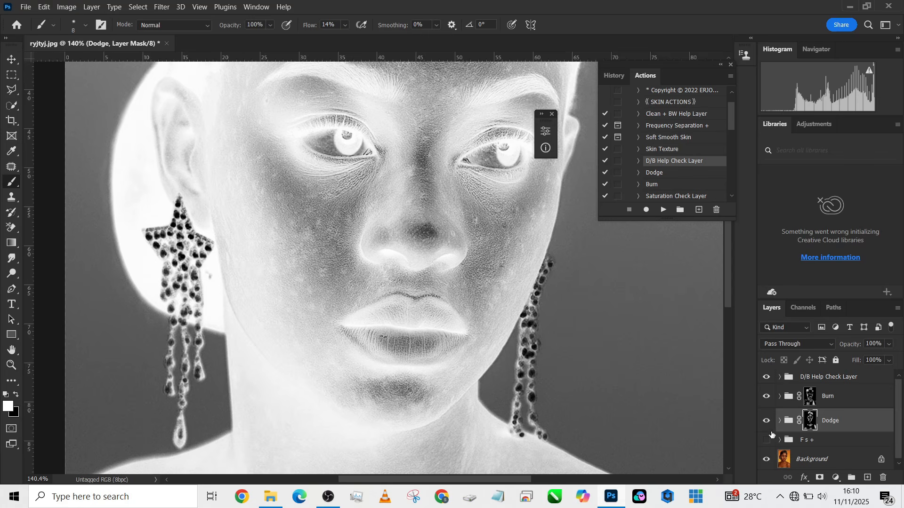
# Step: Hide the D/B Help Check Layer and group the Dodge and Burn groups together
pyautogui.click(766, 377)
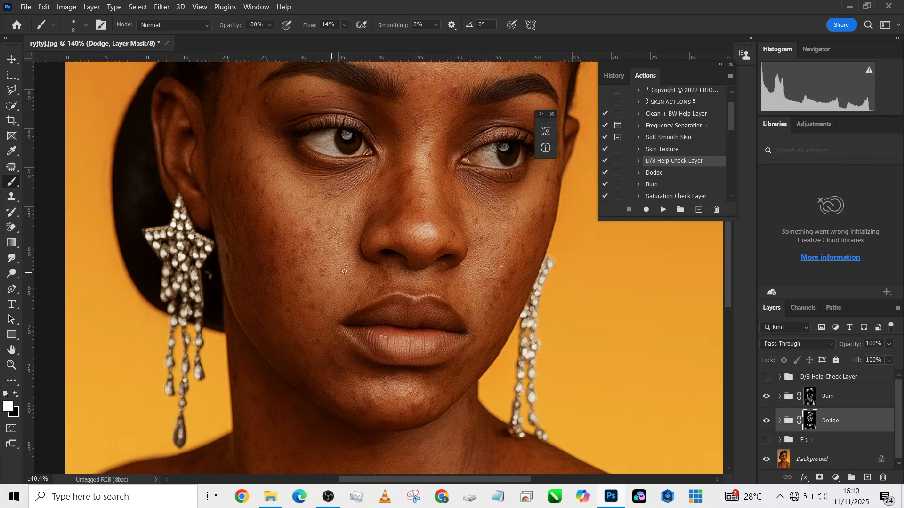
pyautogui.scroll(-5, 392, 217)
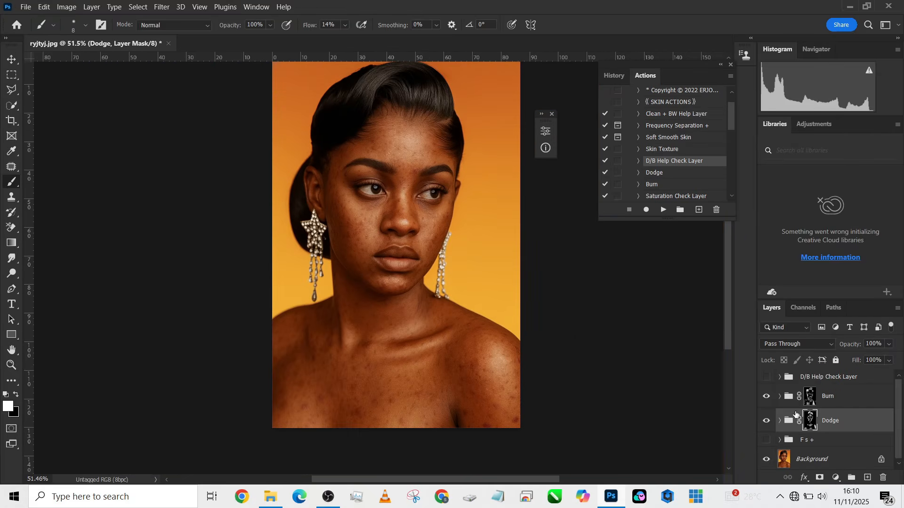
pyautogui.click(767, 397)
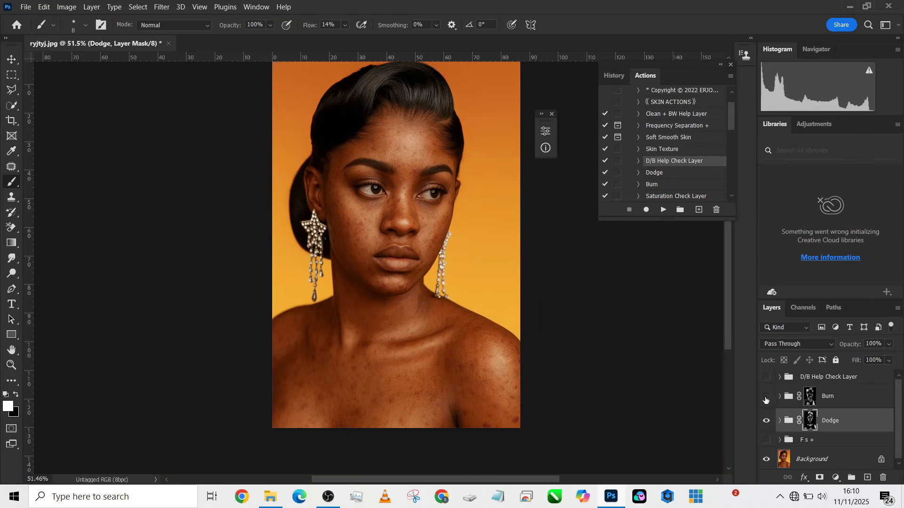
pyautogui.keyDown('ctrl'); pyautogui.click(868, 405); pyautogui.keyUp('ctrl')
pyautogui.hotkey('ctrl', 'g')
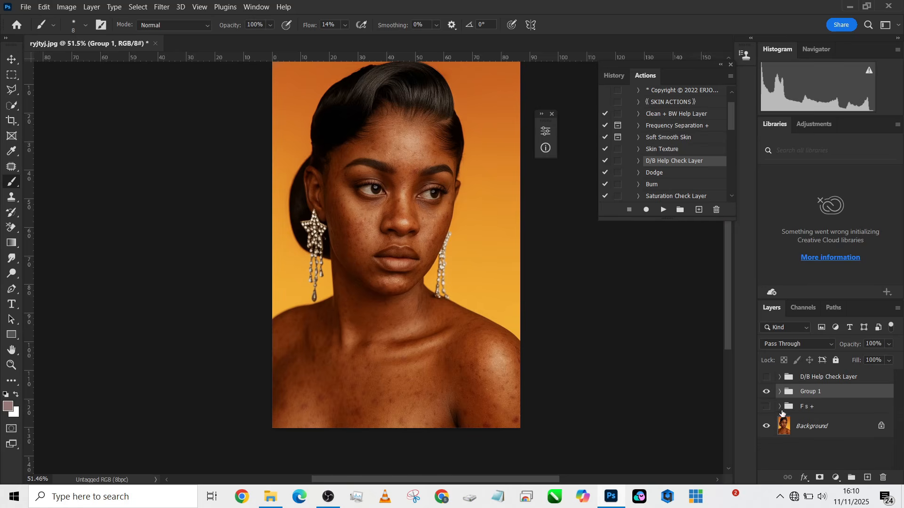
# Step: Toggle Group 1 to compare the dodge and burn with the original, and show the F s + group
pyautogui.click(767, 393)
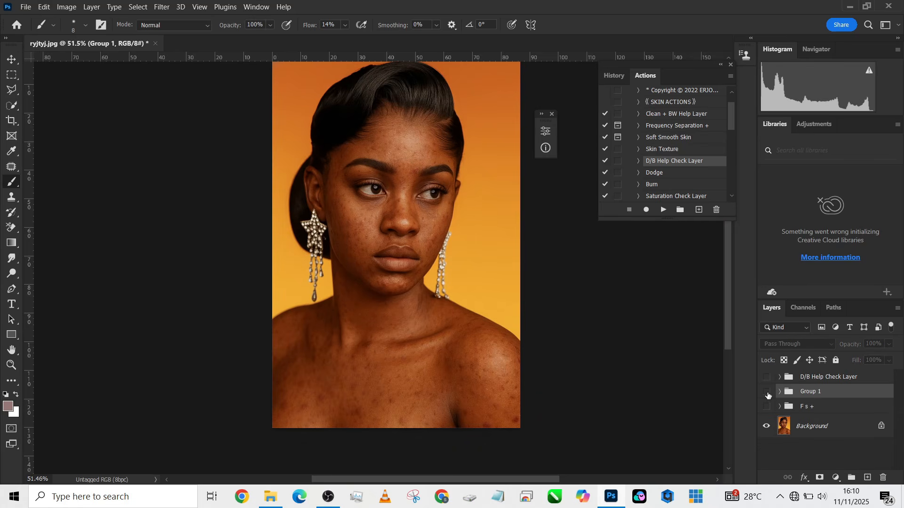
pyautogui.click(767, 393)
pyautogui.click(766, 392)
pyautogui.click(767, 393)
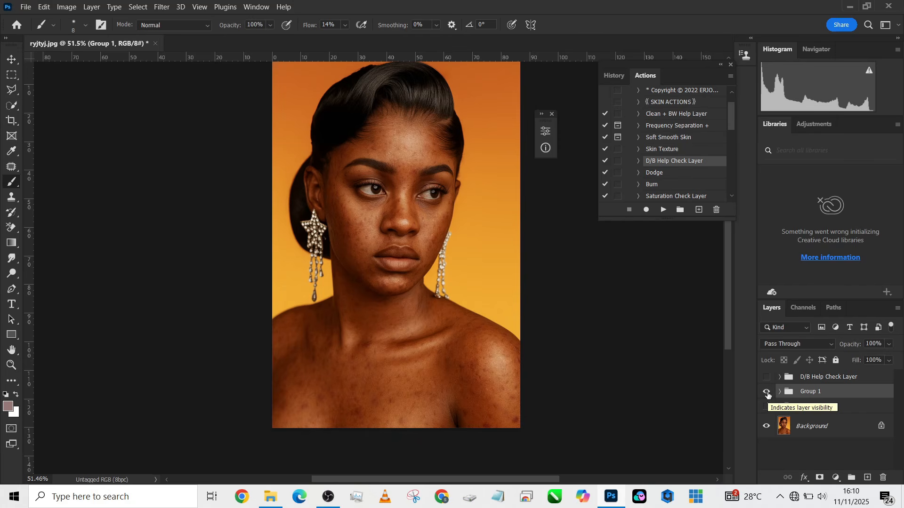
pyautogui.scroll(2, 509, 323)
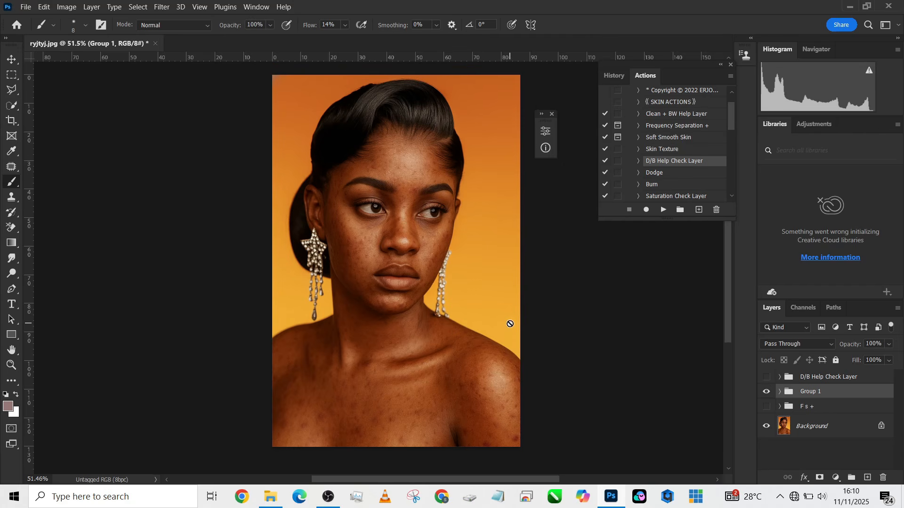
pyautogui.click(765, 408)
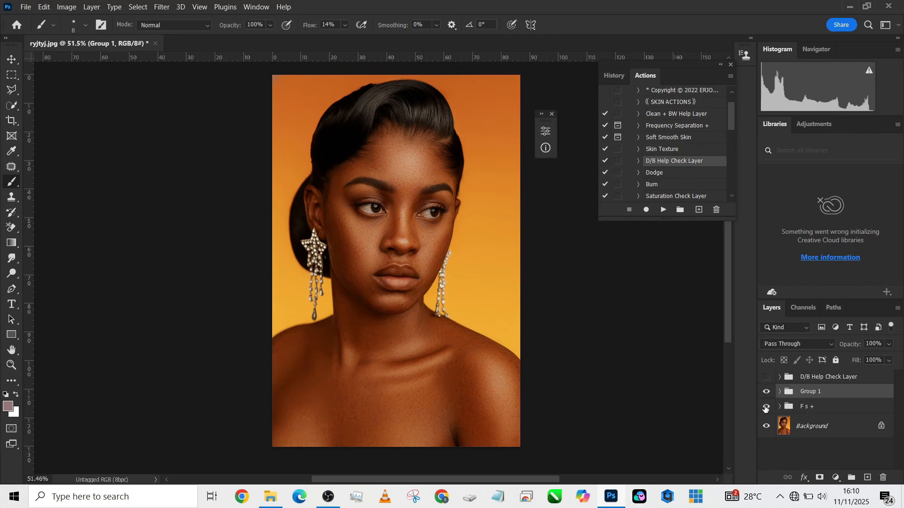
# Step: Toggle Group 1 and the F s + group repeatedly to compare the dodge and burn and the skin cleanup
pyautogui.click(768, 391)
pyautogui.click(768, 391)
pyautogui.click(768, 391)
pyautogui.click(769, 391)
pyautogui.click(768, 392)
pyautogui.click(768, 392)
pyautogui.click(768, 391)
pyautogui.click(768, 391)
pyautogui.click(768, 391)
pyautogui.click(768, 391)
pyautogui.click(767, 407)
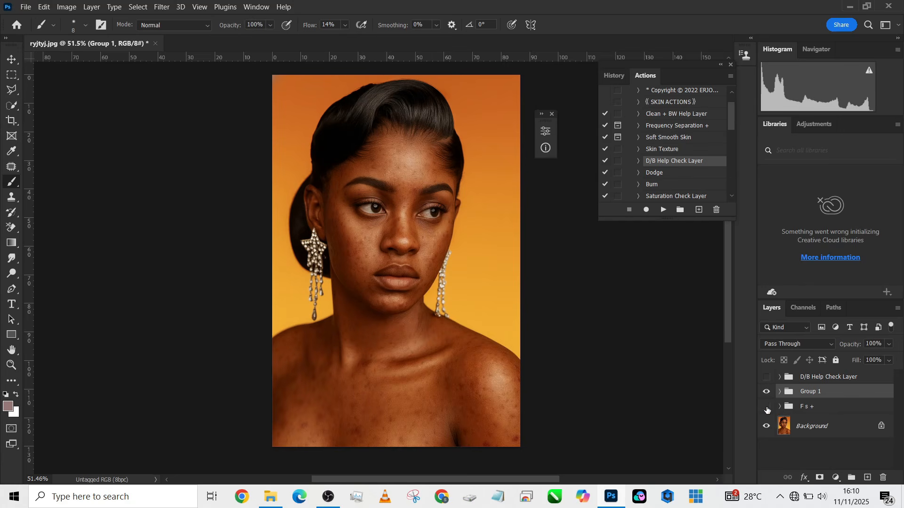
pyautogui.click(766, 407)
pyautogui.click(767, 407)
# Step: Target the Burn mask in Group 1 and paint black over the cheek with a 154 px brush at 5% flow
pyautogui.click(779, 392)
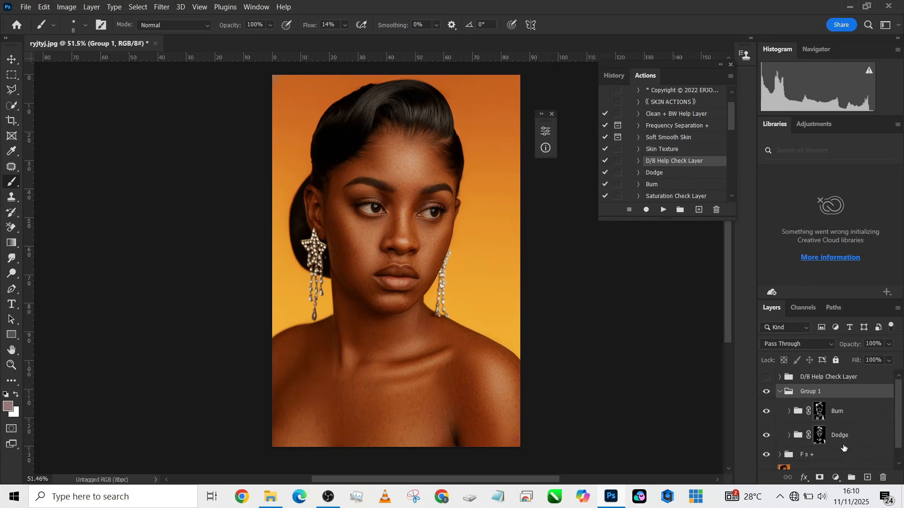
pyautogui.click(823, 417)
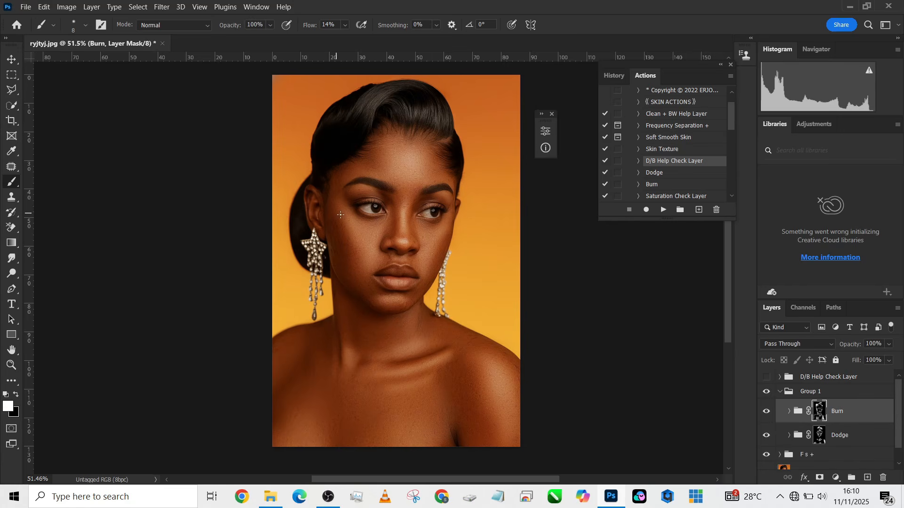
pyautogui.click(345, 26)
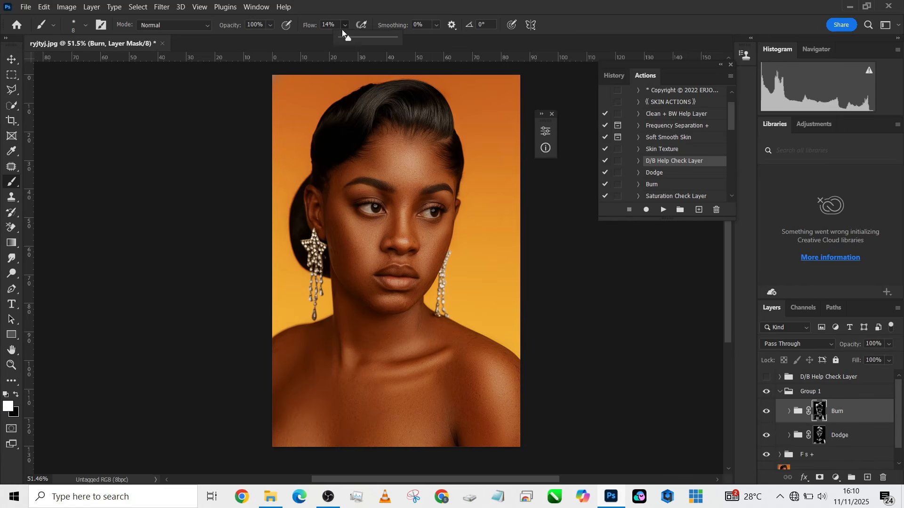
pyautogui.click(347, 38)
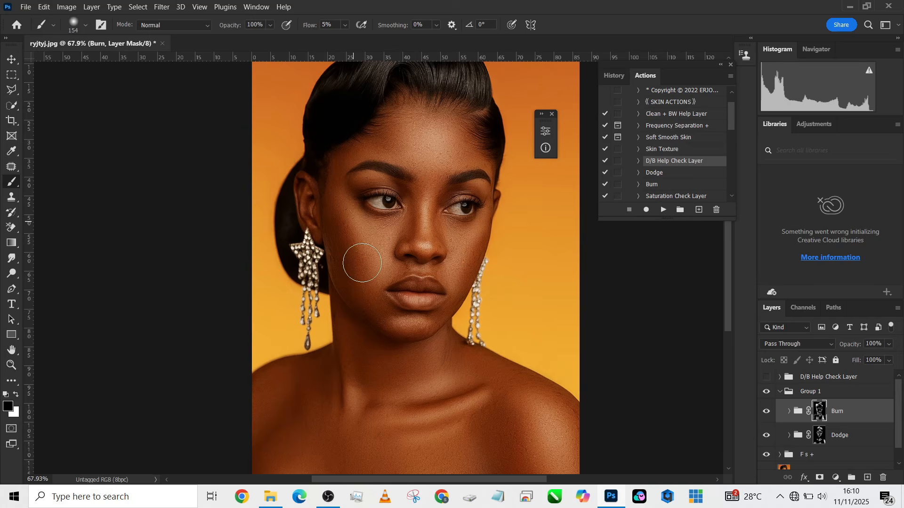
pyautogui.moveTo(362, 262)
pyautogui.mouseDown()
pyautogui.moveTo(344, 212)
pyautogui.moveTo(357, 221)
pyautogui.mouseUp()
pyautogui.scroll(-4, 371, 295)
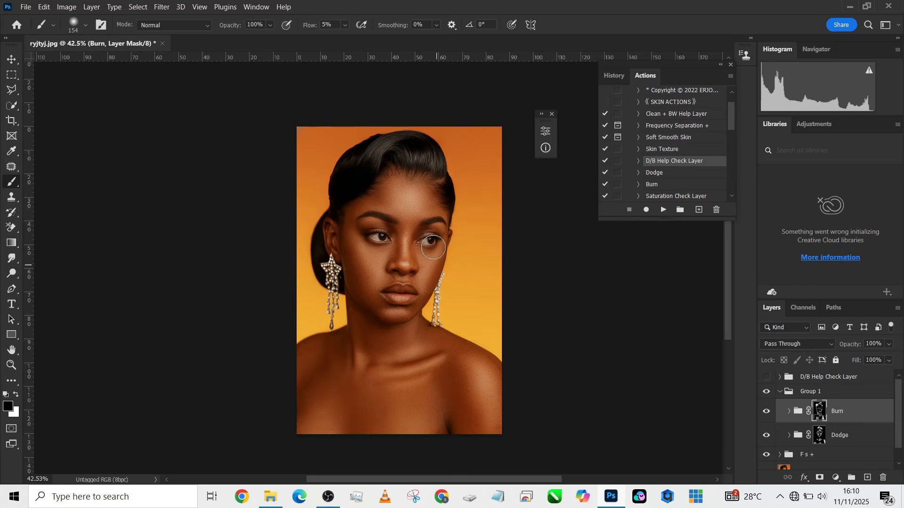
pyautogui.scroll(2, 389, 312)
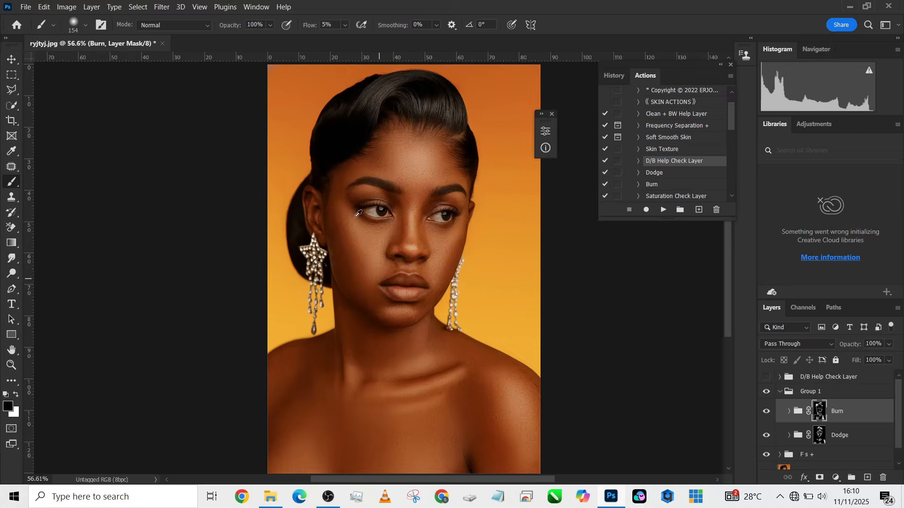
pyautogui.scroll(-1, 371, 216)
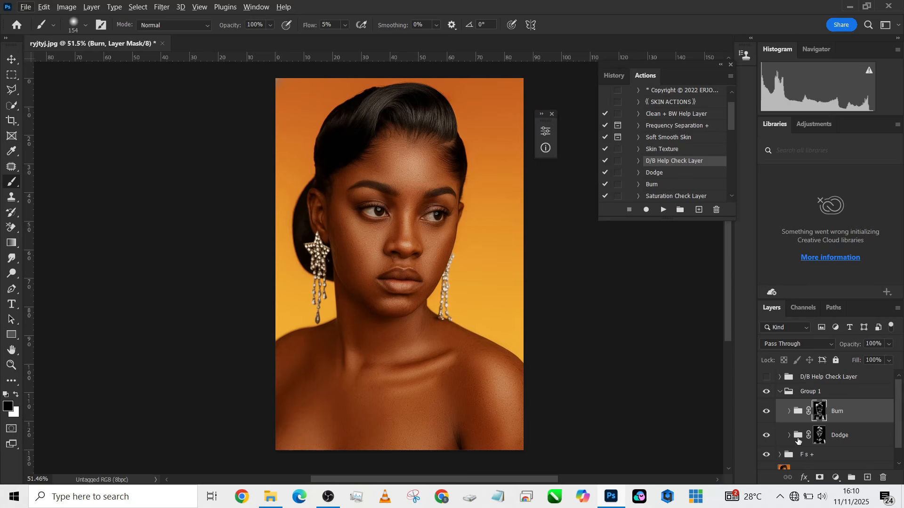
pyautogui.moveTo(424, 276); pyautogui.dragTo(420, 268)
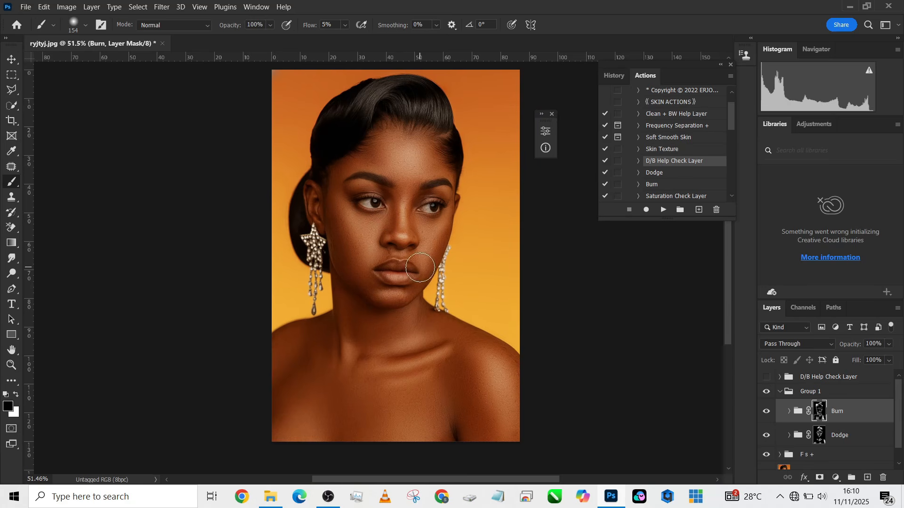
pyautogui.scroll(1, 441, 311)
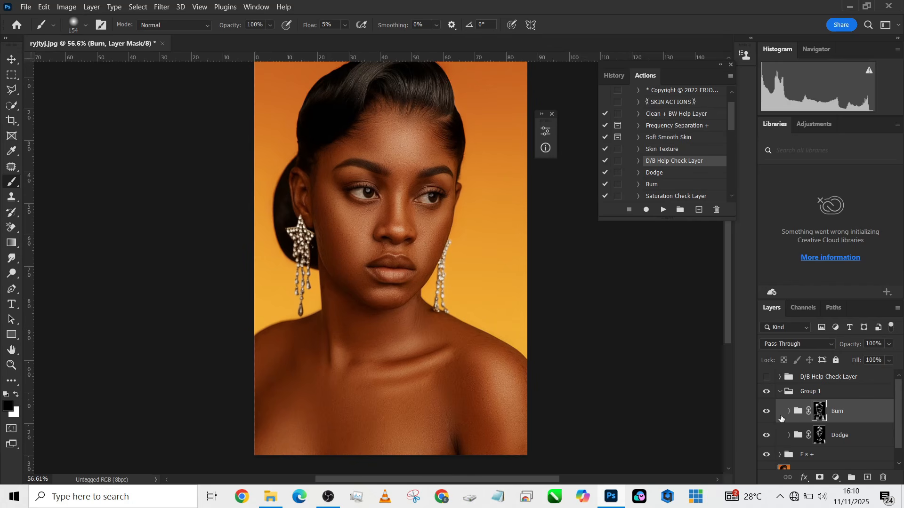
# Step: Open the SkinFiner filter on the Low Frequency copy layer inside the F s + group
pyautogui.scroll(-1, 781, 418)
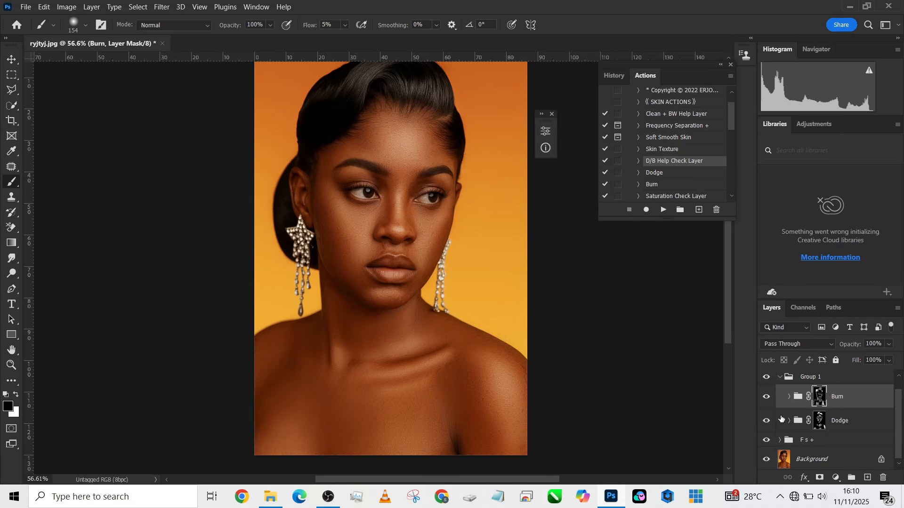
pyautogui.click(780, 441)
pyautogui.scroll(-3, 810, 447)
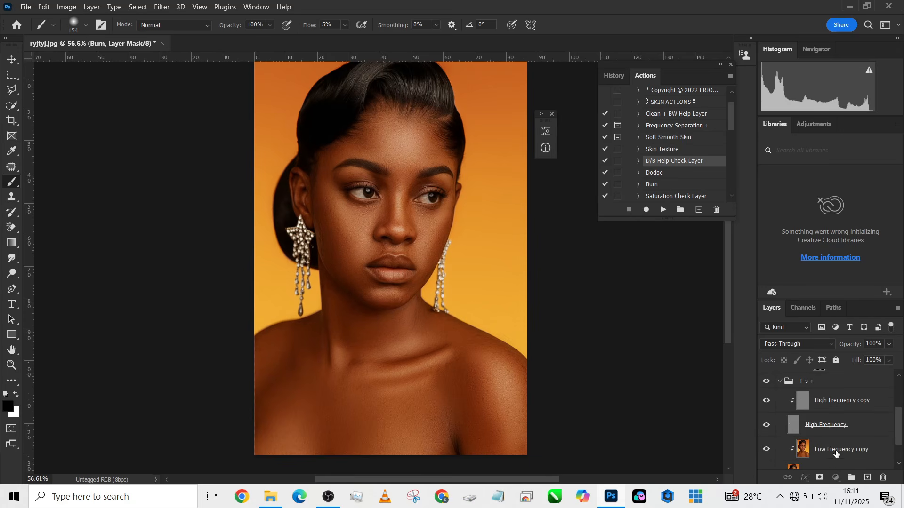
pyautogui.click(836, 450)
pyautogui.click(162, 7)
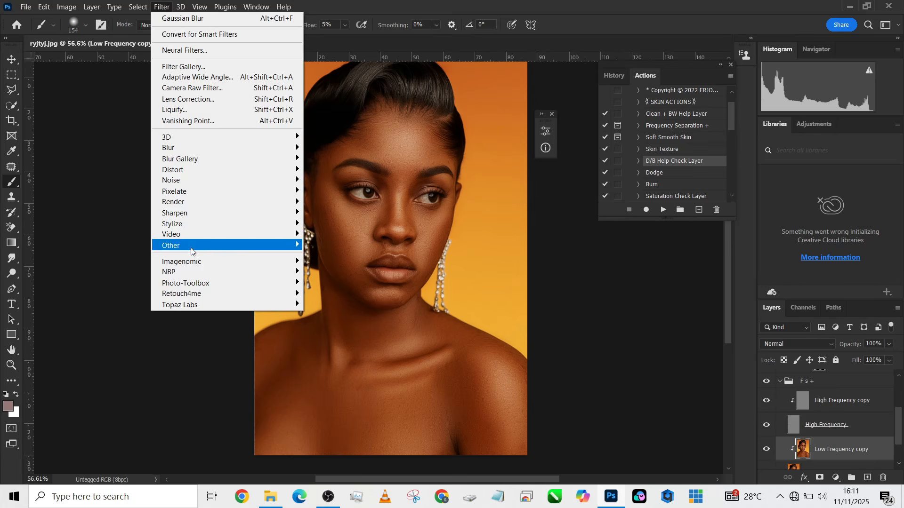
pyautogui.moveTo(193, 261)
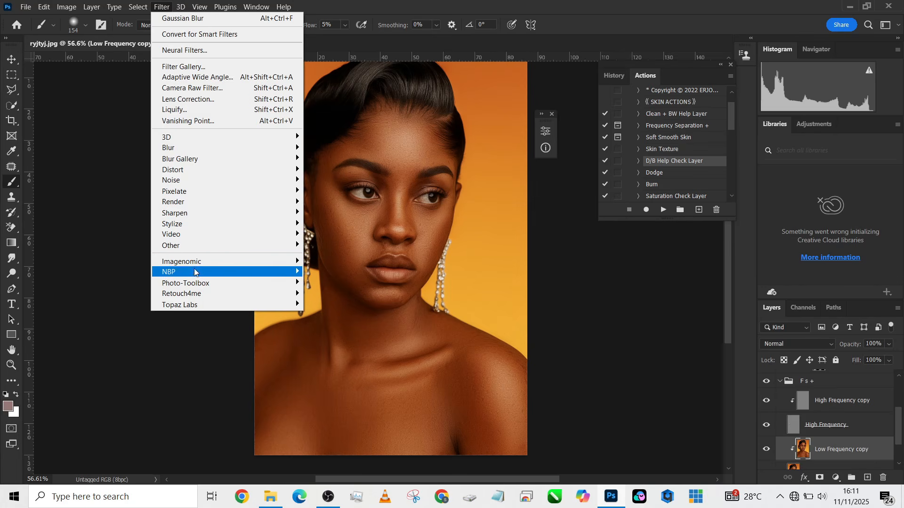
pyautogui.moveTo(201, 283)
pyautogui.click(311, 282)
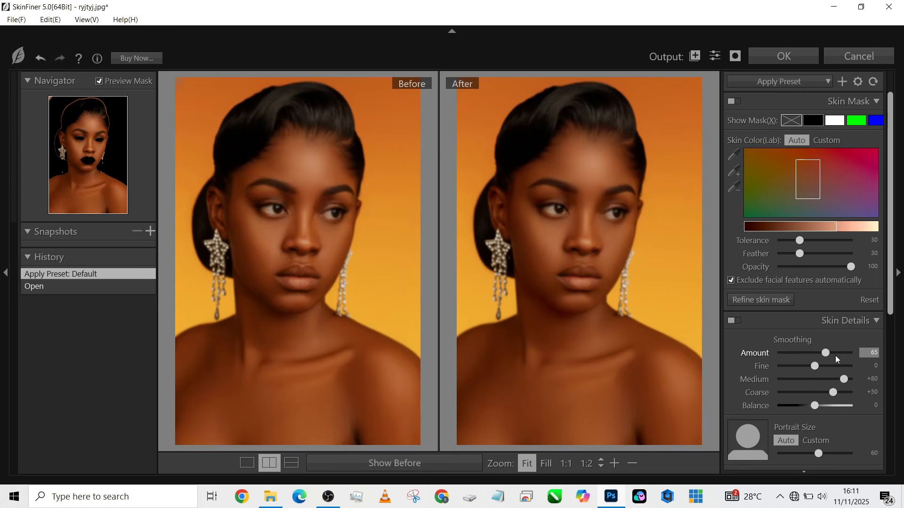
# Step: Set SkinFiner's smoothing Amount to 86 and Fine to +25, Skin Imperfections Amount to 90, Redness to 68 and Yellow to 40, and apply the filter
pyautogui.moveTo(838, 355); pyautogui.dragTo(823, 367)
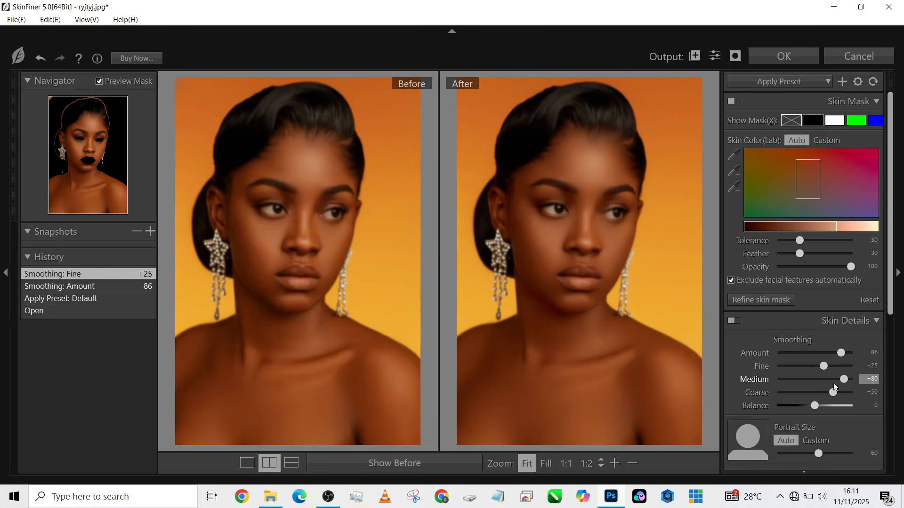
pyautogui.scroll(-3, 831, 390)
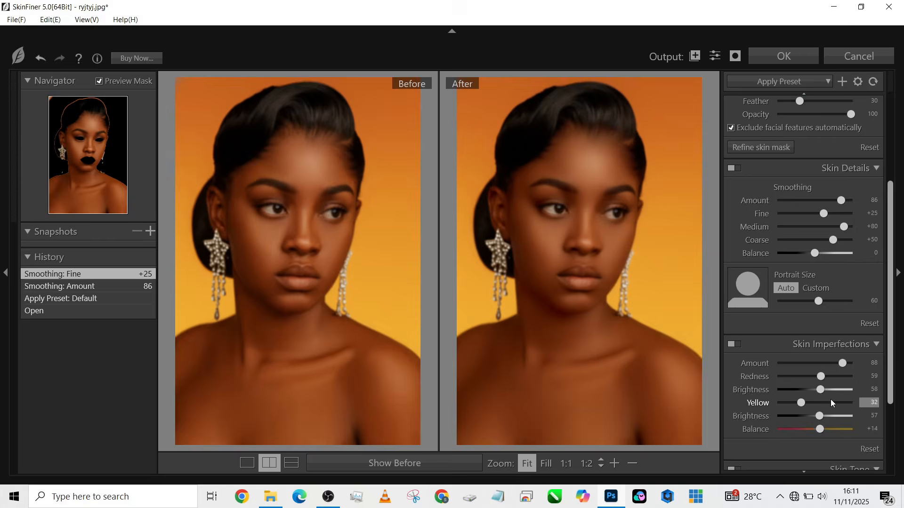
pyautogui.click(845, 364)
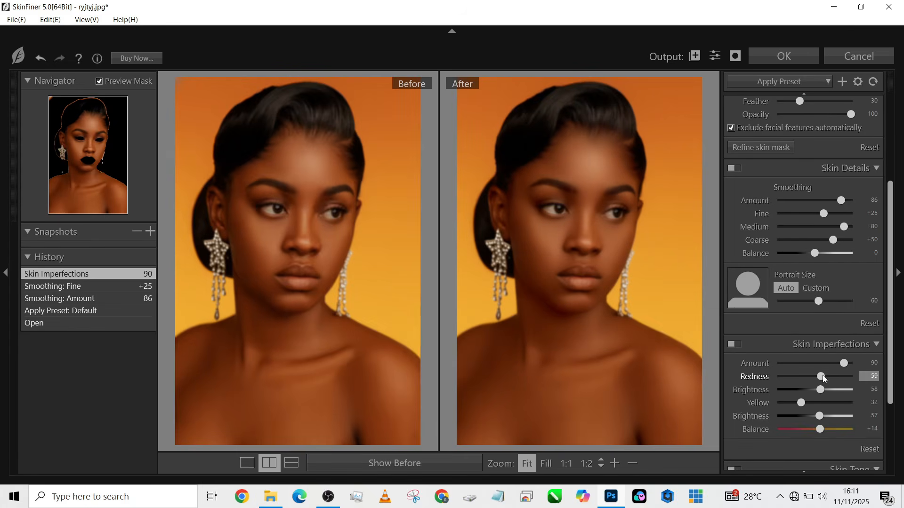
pyautogui.moveTo(826, 374); pyautogui.dragTo(829, 375)
pyautogui.moveTo(801, 401); pyautogui.dragTo(807, 401)
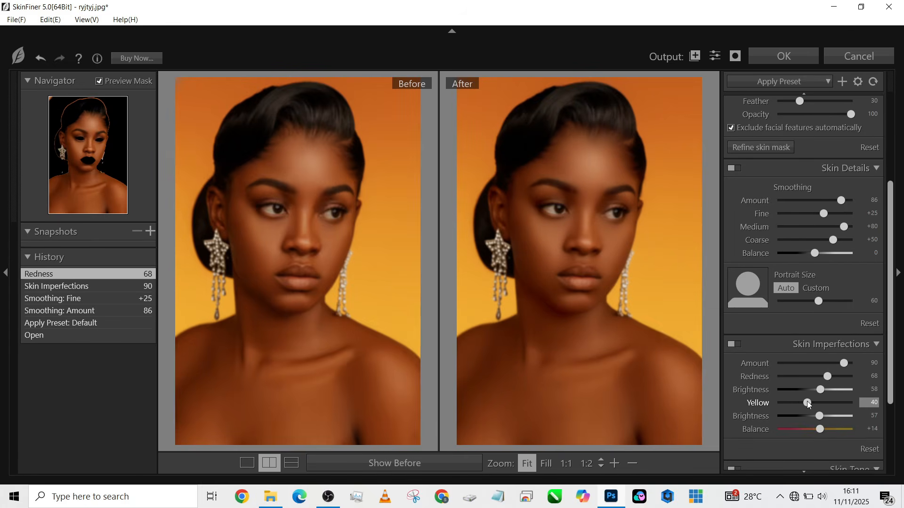
pyautogui.click(791, 56)
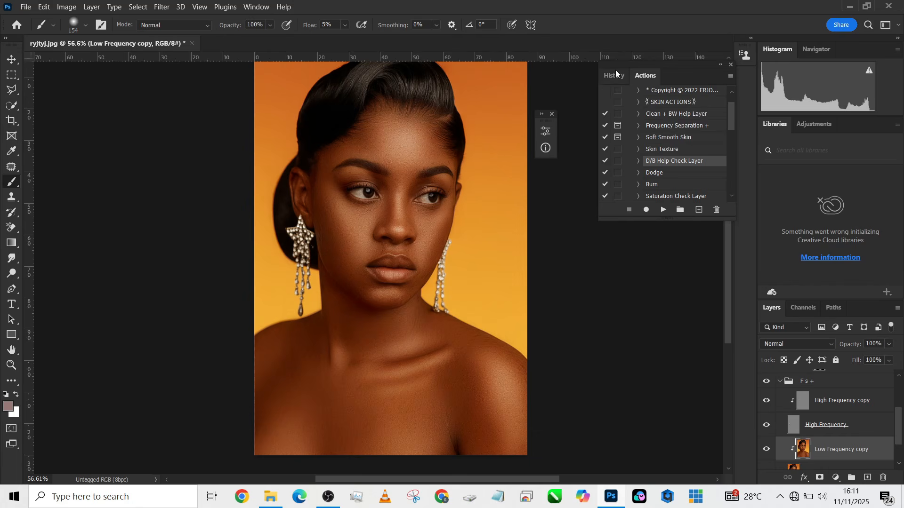
# Step: Compare the portrait before and after SkinFiner using the history states, and inspect the face up close
pyautogui.click(615, 72)
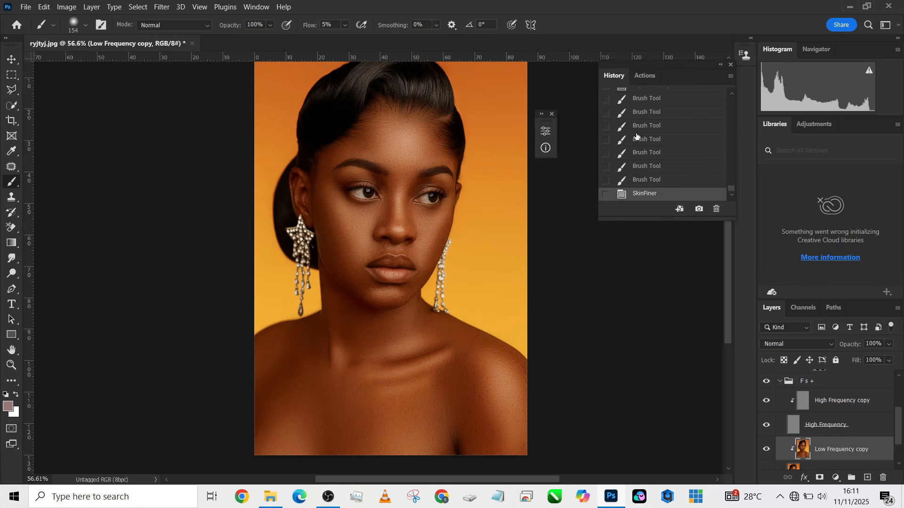
pyautogui.click(658, 181)
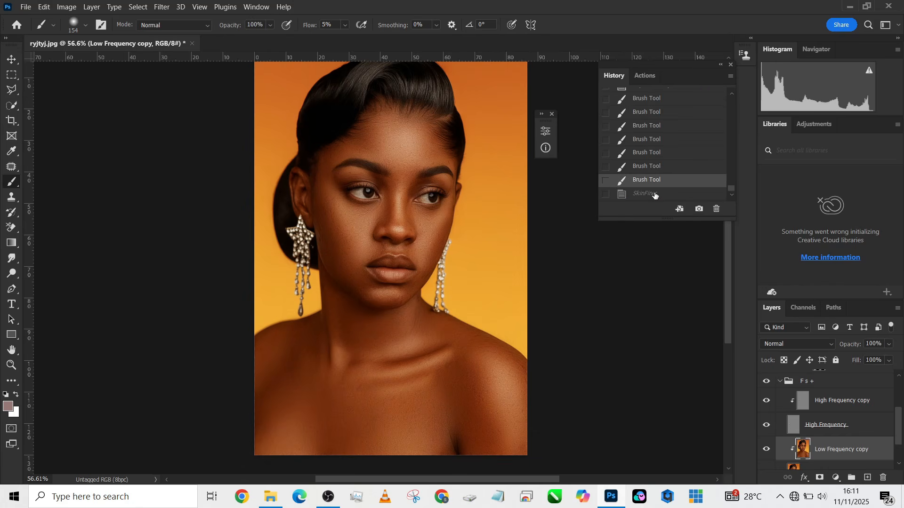
pyautogui.click(655, 194)
pyautogui.scroll(2, 376, 181)
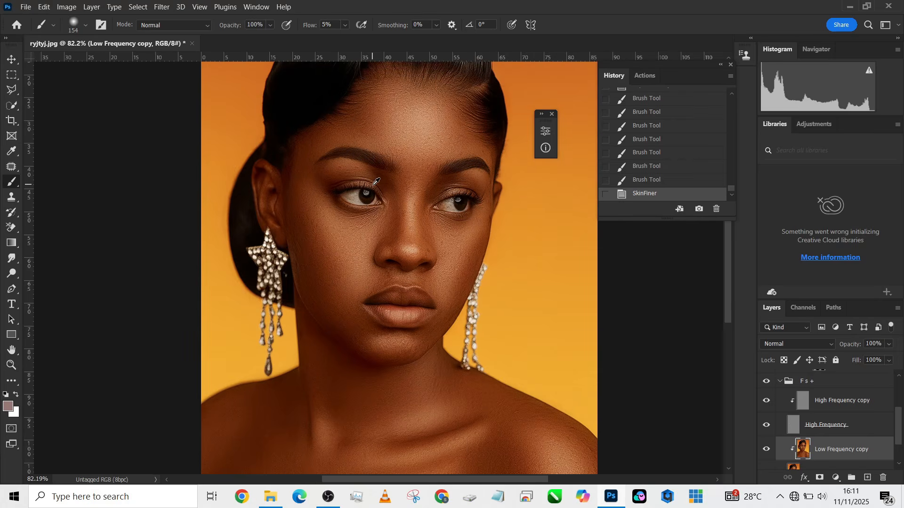
pyautogui.scroll(-1, 377, 182)
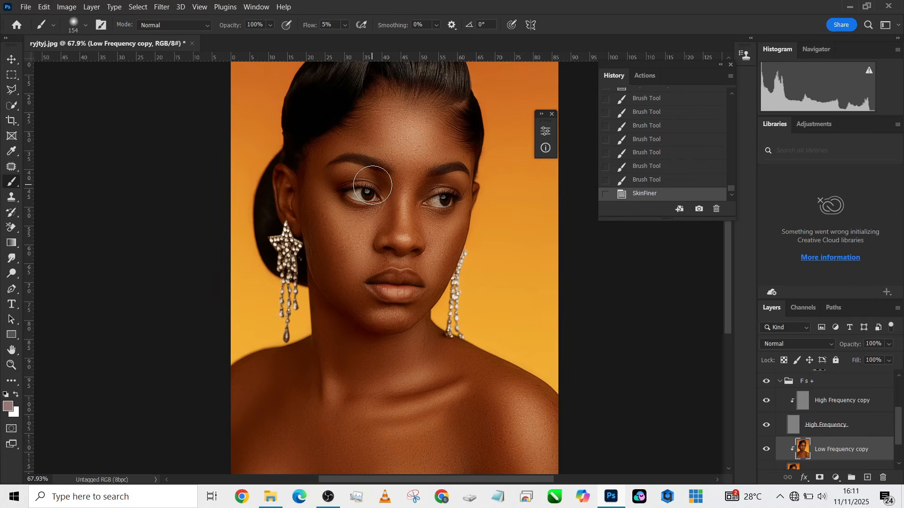
pyautogui.scroll(-2, 372, 185)
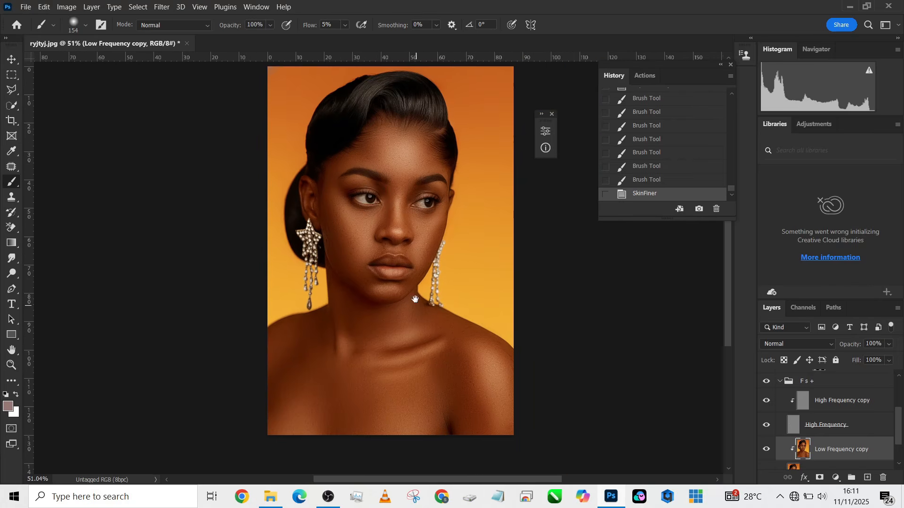
pyautogui.scroll(1, 415, 299)
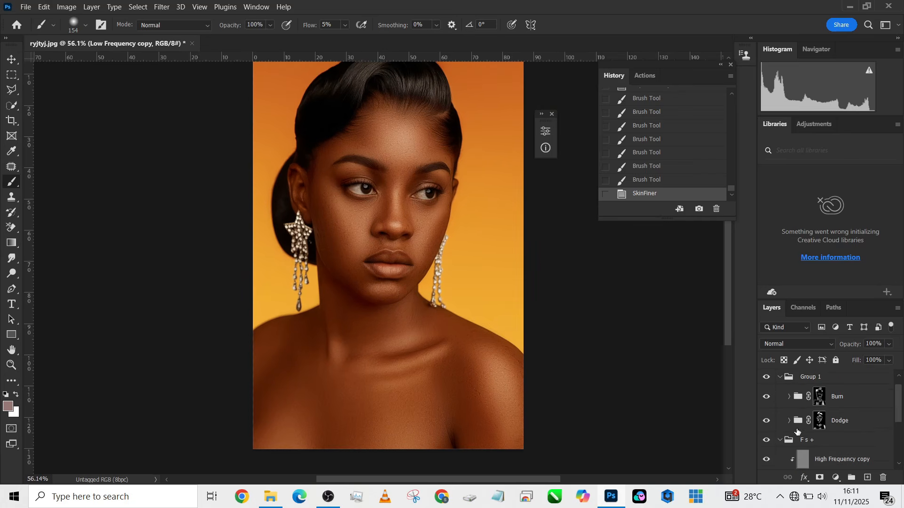
# Step: Collapse Group 1 and the F s + group, and delete the D/B Help Check Layer group
pyautogui.scroll(2, 779, 379)
pyautogui.scroll(1, 779, 382)
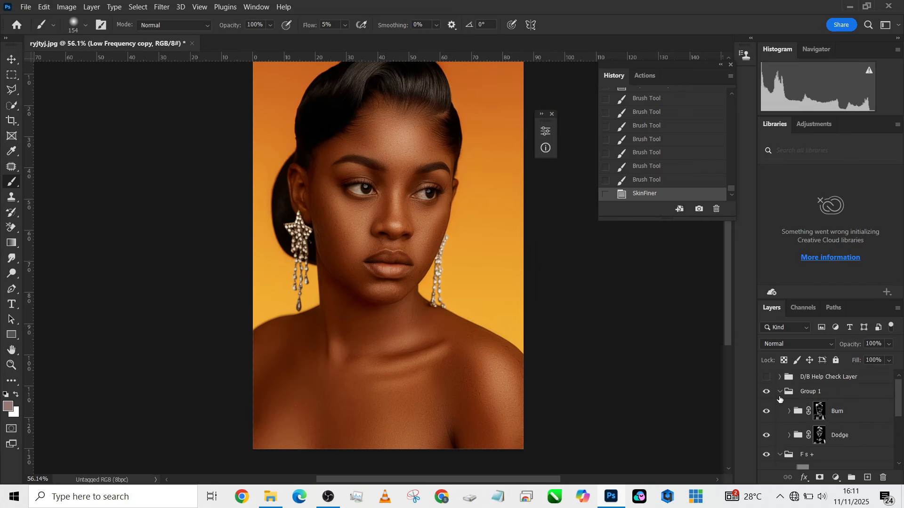
pyautogui.click(778, 392)
pyautogui.click(779, 407)
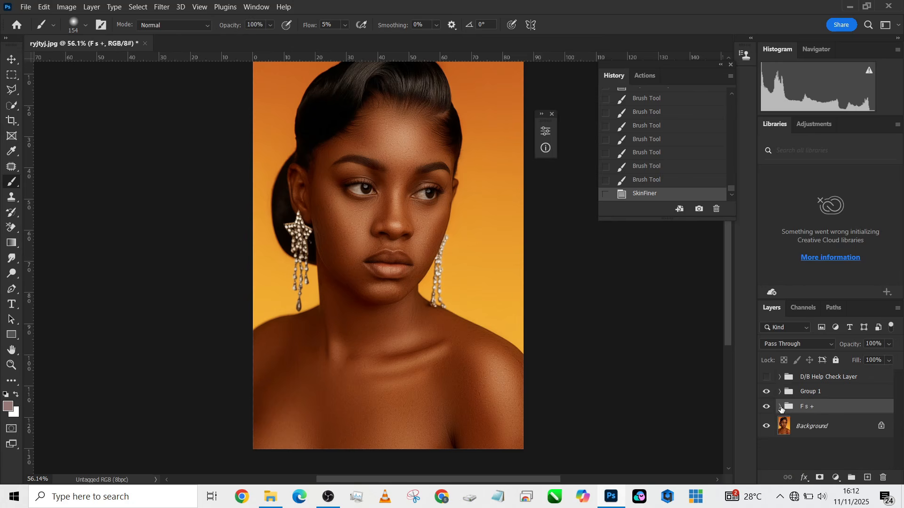
pyautogui.moveTo(439, 274); pyautogui.dragTo(445, 294)
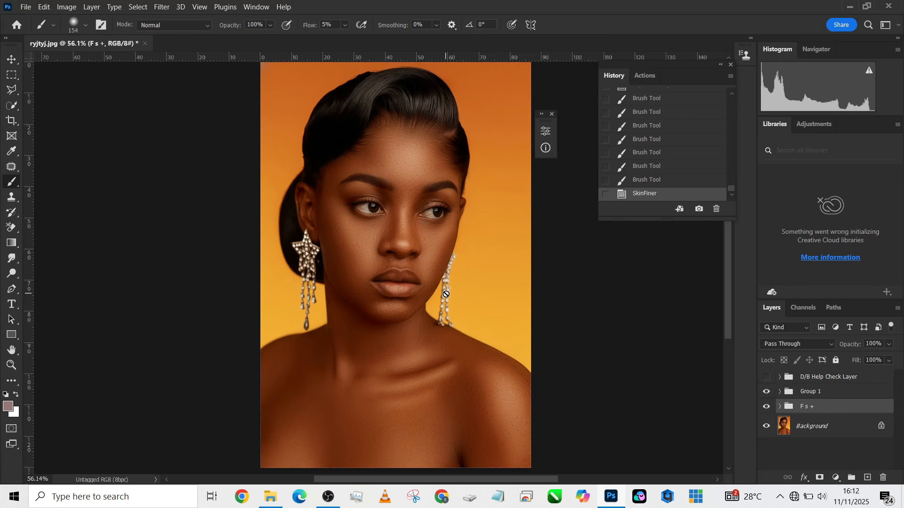
pyautogui.scroll(-1, 446, 294)
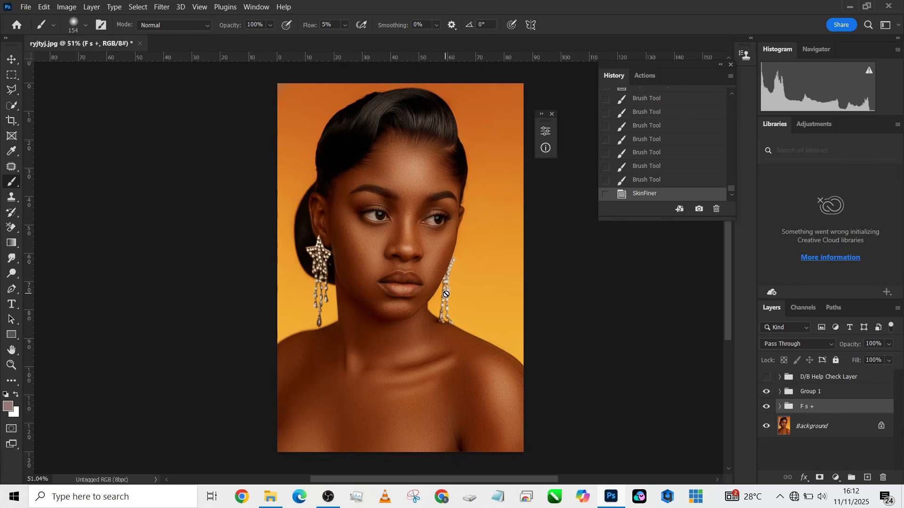
pyautogui.click(843, 379)
pyautogui.press('Delete')
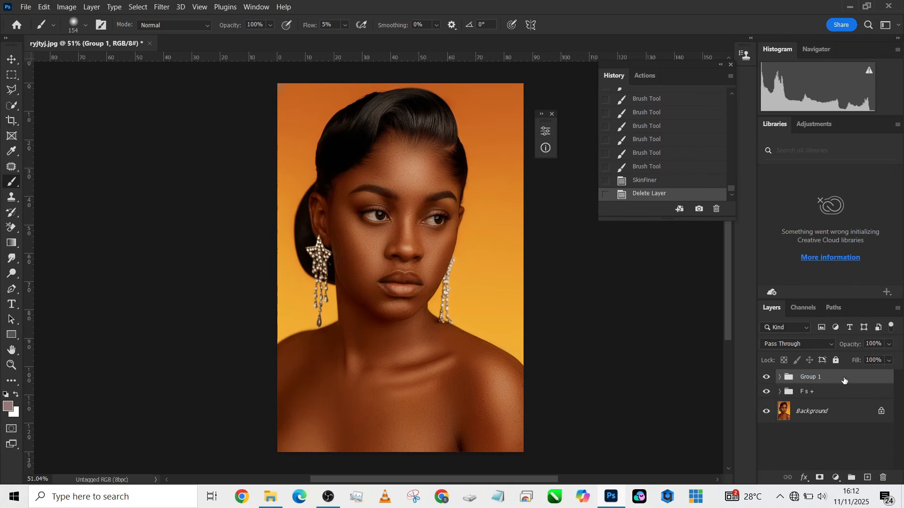
# Step: Add a Selective Color adjustment layer above Group 1 and move its settings clear of the portrait
pyautogui.scroll(1, 481, 376)
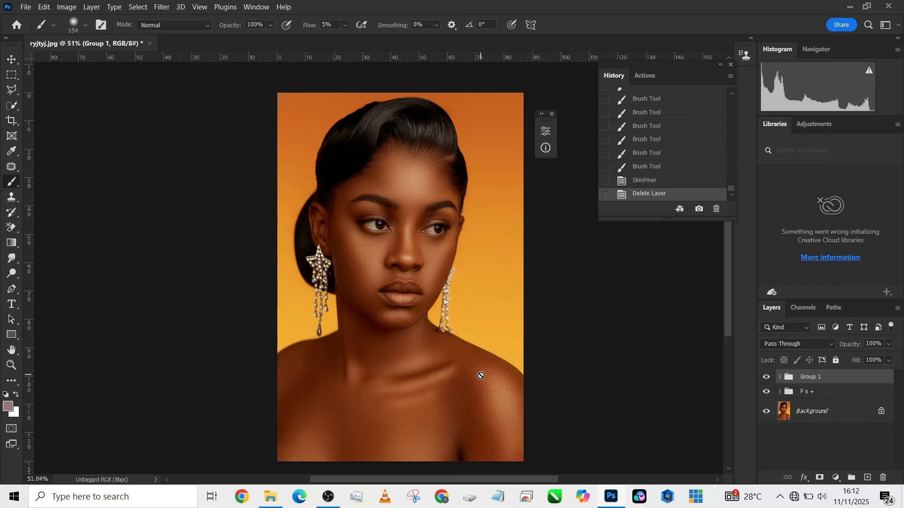
pyautogui.click(839, 477)
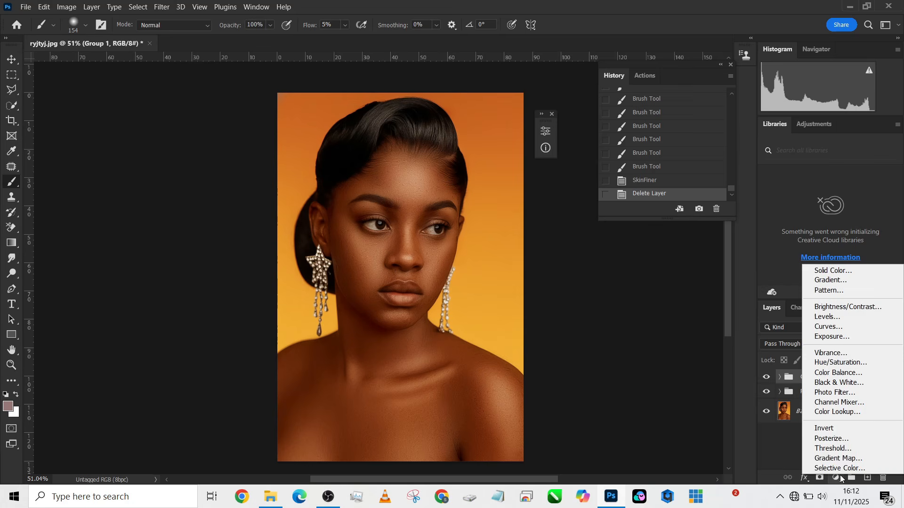
pyautogui.click(840, 468)
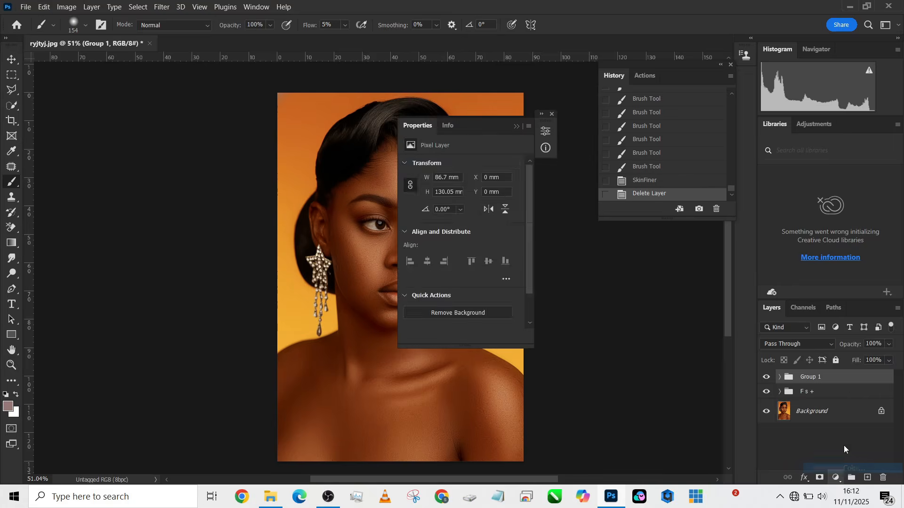
pyautogui.moveTo(479, 132); pyautogui.dragTo(191, 101)
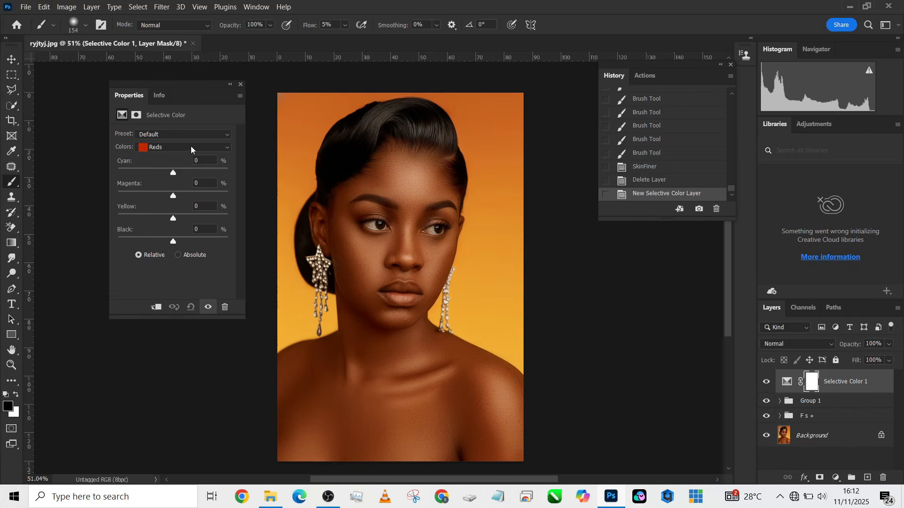
# Step: Set the Selective Color Reds to Cyan +10, Magenta +7, Yellow -7 and Black -2, and compare the portrait with and without it
pyautogui.moveTo(175, 172); pyautogui.dragTo(173, 243)
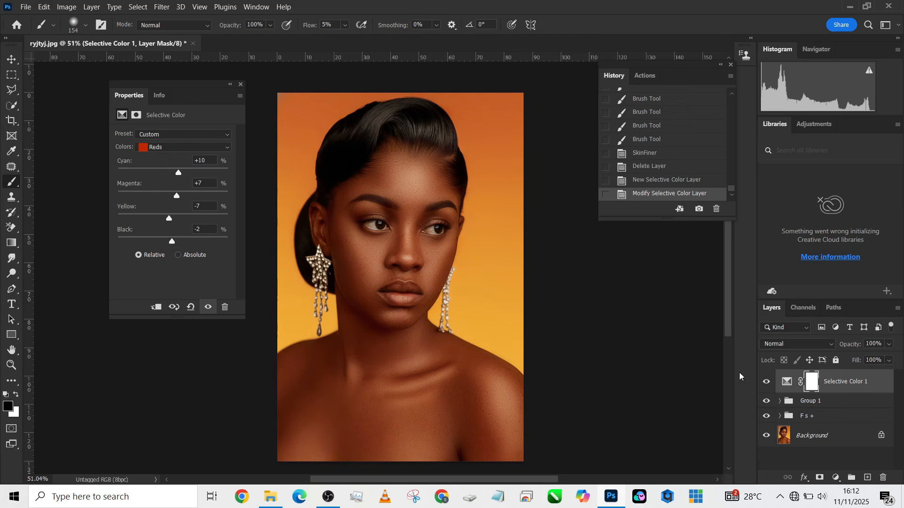
pyautogui.click(767, 382)
pyautogui.click(766, 382)
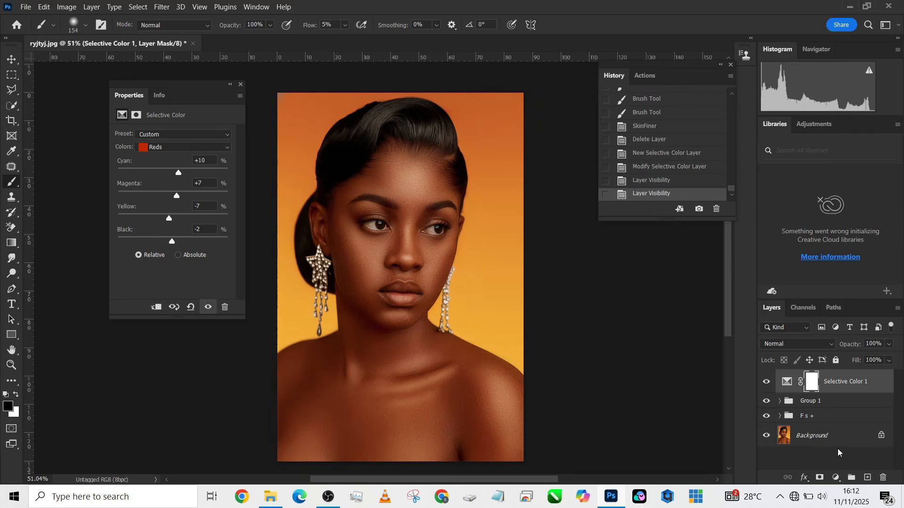
# Step: Add a Color Balance adjustment layer with Midtones at Cyan-Red +4, Magenta-Green -4 and Yellow-Blue +11, and collapse its settings
pyautogui.click(836, 478)
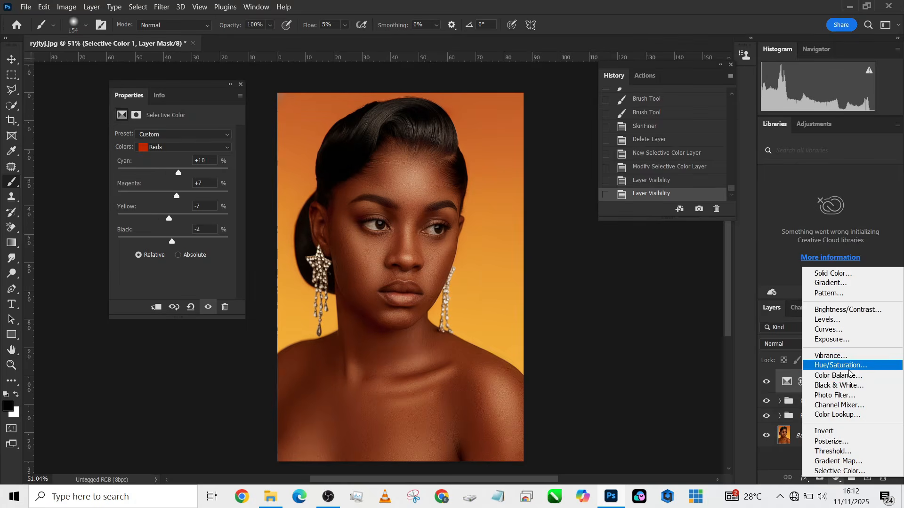
pyautogui.click(850, 376)
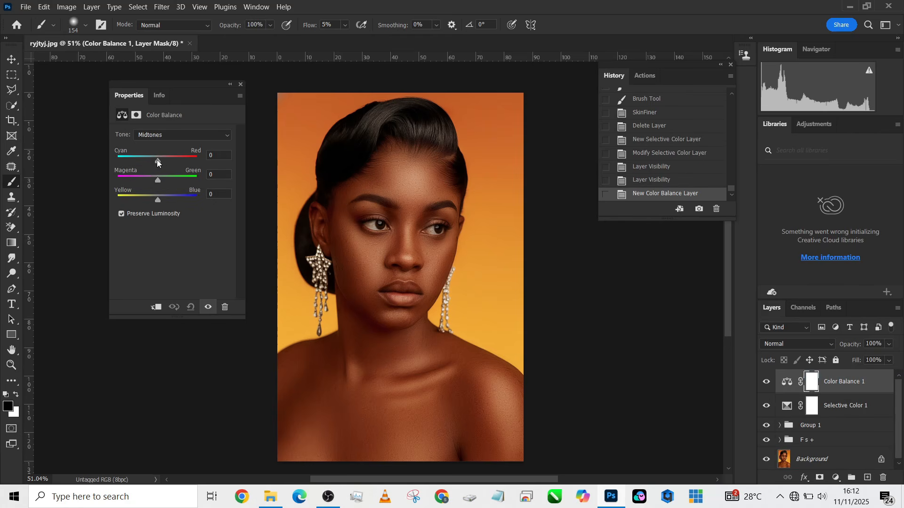
pyautogui.moveTo(157, 161); pyautogui.dragTo(162, 200)
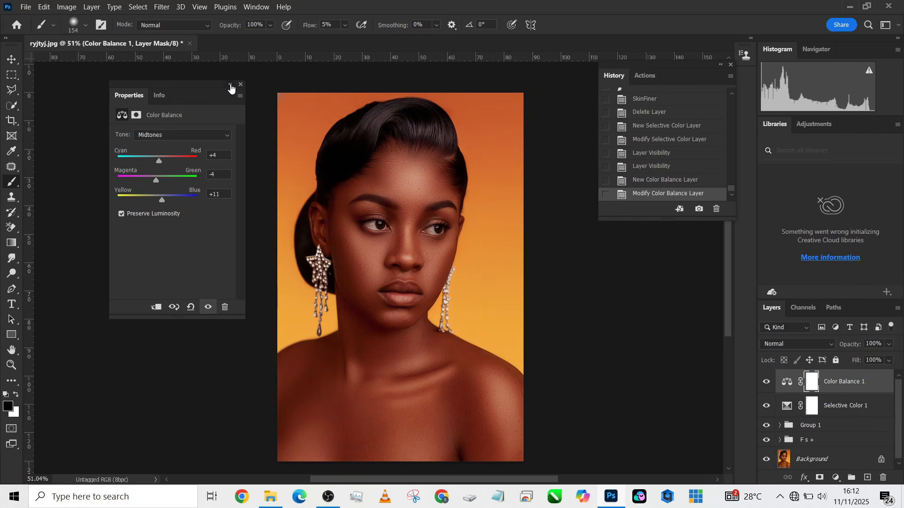
pyautogui.click(231, 85)
# Step: Group the Color Balance and Selective Color layers, and compare the portrait with the group hidden and shown
pyautogui.keyDown('shift'); pyautogui.click(887, 412); pyautogui.keyUp('shift')
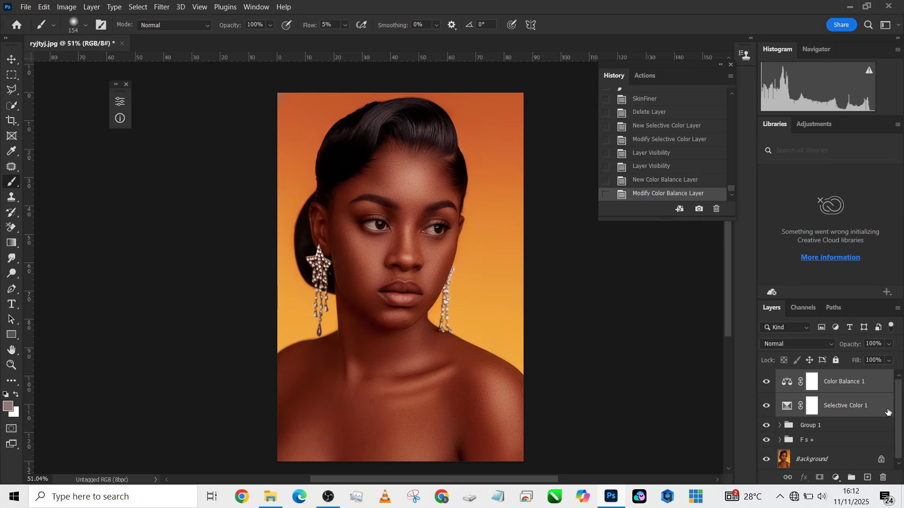
pyautogui.hotkey('ctrl', 'g')
pyautogui.click(768, 381)
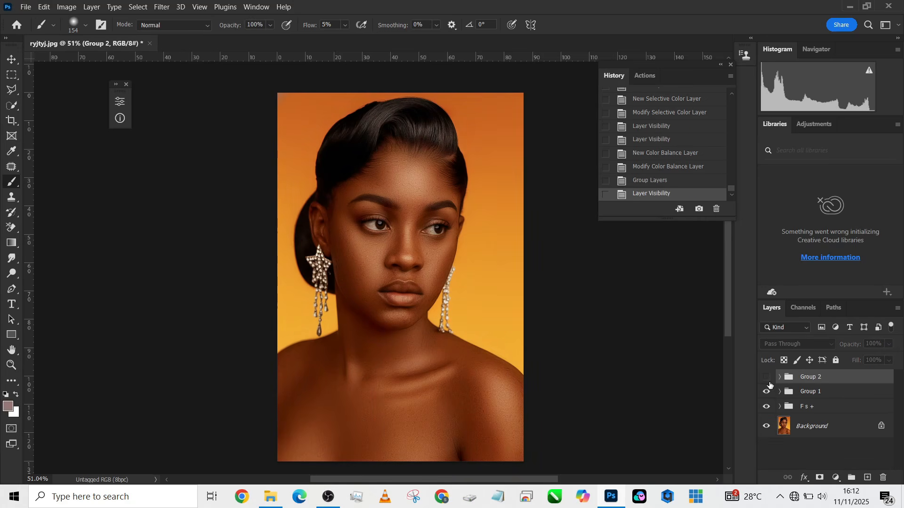
pyautogui.click(767, 378)
# Step: Check the effect of the Color Balance 1 layer inside Group 2 and reduce its opacity to 32%
pyautogui.keyDown('alt'); pyautogui.scroll(2, 441, 353); pyautogui.keyUp('alt')
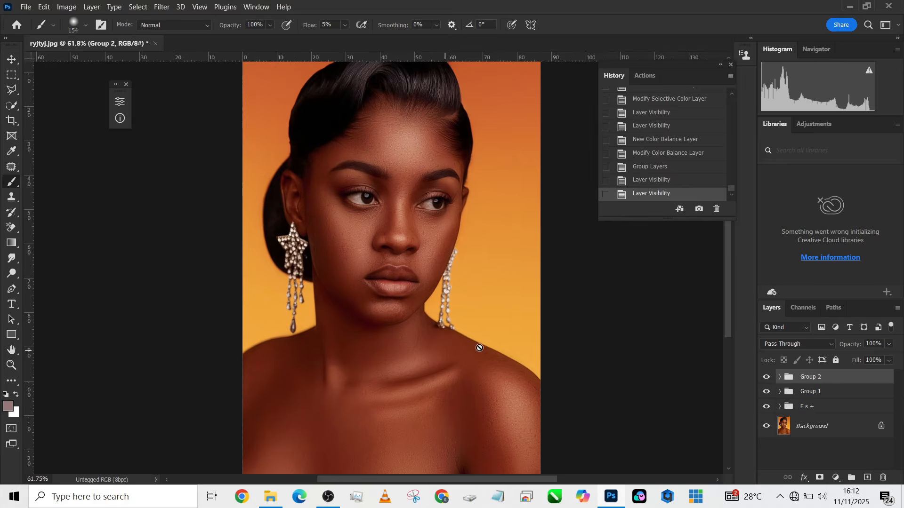
pyautogui.click(780, 377)
pyautogui.click(857, 403)
pyautogui.click(767, 397)
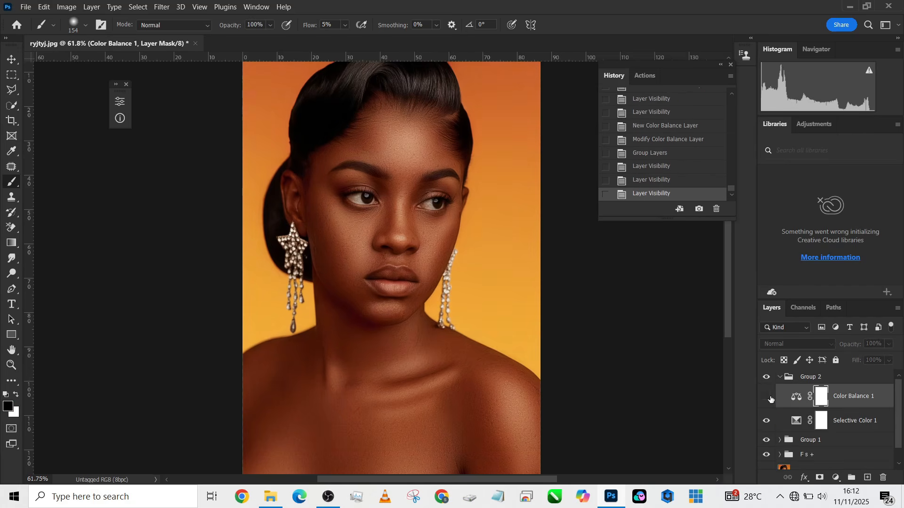
pyautogui.click(767, 397)
pyautogui.click(889, 346)
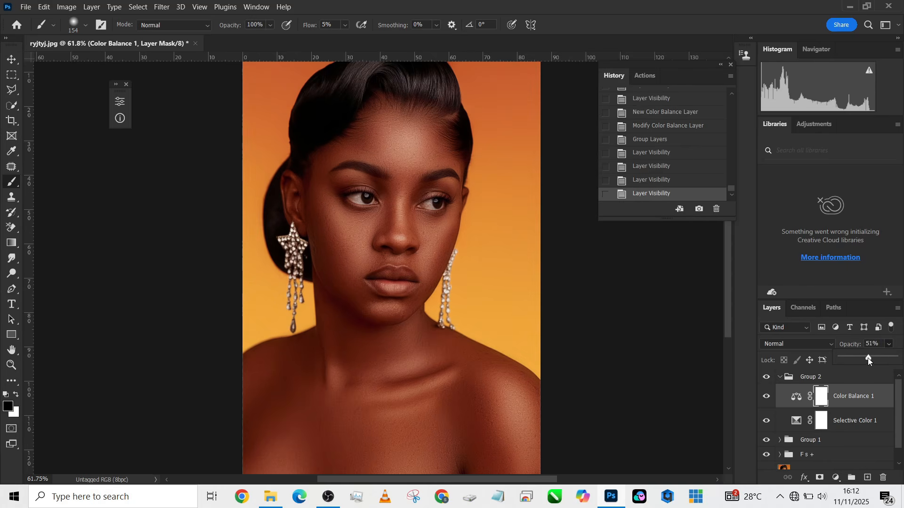
pyautogui.moveTo(867, 358); pyautogui.dragTo(858, 360)
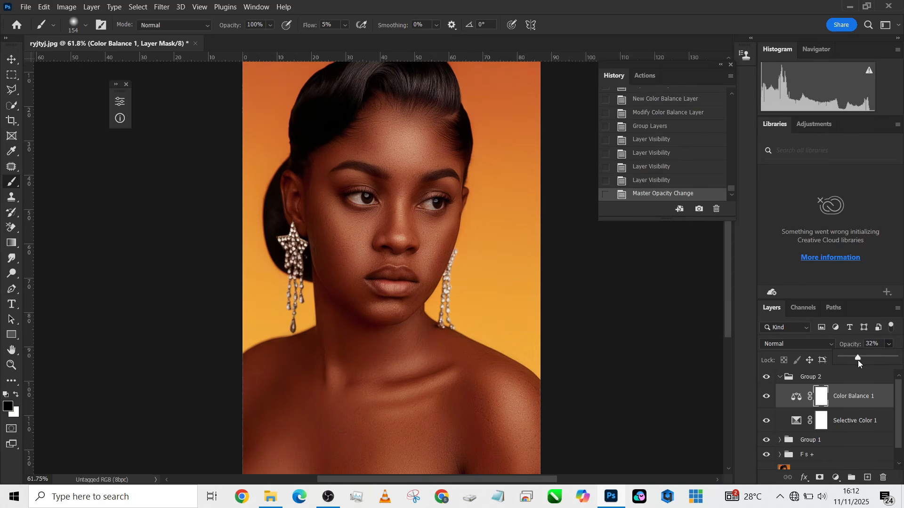
# Step: Collapse Group 2 and stamp all visible layers into a new layer above it
pyautogui.scroll(-1, 344, 268)
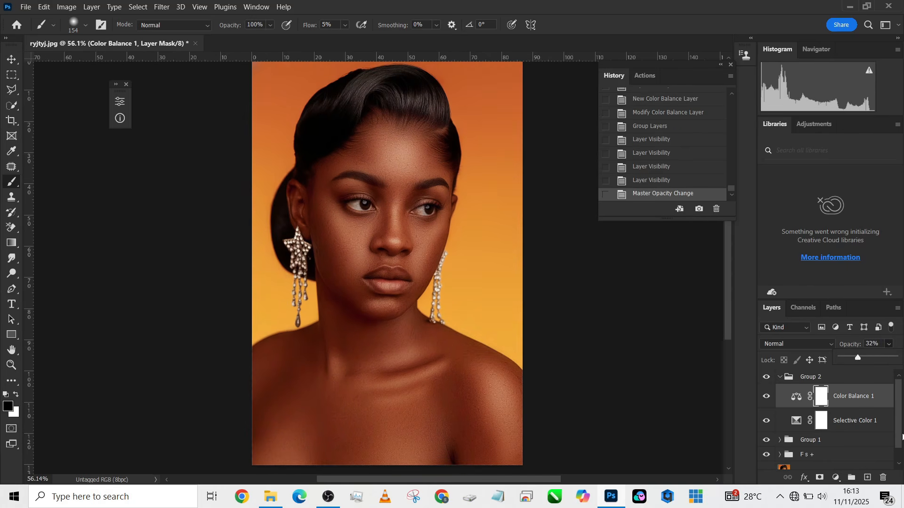
pyautogui.click(779, 379)
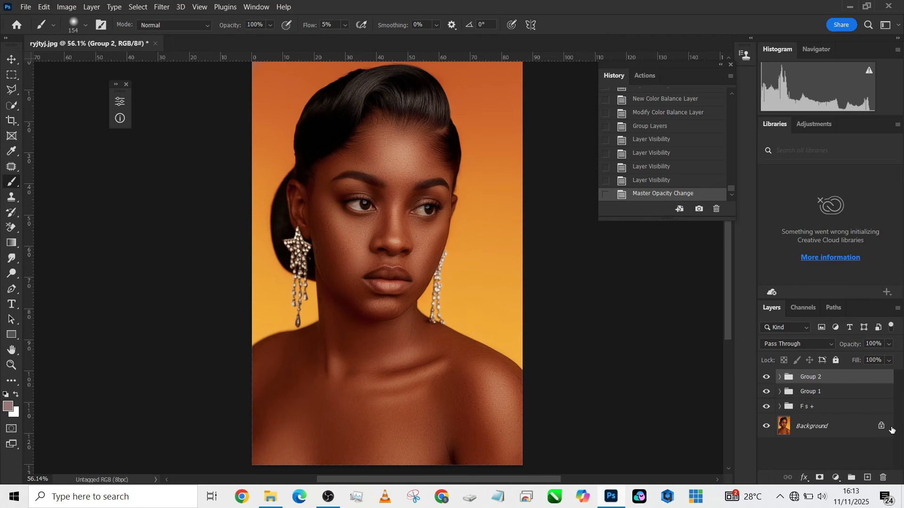
pyautogui.hotkey('ctrl', 'shift', 'alt', 'e')
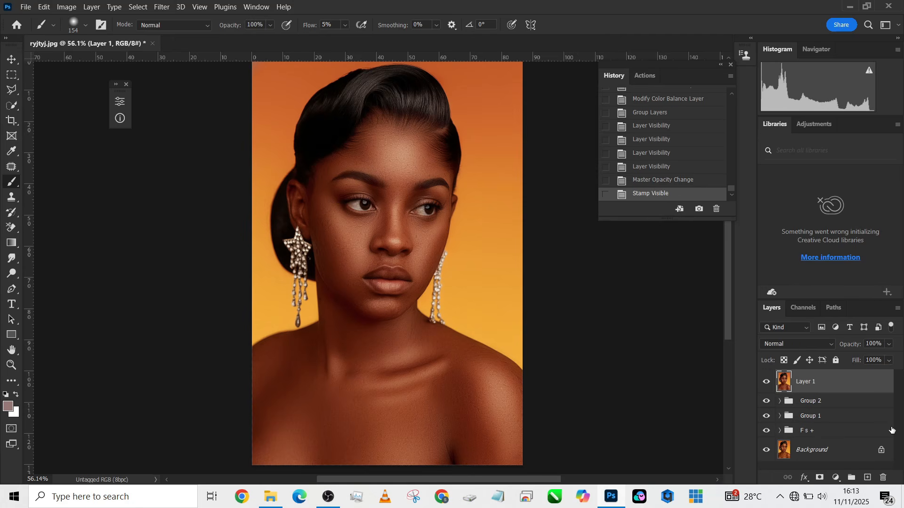
# Step: Open the skin-tone palette image f9d30c38502082af3b10ea99d87e614d from the Downloads folder in Photoshop as its own document
pyautogui.click(849, 9)
pyautogui.click(56, 195)
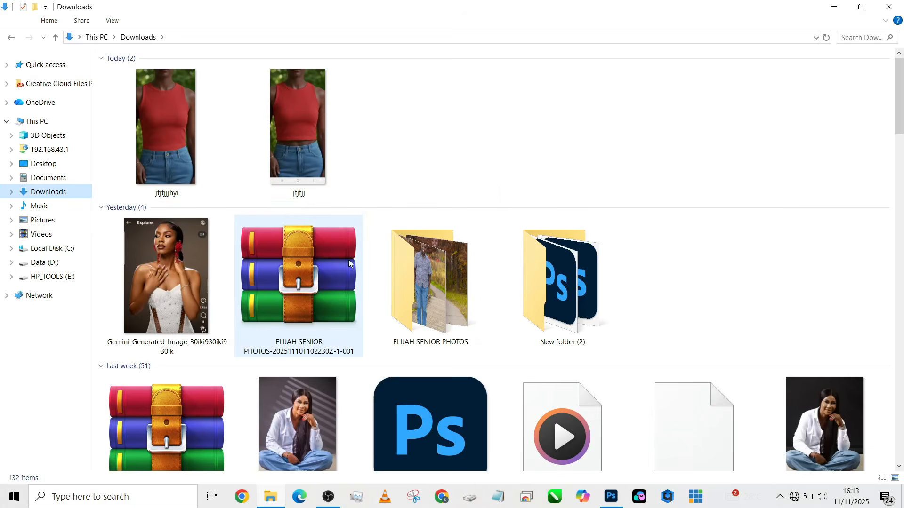
pyautogui.scroll(-10, 355, 268)
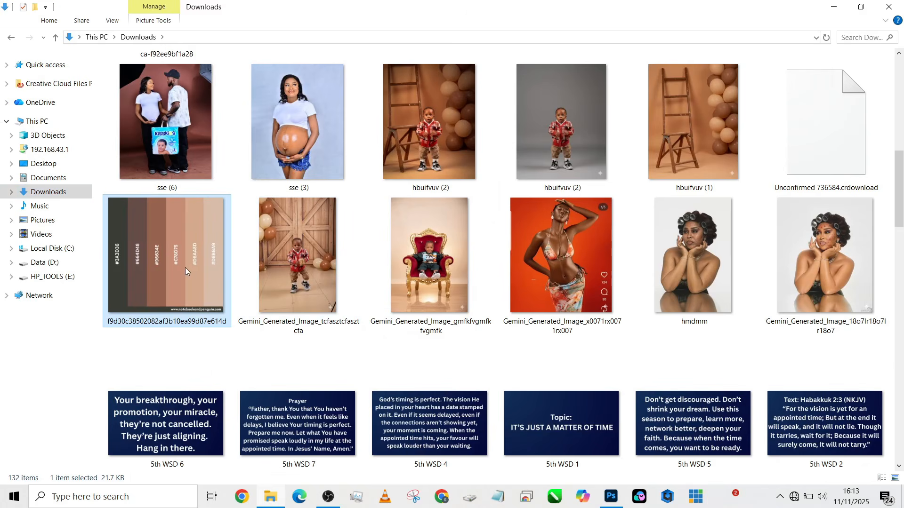
pyautogui.moveTo(185, 267); pyautogui.dragTo(448, 312)
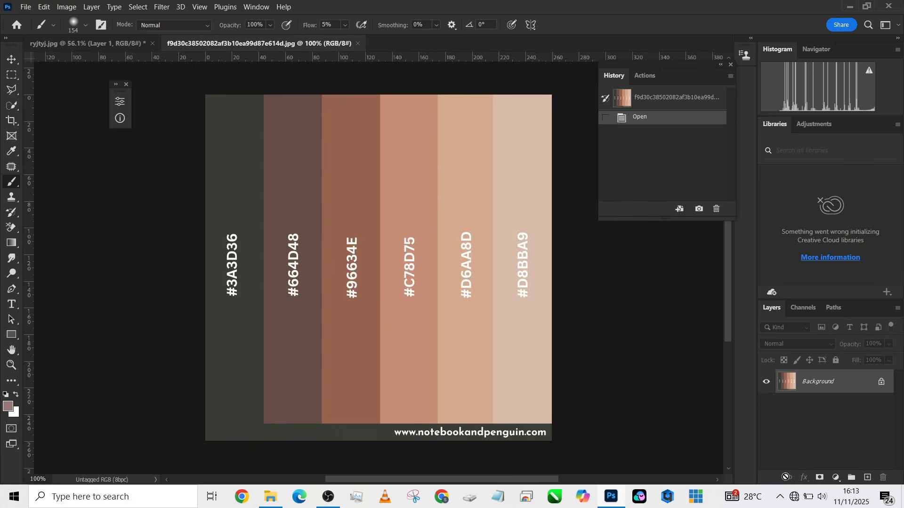
# Step: Add a hidden Solid Color fill layer over the palette and set its color to 96634e, sampled from the third stripe
pyautogui.click(836, 477)
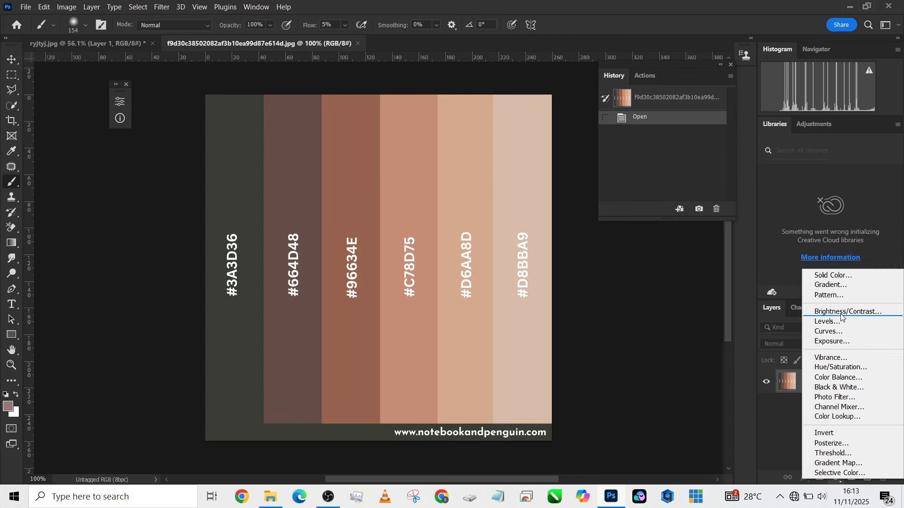
pyautogui.click(826, 276)
pyautogui.click(660, 150)
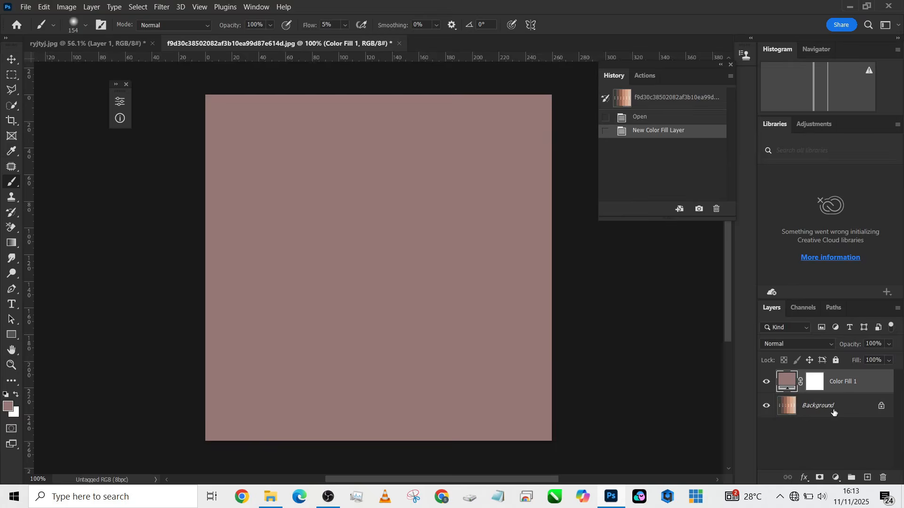
pyautogui.click(766, 383)
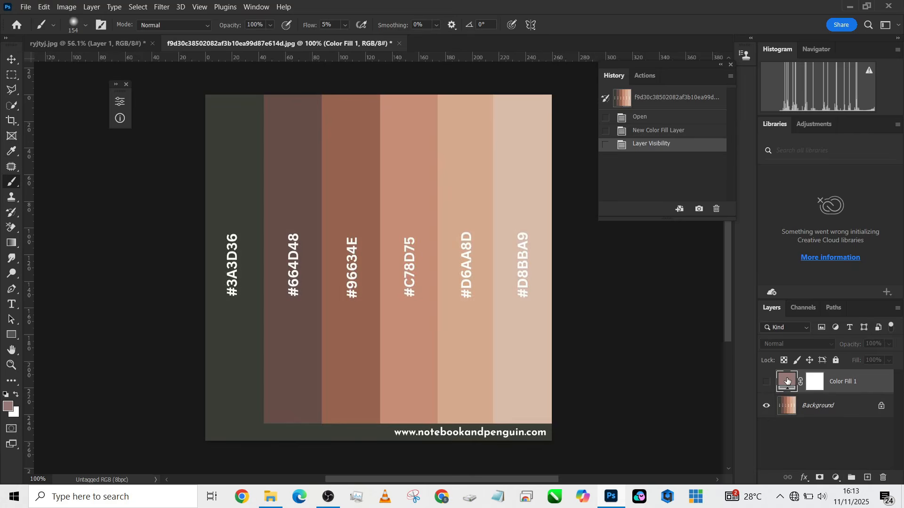
pyautogui.doubleClick(787, 382)
pyautogui.click(348, 325)
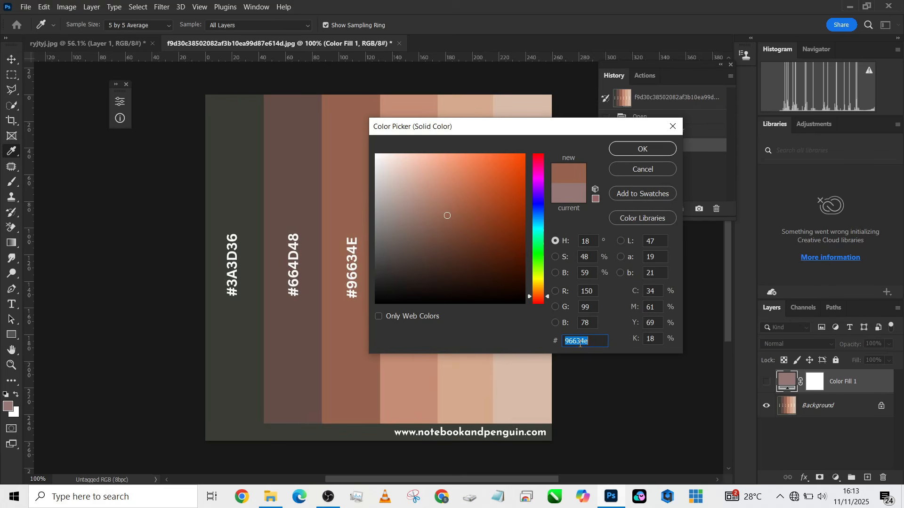
pyautogui.click(625, 149)
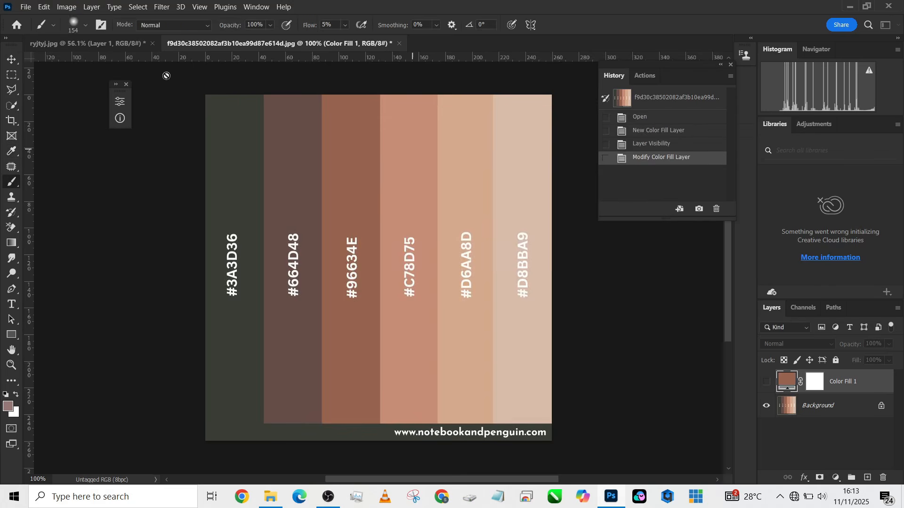
# Step: Return to the portrait document and add a Solid Color fill layer with the color 96634e above Layer 1
pyautogui.hotkey('ctrl', 'Tab')
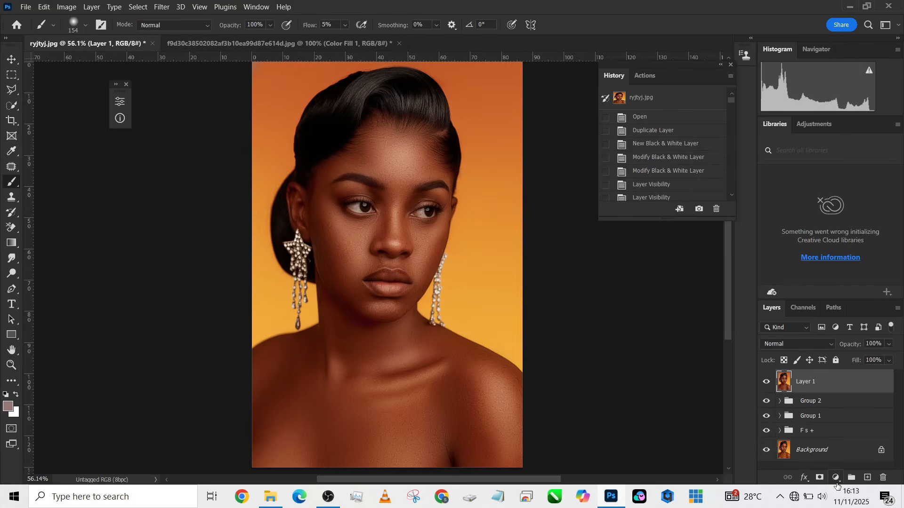
pyautogui.click(836, 479)
pyautogui.click(832, 274)
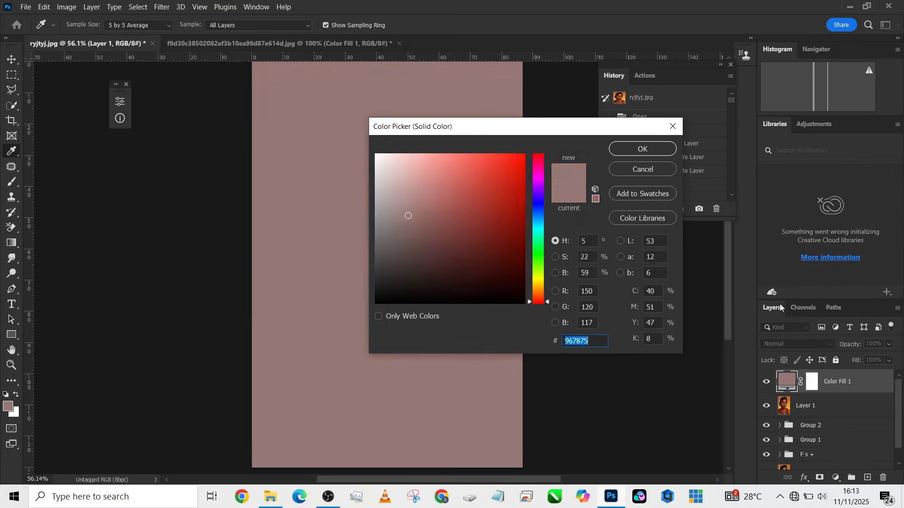
pyautogui.write('96634e')
pyautogui.click(631, 147)
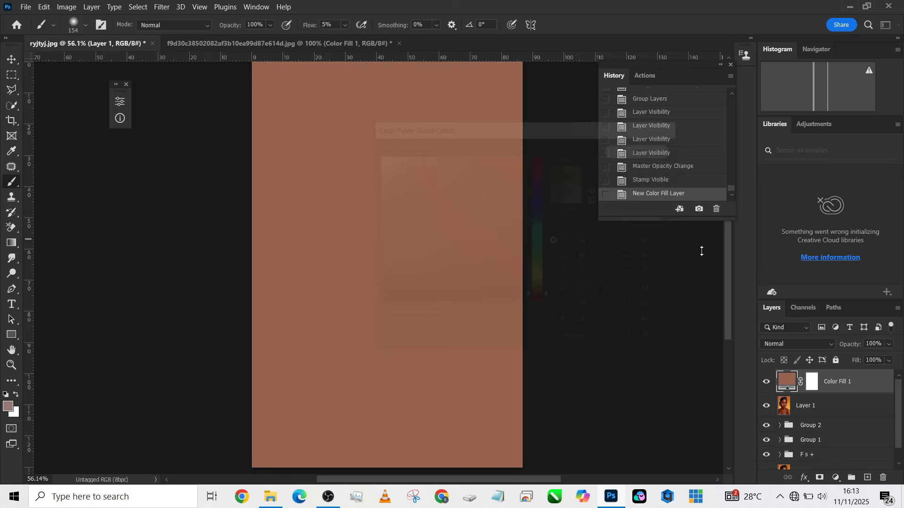
# Step: Set the Color Fill 1 layer's blend mode to Color and hide the layer
pyautogui.click(784, 344)
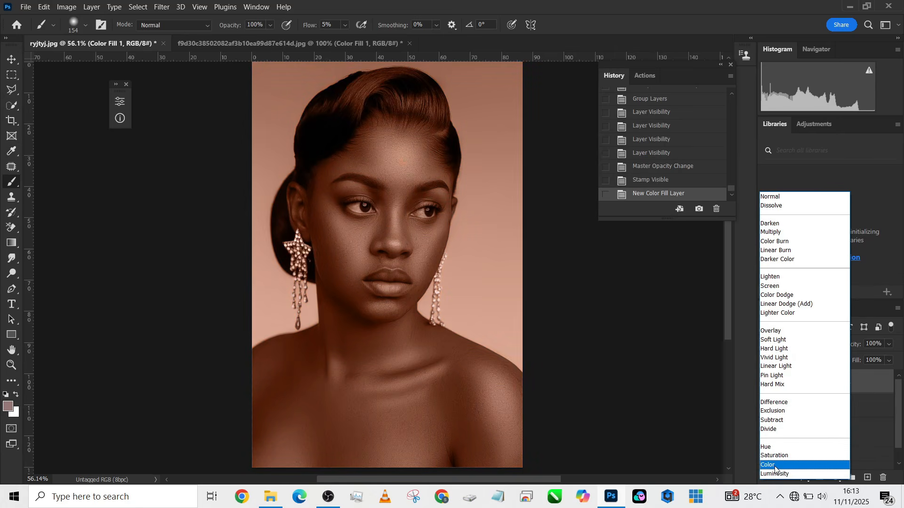
pyautogui.click(774, 465)
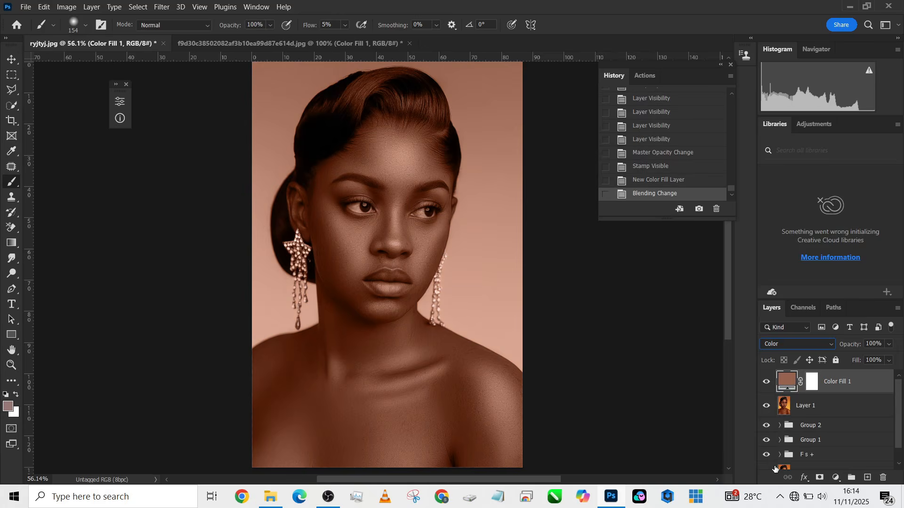
pyautogui.click(767, 382)
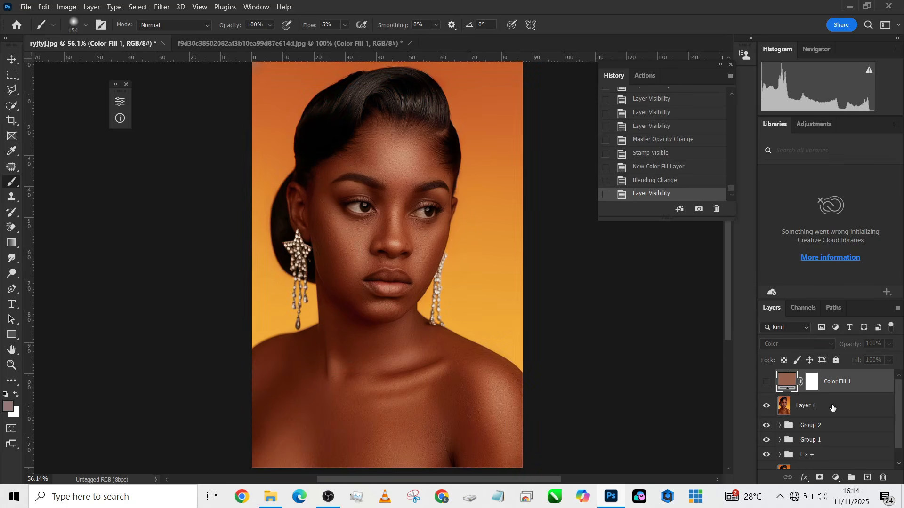
# Step: Duplicate Layer 1 and select the woman on the copy with Select Subject
pyautogui.click(846, 409)
pyautogui.hotkey('ctrl', 'j')
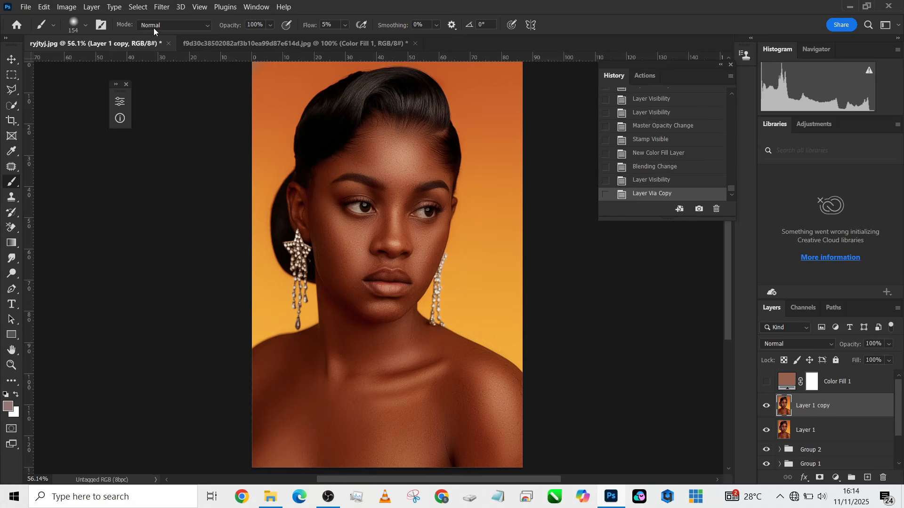
pyautogui.click(11, 105)
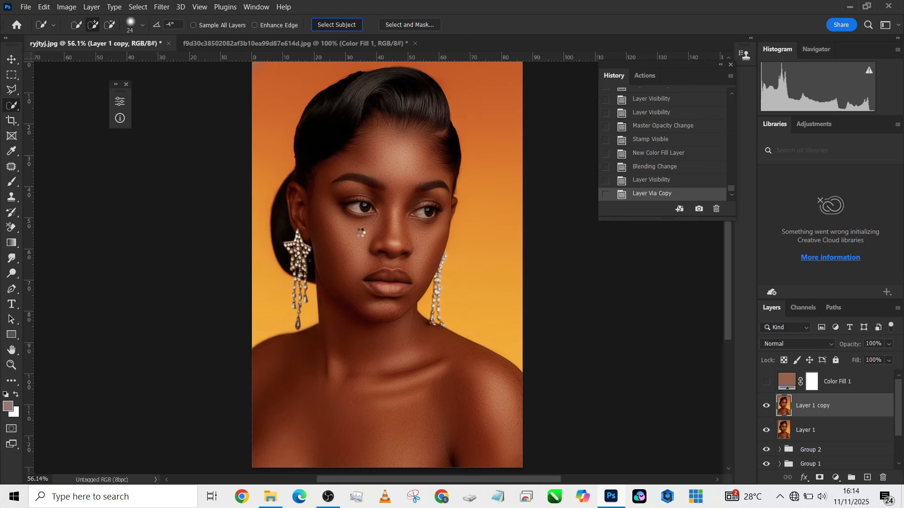
pyautogui.rightClick(362, 261)
pyautogui.click(385, 278)
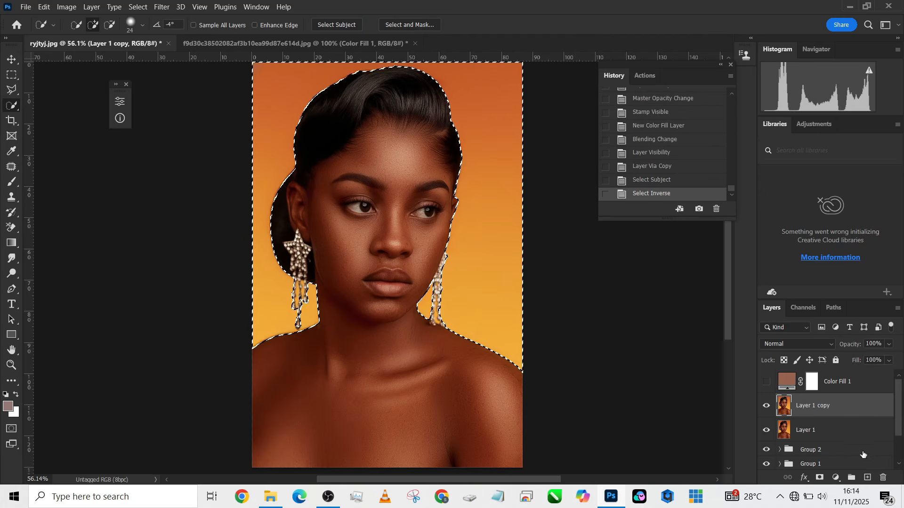
pyautogui.hotkey('ctrl', 'j')
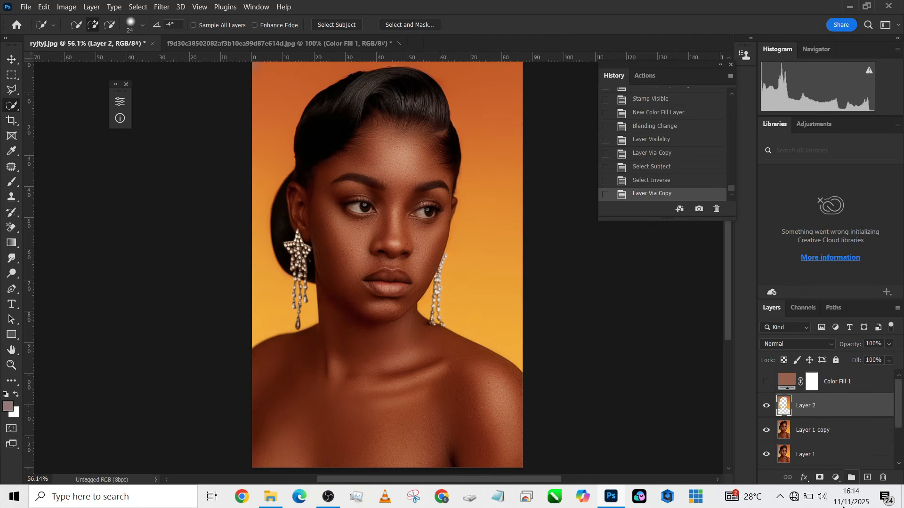
pyautogui.hotkey('ctrl', 'z')
pyautogui.hotkey('ctrl', 'z')
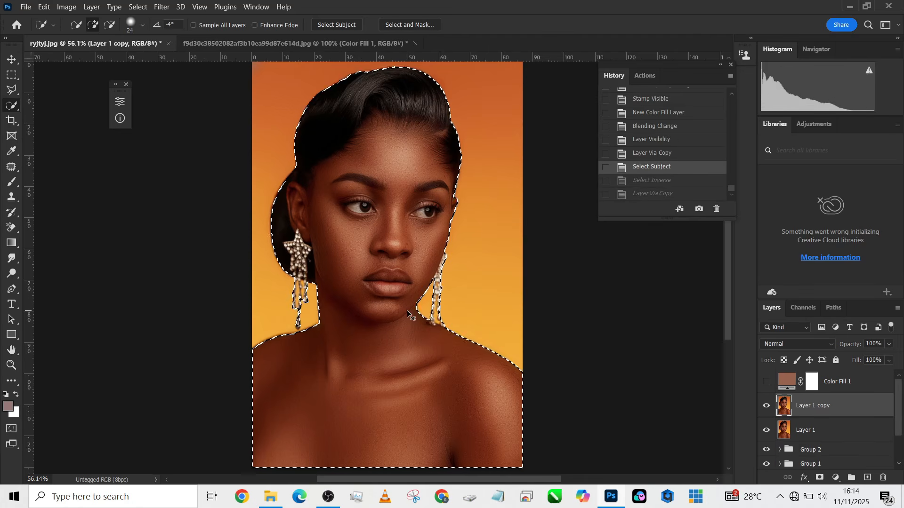
# Step: Copy the selected woman onto a new layer and add a layer mask to it
pyautogui.hotkey('ctrl', 'shift', 'z')
pyautogui.hotkey('ctrl', 'shift', 'z')
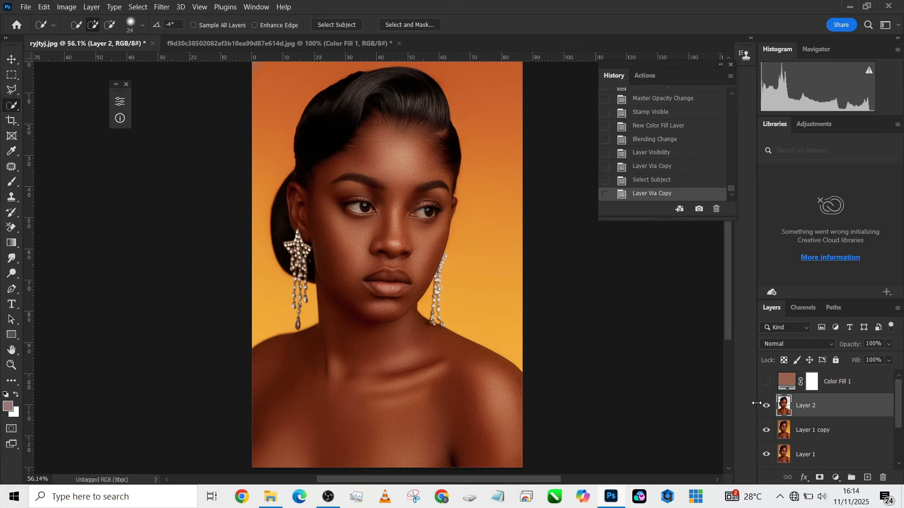
pyautogui.click(819, 476)
# Step: Limit the Layer 2 mask to the skin with Color Range, sampling tones across the face, forehead, neck and chest at Fuzziness 4
pyautogui.click(137, 7)
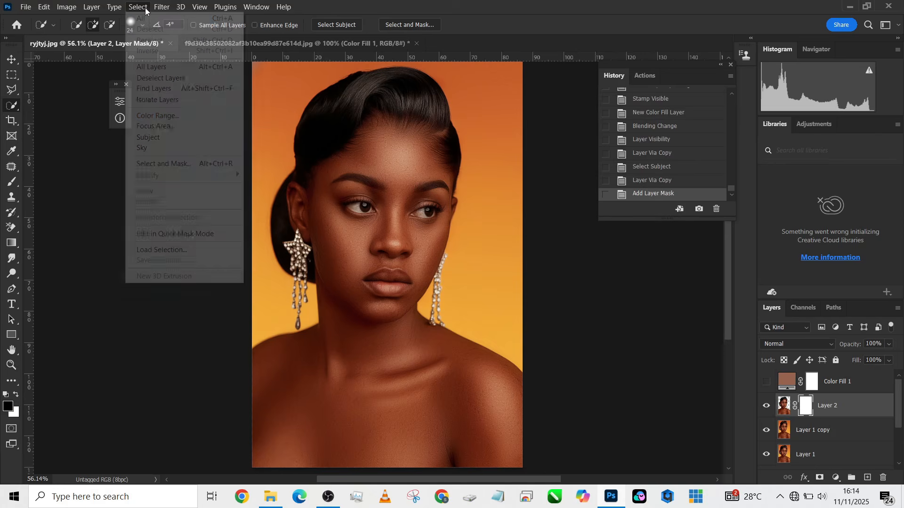
pyautogui.click(171, 116)
pyautogui.moveTo(449, 31); pyautogui.dragTo(675, 89)
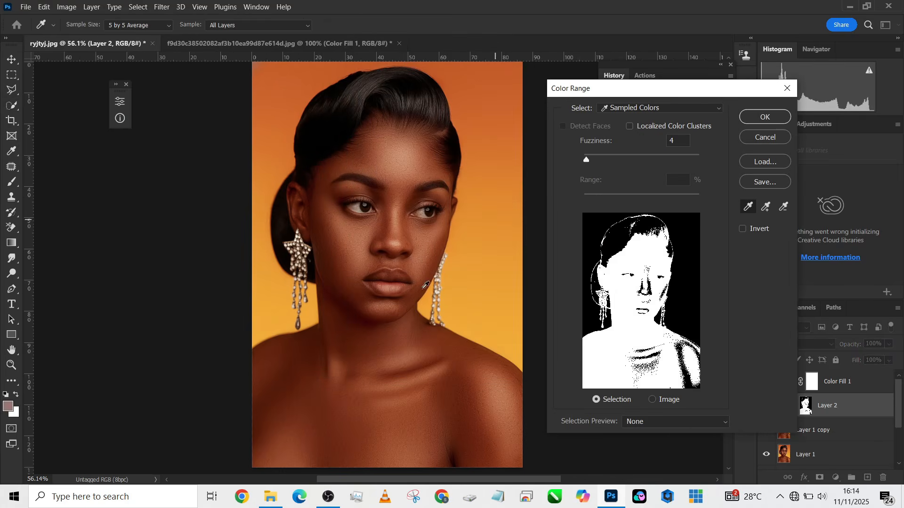
pyautogui.click(413, 384)
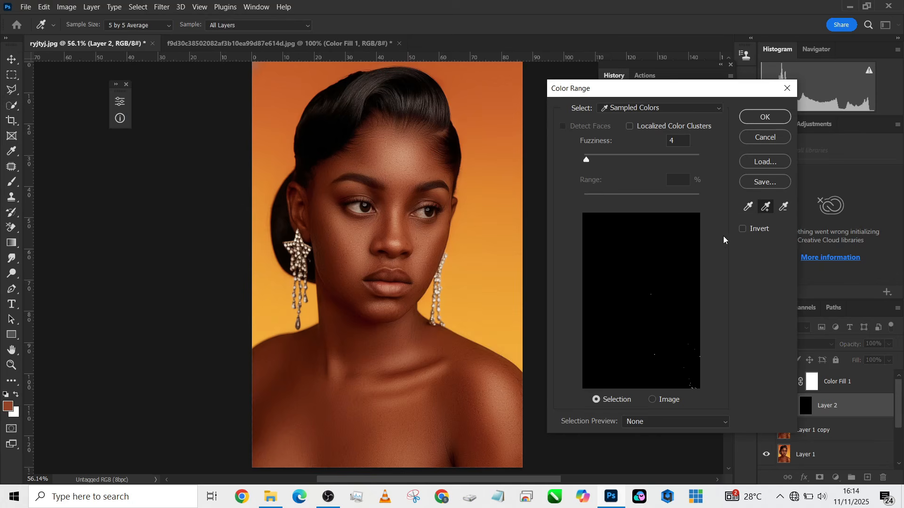
pyautogui.click(387, 229)
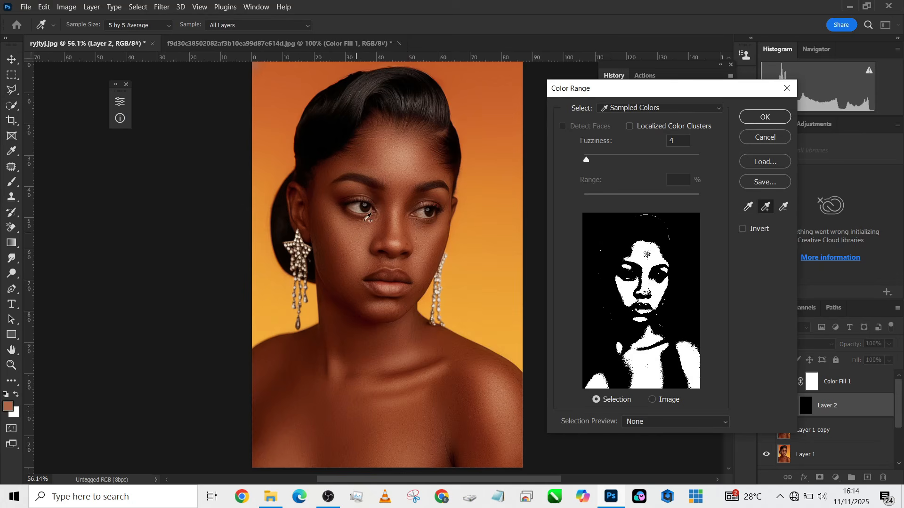
pyautogui.click(369, 141)
pyautogui.click(353, 337)
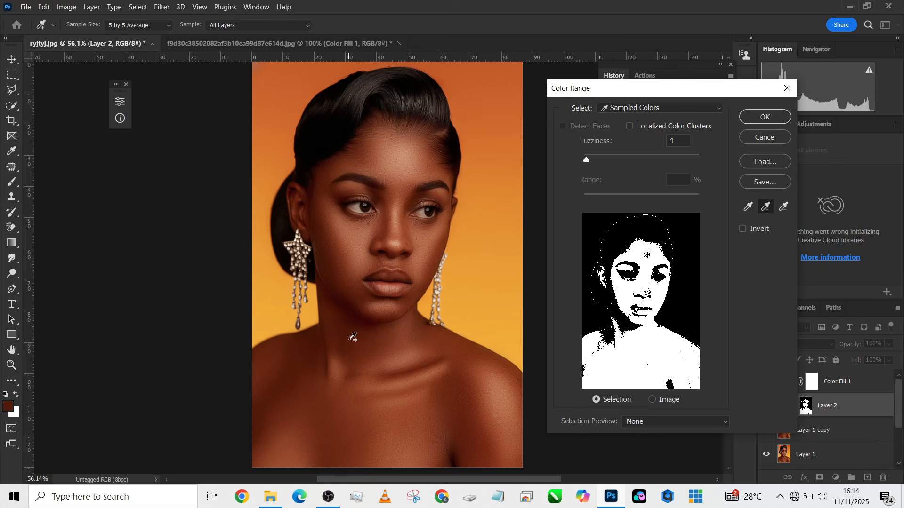
pyautogui.click(352, 322)
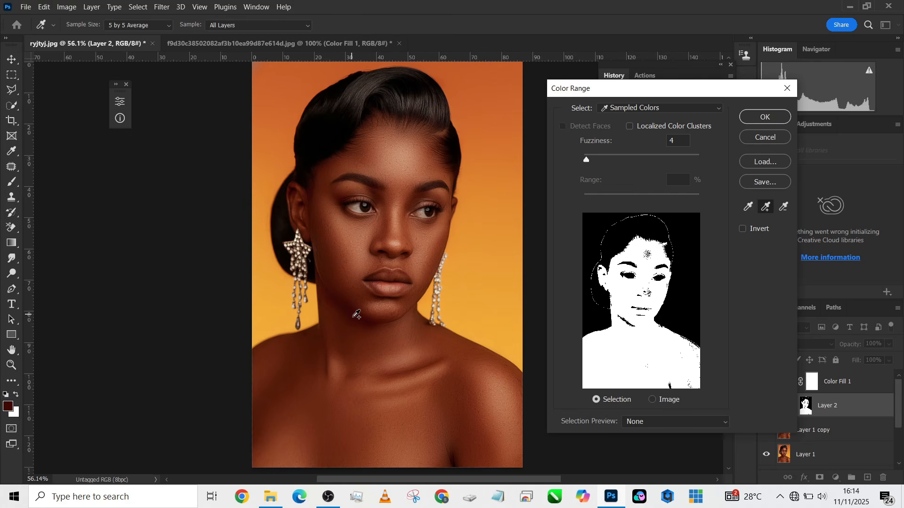
pyautogui.click(401, 166)
pyautogui.click(384, 341)
pyautogui.click(396, 378)
pyautogui.click(375, 413)
pyautogui.click(754, 122)
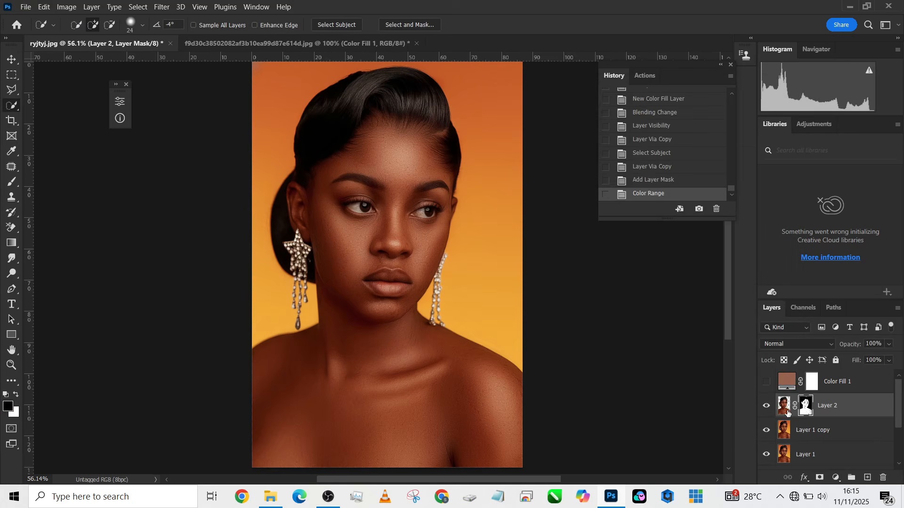
# Step: Replace the Color Fill 1 mask with the skin mask from Layer 2 and delete Layer 2
pyautogui.moveTo(809, 406); pyautogui.dragTo(811, 381)
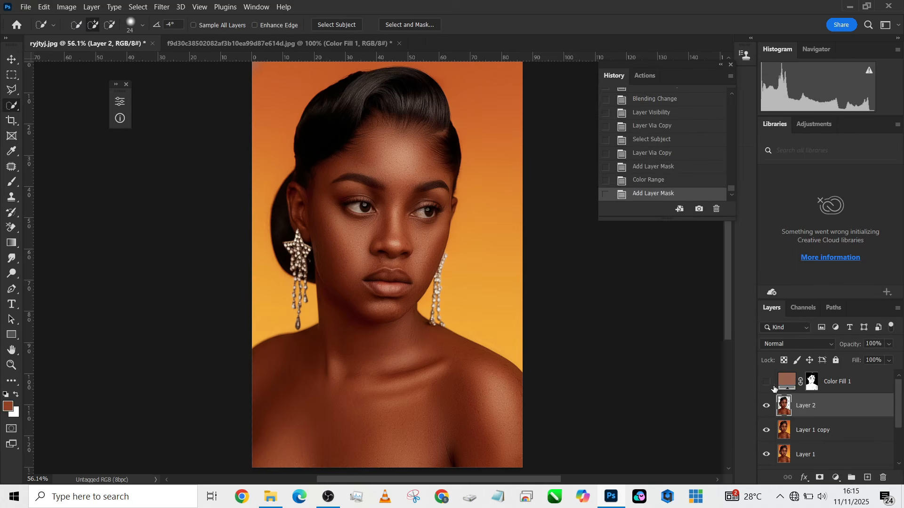
pyautogui.moveTo(862, 407); pyautogui.dragTo(883, 478)
# Step: Make the Color Fill 1 layer visible and set the fill of Layer 1 copy to 49%
pyautogui.click(768, 384)
pyautogui.click(767, 383)
pyautogui.click(767, 384)
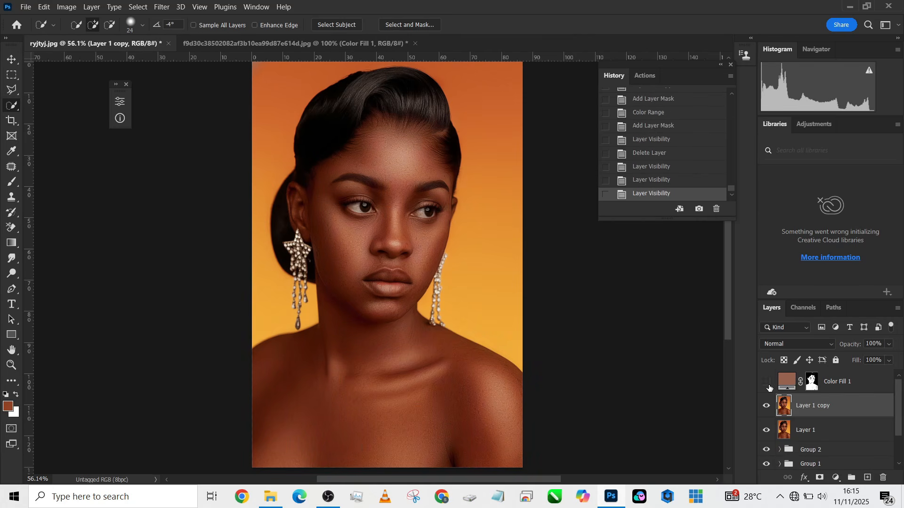
pyautogui.click(767, 384)
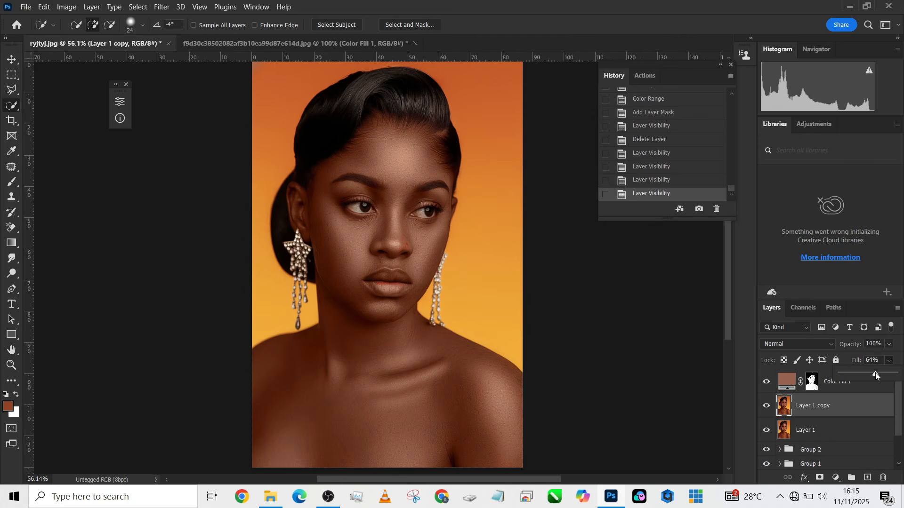
pyautogui.moveTo(869, 374); pyautogui.dragTo(867, 375)
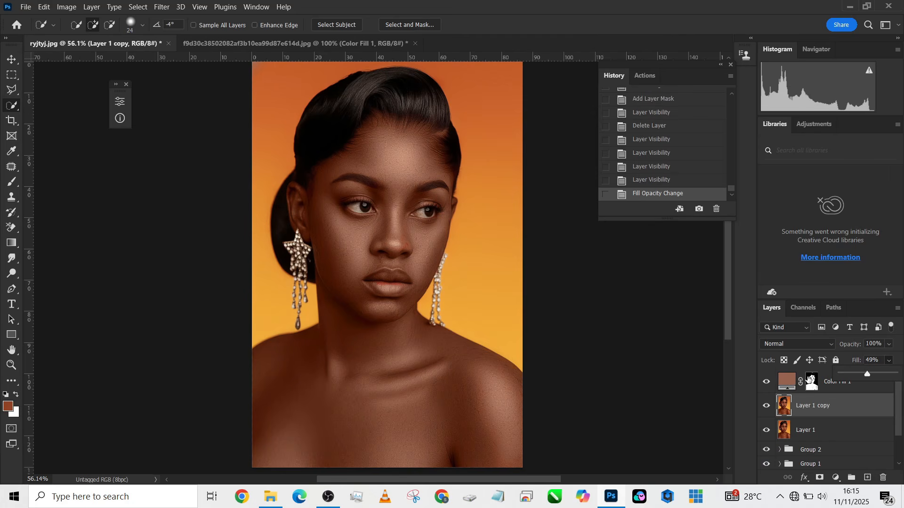
# Step: Paint white at 100% flow on the Color Fill 1 mask over the uncovered skin on the nose and cheeks
pyautogui.click(812, 381)
pyautogui.press('b')
pyautogui.scroll(5, 419, 220)
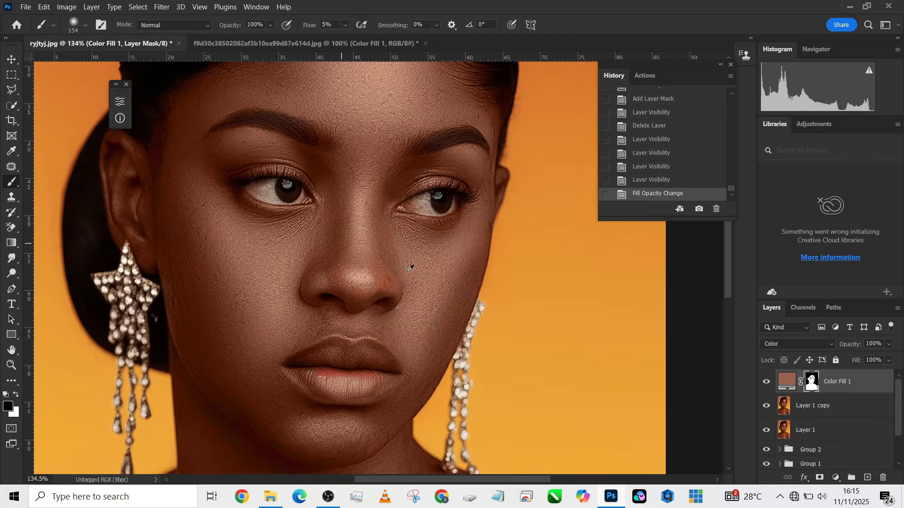
pyautogui.moveTo(391, 267); pyautogui.dragTo(372, 290)
pyautogui.press('x')
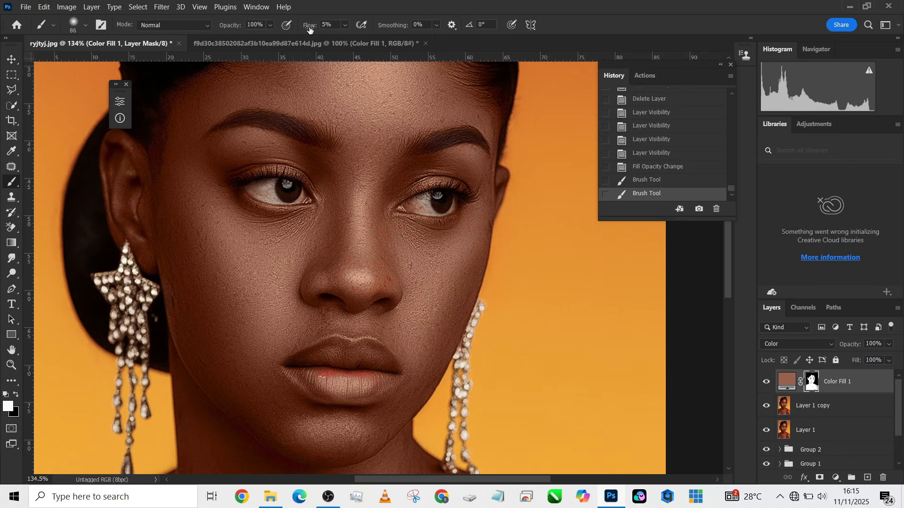
pyautogui.moveTo(309, 27); pyautogui.dragTo(520, 119)
pyautogui.moveTo(373, 277); pyautogui.dragTo(311, 299)
# Step: Paint the lips out of the Color Fill 1 mask and touch up the mask on the skin around them
pyautogui.scroll(-1, 346, 355)
pyautogui.scroll(3, 351, 354)
pyautogui.moveTo(351, 358)
pyautogui.mouseDown()
pyautogui.moveTo(304, 363)
pyautogui.moveTo(377, 372)
pyautogui.mouseUp()
pyautogui.press('x')
pyautogui.moveTo(384, 365); pyautogui.dragTo(357, 339)
pyautogui.scroll(-1, 354, 301)
pyautogui.scroll(-2, 354, 301)
pyautogui.scroll(-8, 333, 292)
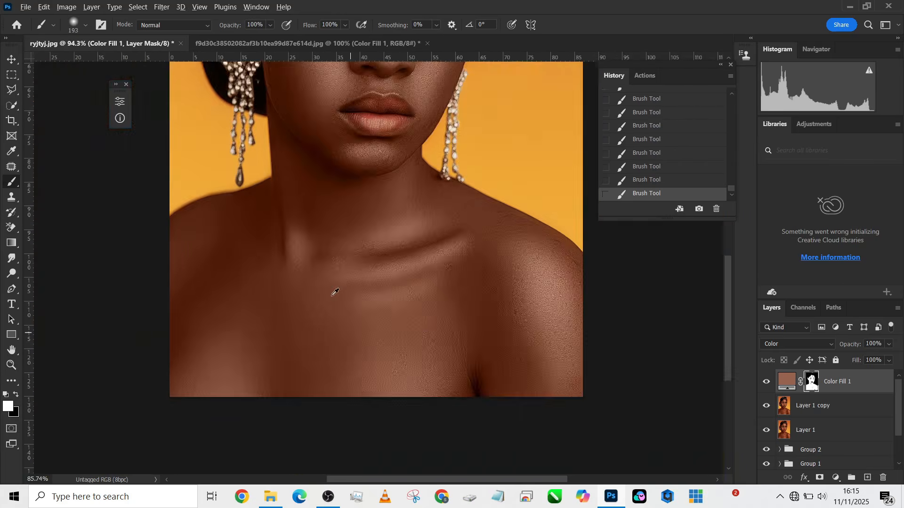
pyautogui.moveTo(351, 232); pyautogui.dragTo(340, 302)
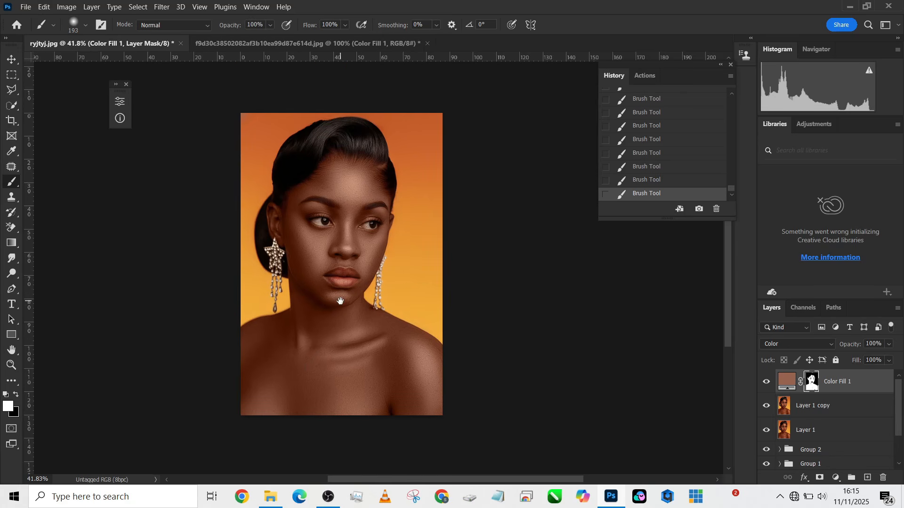
# Step: Set the Color Fill 1 layer's fill to 43% and compare the portrait with and without it
pyautogui.click(890, 361)
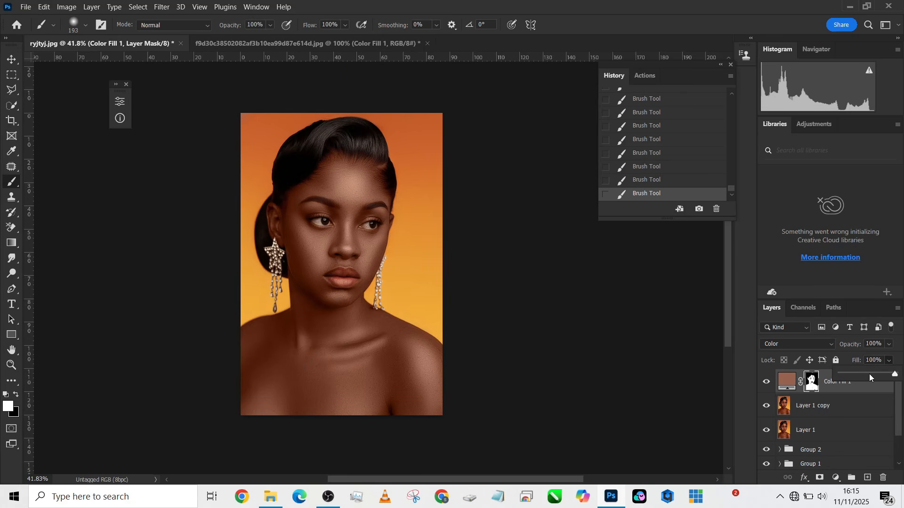
pyautogui.moveTo(868, 376); pyautogui.dragTo(864, 375)
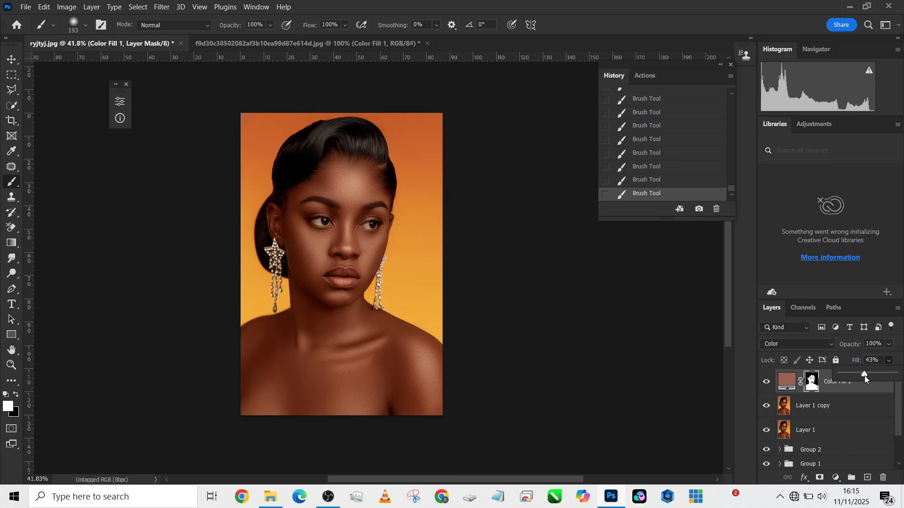
pyautogui.click(767, 381)
pyautogui.click(767, 383)
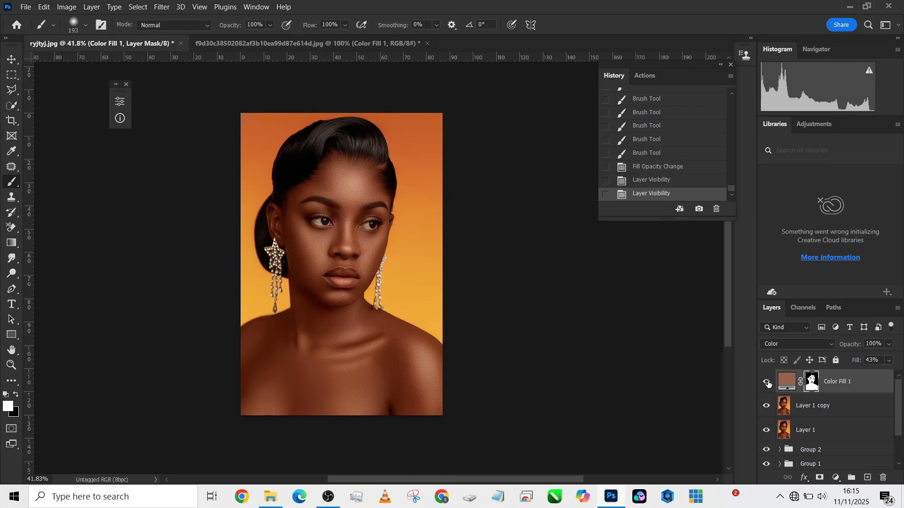
# Step: Duplicate the Color Fill 1 layer and set the copy's blend mode to Soft Light
pyautogui.hotkey('ctrl', 'j')
pyautogui.click(779, 344)
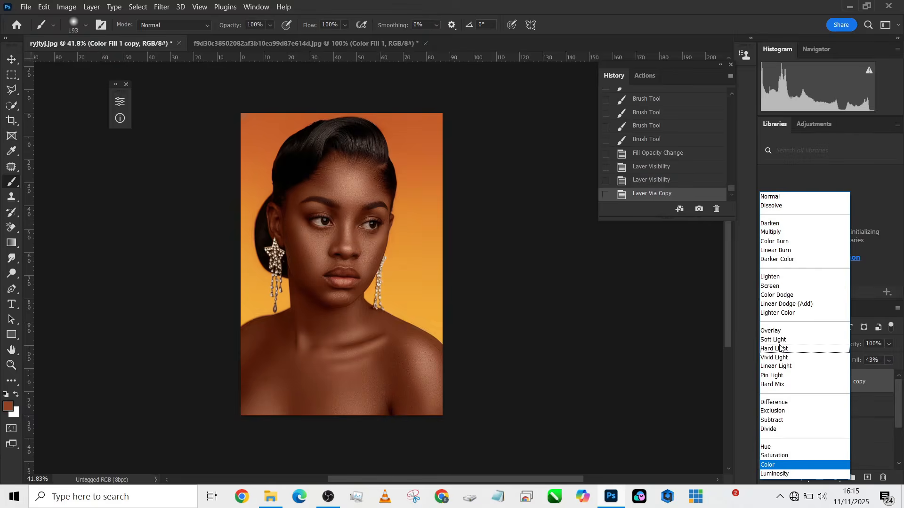
pyautogui.click(779, 347)
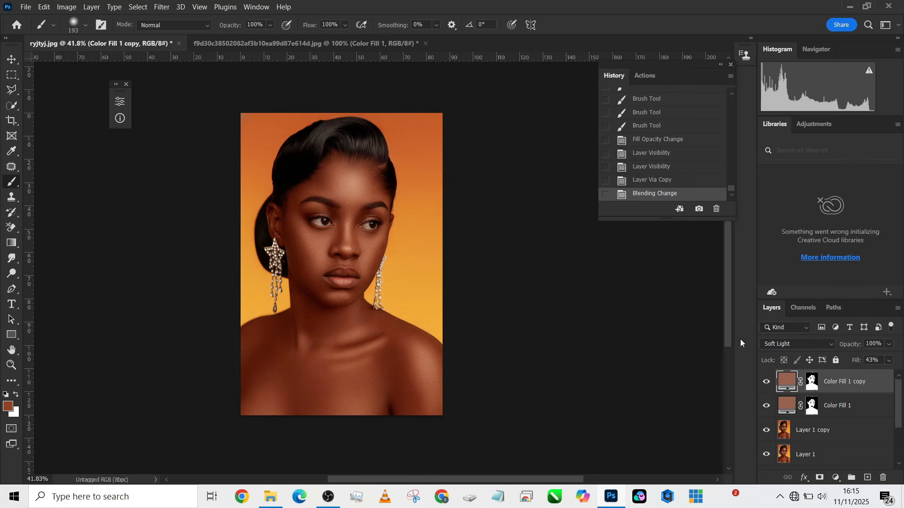
pyautogui.scroll(3, 380, 359)
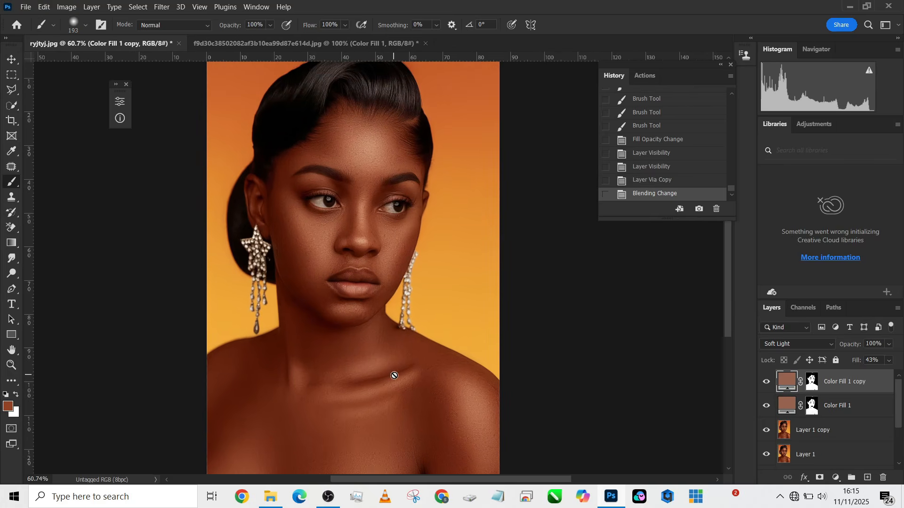
# Step: Set the Color Fill 1 copy layer's opacity to 77% and compare the portrait with and without it
pyautogui.click(890, 347)
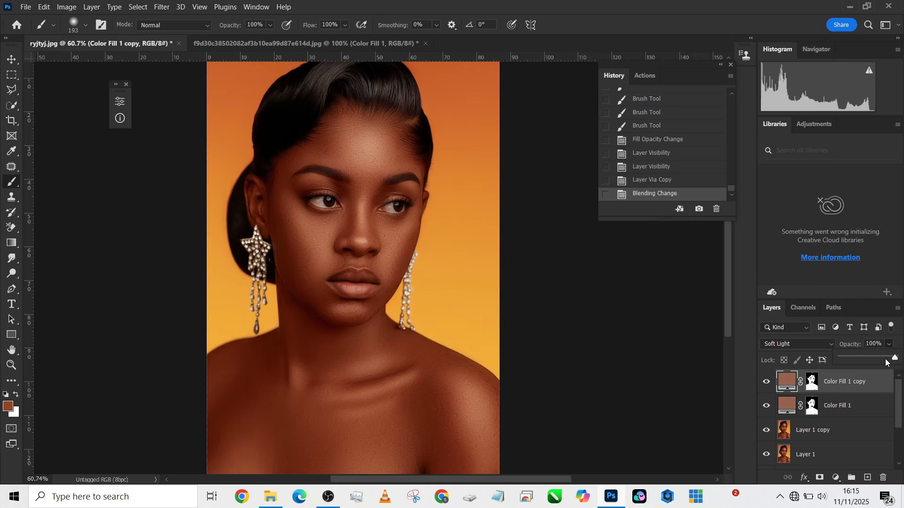
pyautogui.moveTo(885, 360); pyautogui.dragTo(882, 360)
pyautogui.scroll(-1, 369, 324)
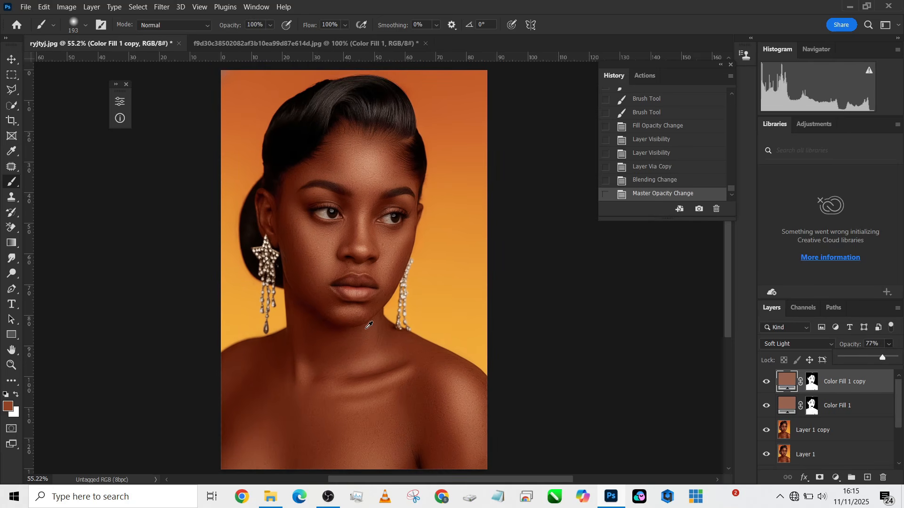
pyautogui.click(766, 382)
pyautogui.click(765, 382)
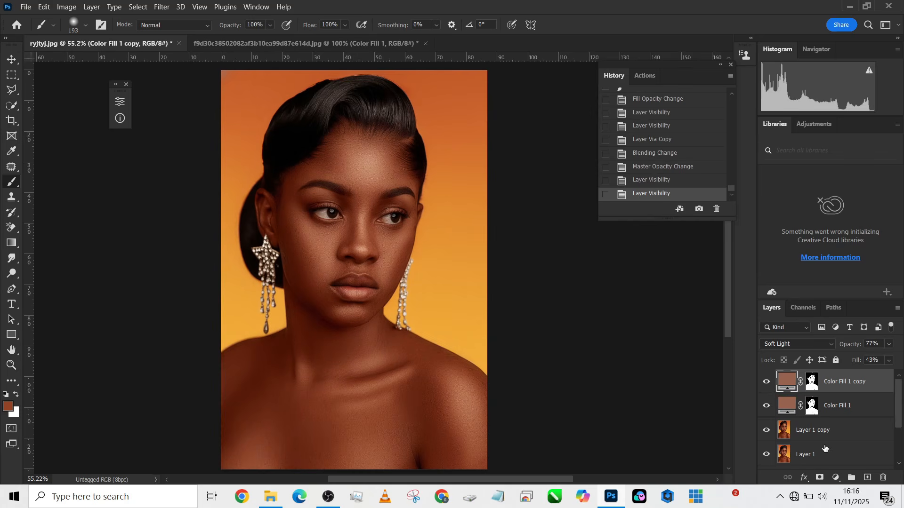
# Step: Add a Curves layer with slightly deepened blacks and a midtone point at input 115, output 120, and set its blend mode to Luminosity
pyautogui.click(835, 477)
pyautogui.click(841, 328)
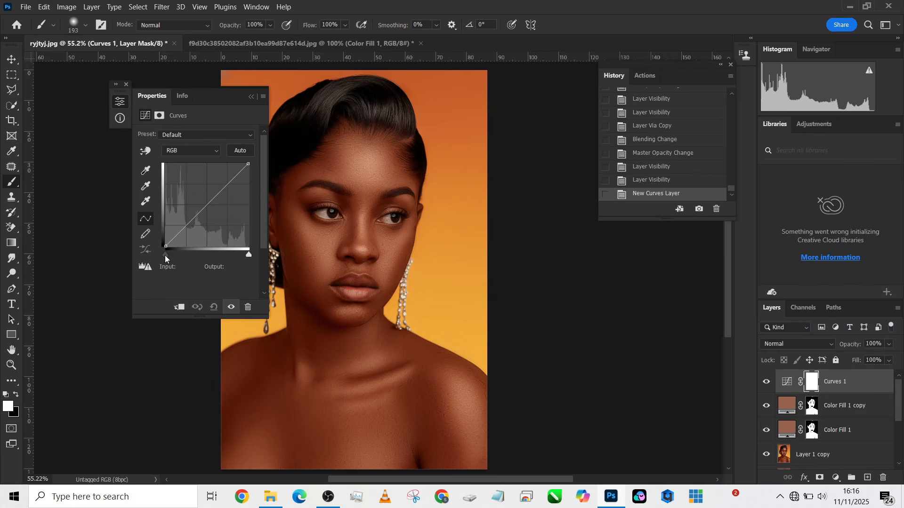
pyautogui.moveTo(165, 255); pyautogui.dragTo(168, 255)
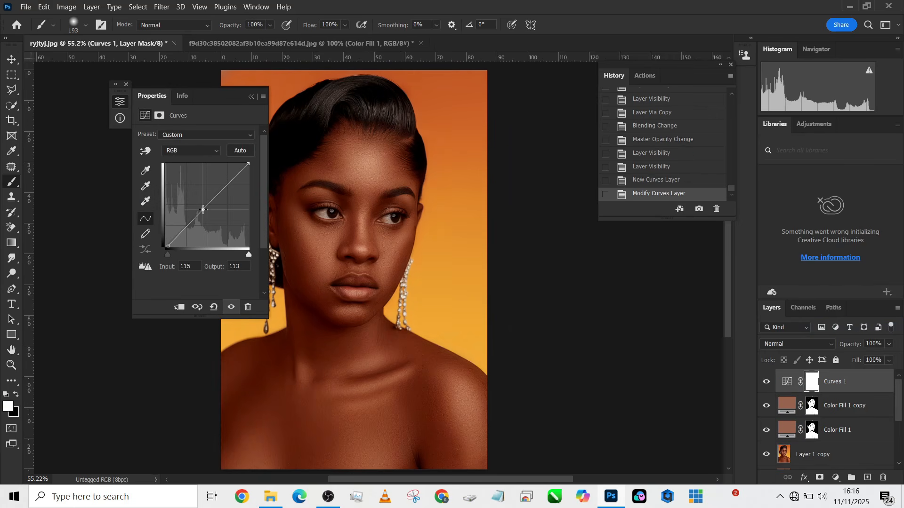
pyautogui.moveTo(203, 210); pyautogui.dragTo(203, 207)
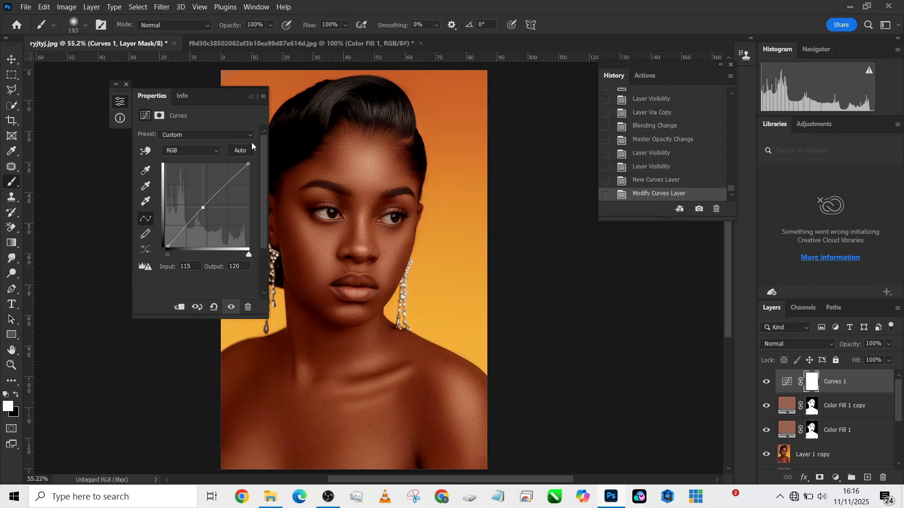
pyautogui.click(252, 96)
pyautogui.click(807, 346)
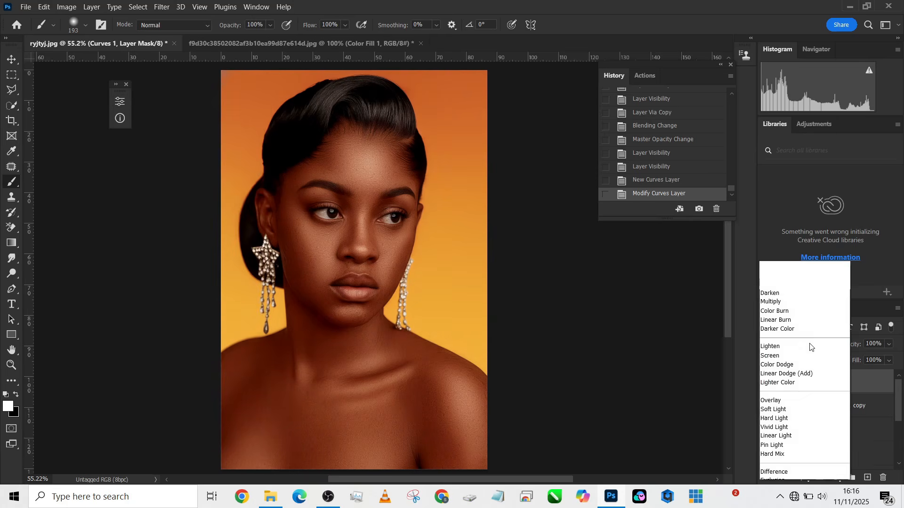
pyautogui.click(775, 472)
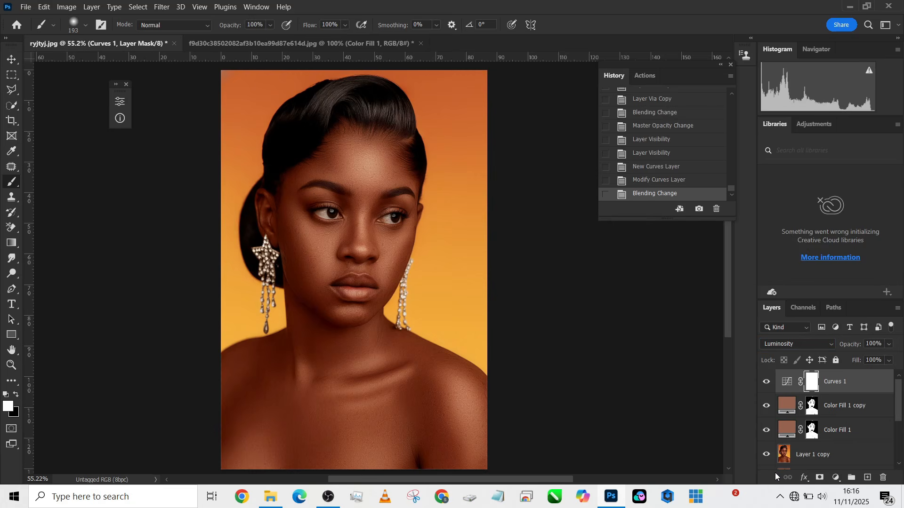
# Step: Add a second Curves layer that strongly brightens the image with a point at input 90, output 169
pyautogui.click(839, 477)
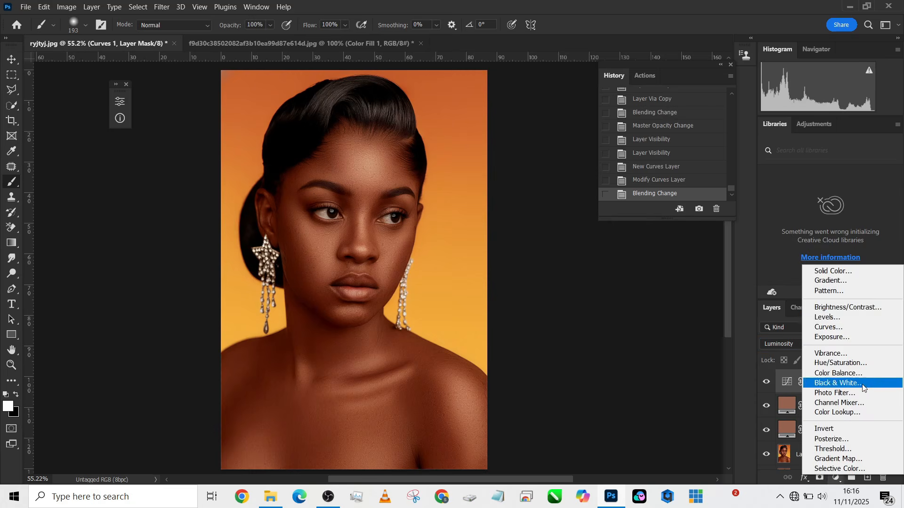
pyautogui.click(827, 326)
pyautogui.moveTo(198, 211); pyautogui.dragTo(195, 191)
pyautogui.hotkey('ctrl', 'i')
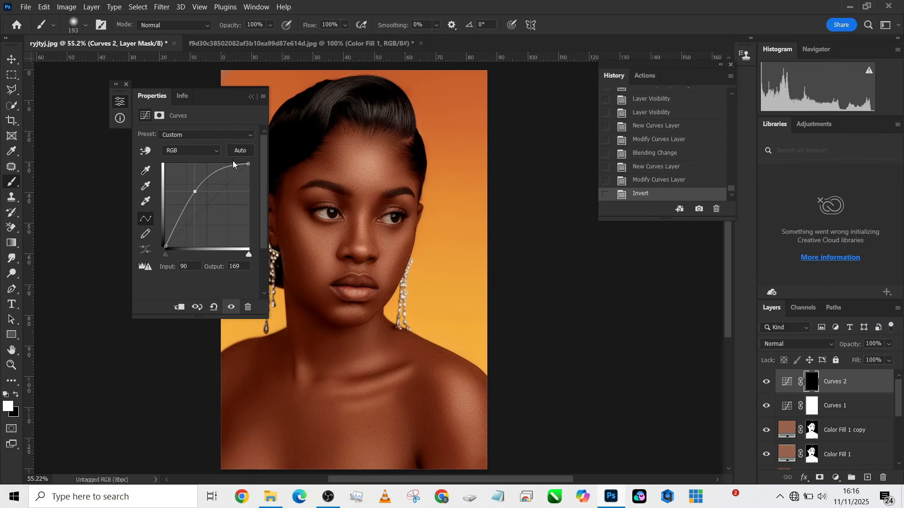
pyautogui.click(250, 97)
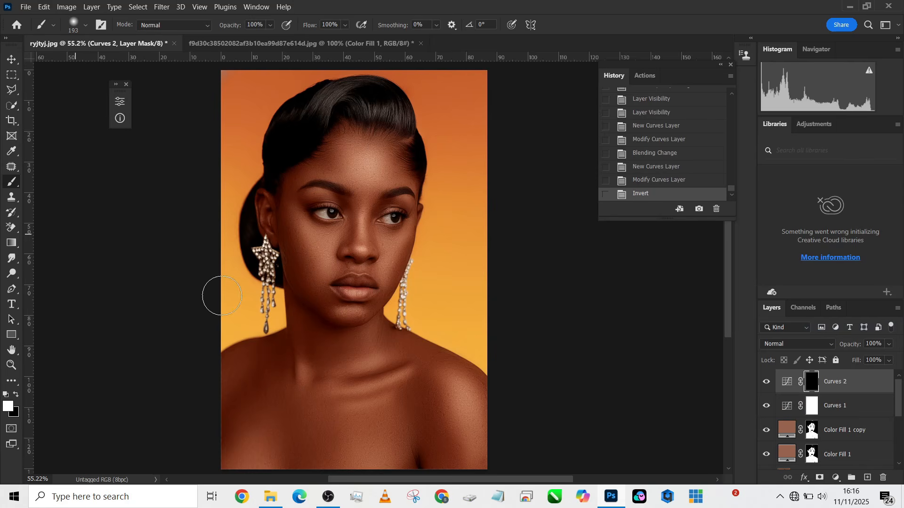
pyautogui.moveTo(329, 366); pyautogui.dragTo(310, 366)
pyautogui.hotkey('ctrl', 'z')
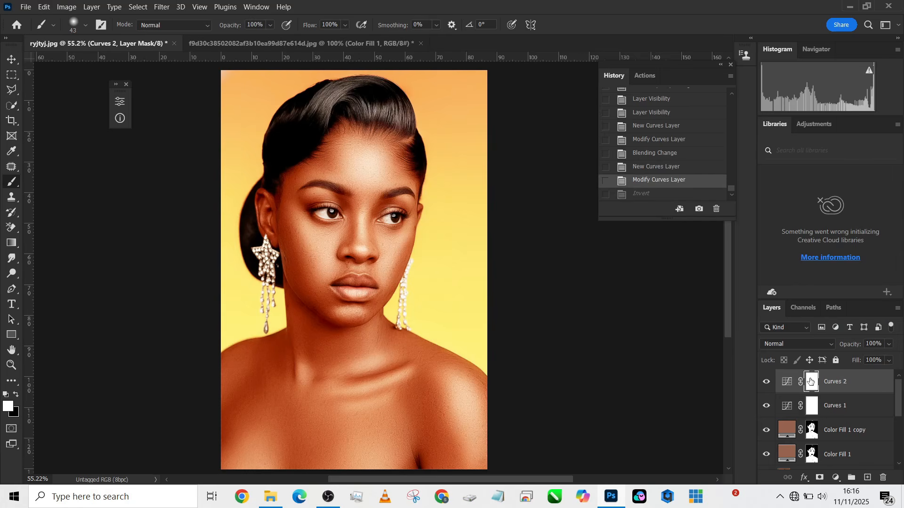
# Step: Limit the Curves 2 layer to highlights by splitting Blend If's underlying black slider to 126 / 204, and compare the effect
pyautogui.doubleClick(875, 383)
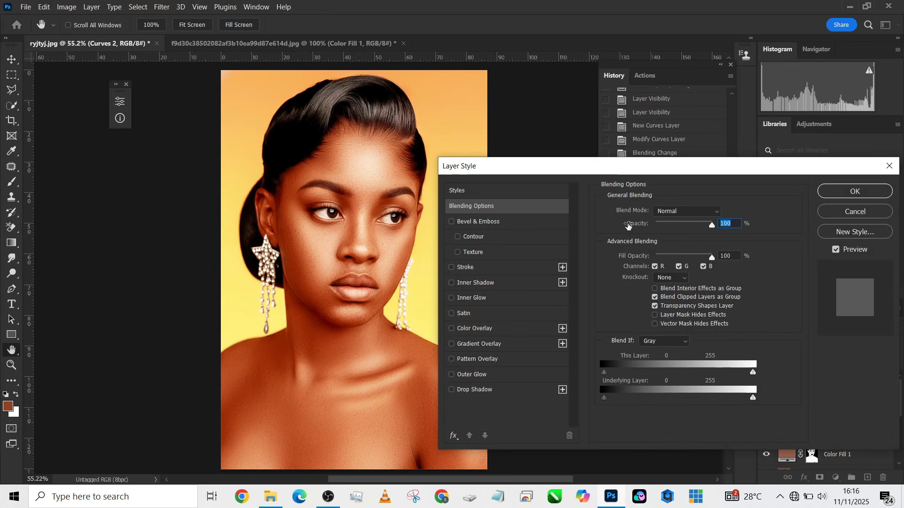
pyautogui.moveTo(584, 167); pyautogui.dragTo(678, 126)
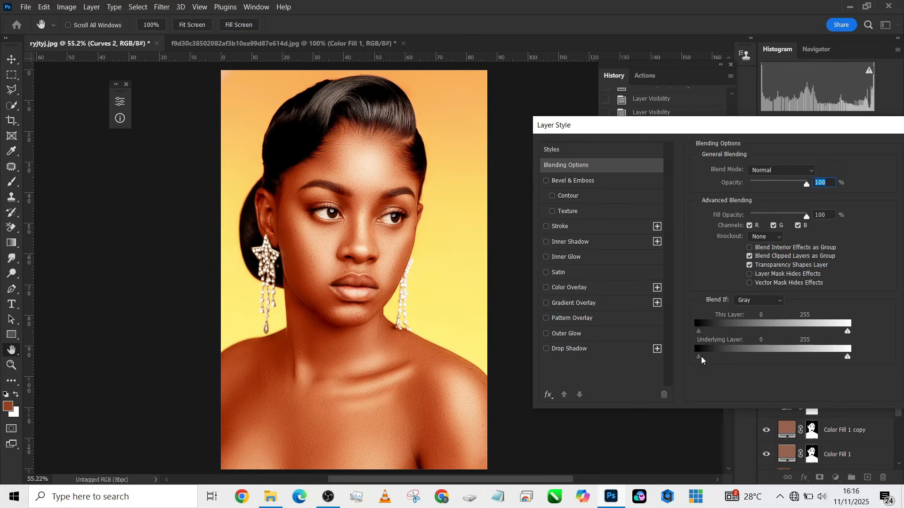
pyautogui.moveTo(702, 358); pyautogui.dragTo(767, 366)
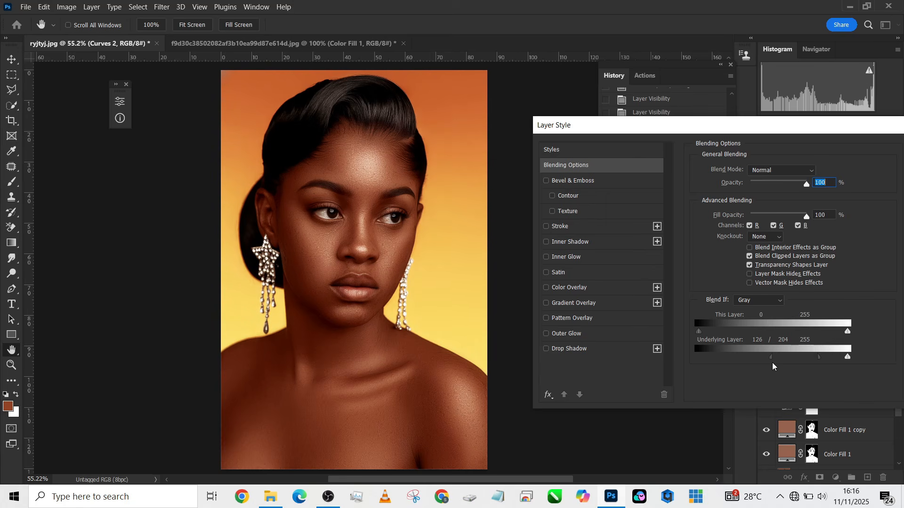
pyautogui.moveTo(720, 129); pyautogui.dragTo(637, 144)
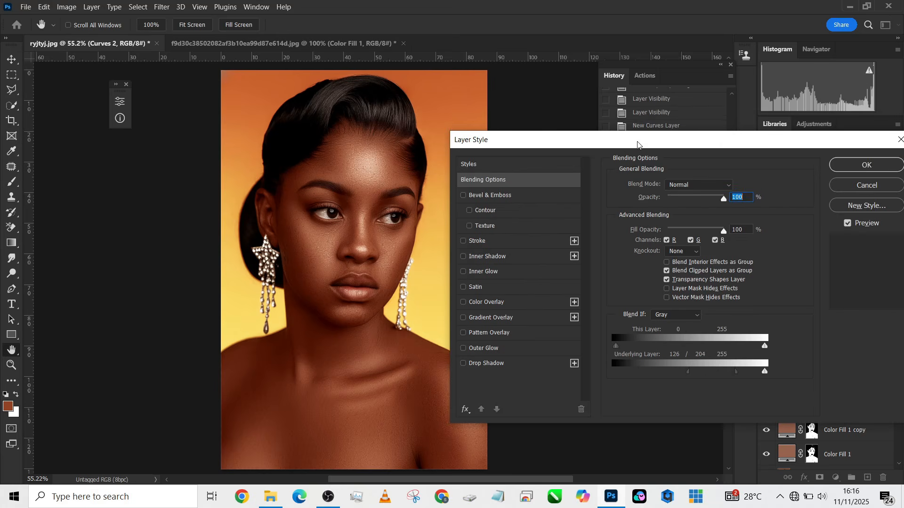
pyautogui.click(869, 165)
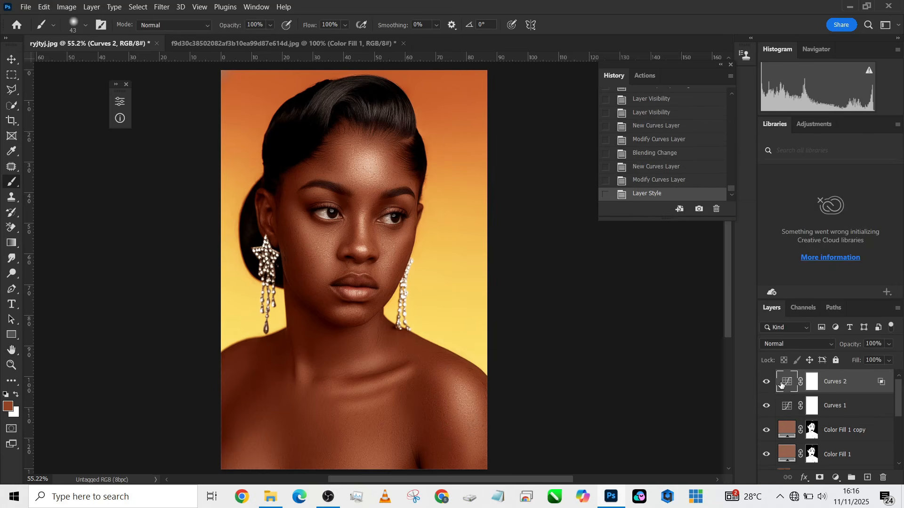
pyautogui.click(765, 382)
pyautogui.click(766, 382)
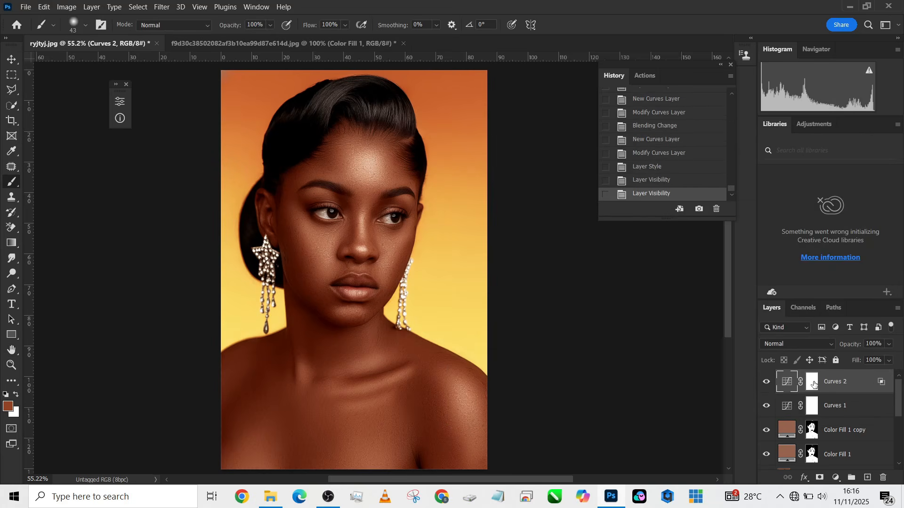
# Step: Paint black on the Curves 2 mask with a large soft brush to hide the brightening from the background around the woman
pyautogui.click(813, 382)
pyautogui.moveTo(477, 193)
pyautogui.mouseDown()
pyautogui.moveTo(499, 193)
pyautogui.moveTo(487, 203)
pyautogui.mouseUp()
pyautogui.press('x')
pyautogui.moveTo(453, 139)
pyautogui.mouseDown()
pyautogui.moveTo(441, 278)
pyautogui.moveTo(422, 302)
pyautogui.moveTo(504, 337)
pyautogui.moveTo(471, 217)
pyautogui.moveTo(424, 306)
pyautogui.moveTo(498, 141)
pyautogui.moveTo(410, 91)
pyautogui.mouseUp()
pyautogui.moveTo(337, 95)
pyautogui.mouseDown()
pyautogui.moveTo(242, 91)
pyautogui.moveTo(223, 177)
pyautogui.moveTo(223, 288)
pyautogui.moveTo(258, 304)
pyautogui.moveTo(216, 319)
pyautogui.moveTo(261, 305)
pyautogui.moveTo(202, 323)
pyautogui.mouseUp()
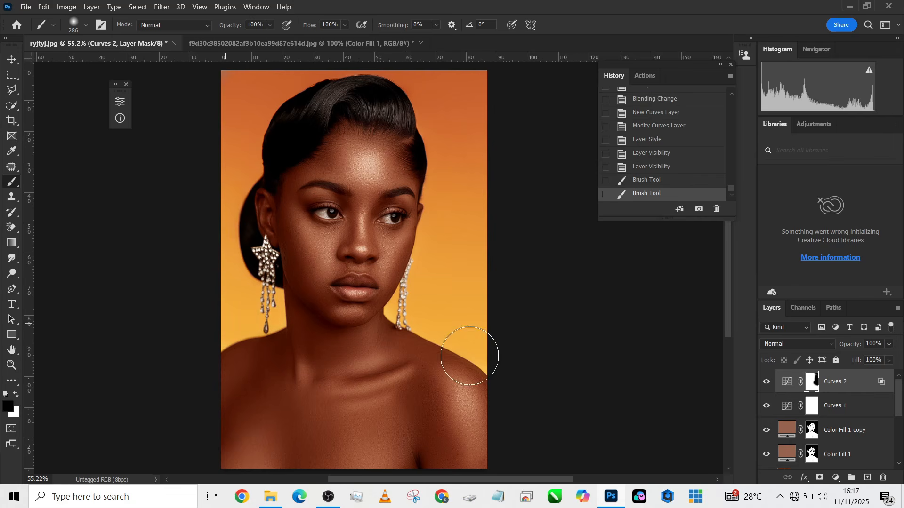
pyautogui.moveTo(411, 313)
pyautogui.mouseDown()
pyautogui.moveTo(478, 329)
pyautogui.moveTo(514, 369)
pyautogui.mouseUp()
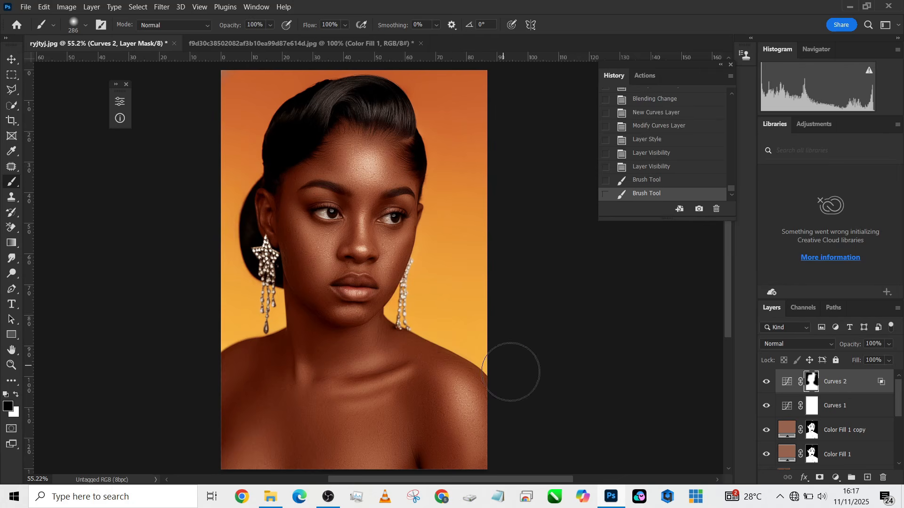
# Step: Compare the portrait with and without Curves 2 and set the layer's opacity to 87%
pyautogui.click(765, 383)
pyautogui.click(765, 383)
pyautogui.click(765, 383)
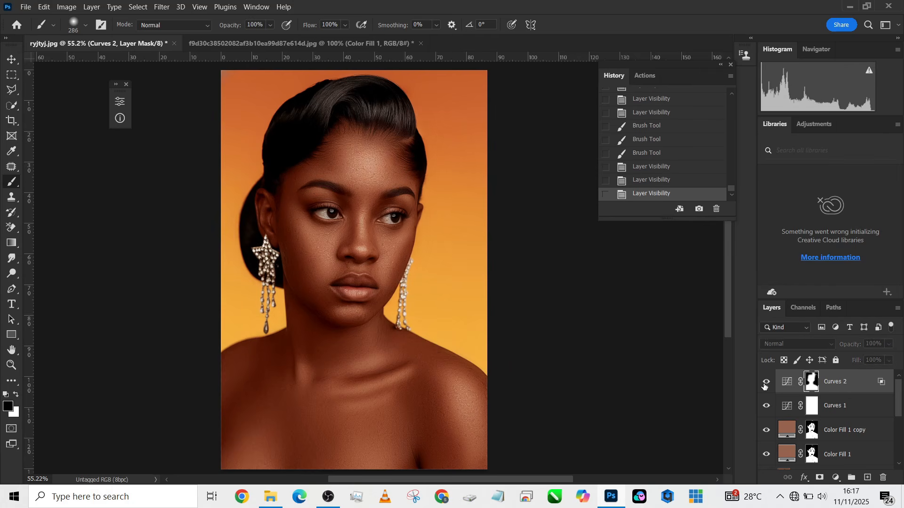
pyautogui.click(766, 383)
pyautogui.click(765, 383)
pyautogui.click(765, 383)
pyautogui.click(765, 383)
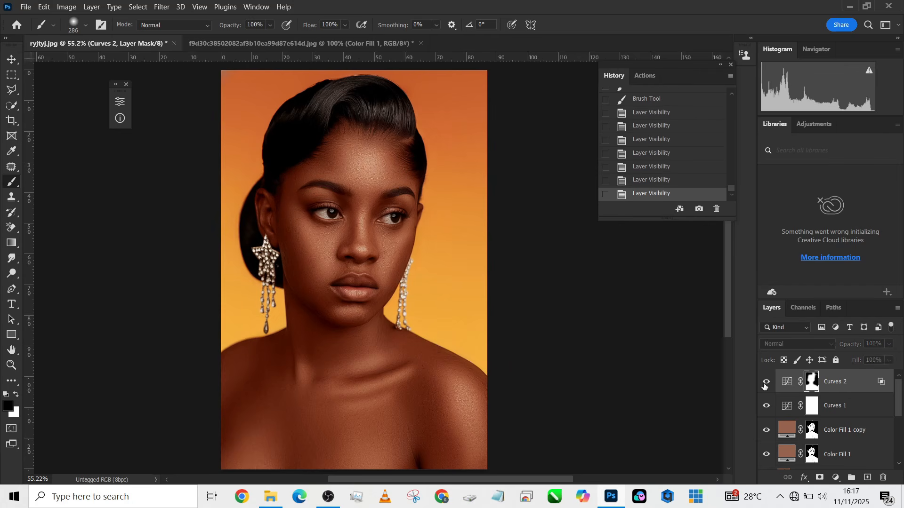
pyautogui.click(765, 383)
pyautogui.click(889, 344)
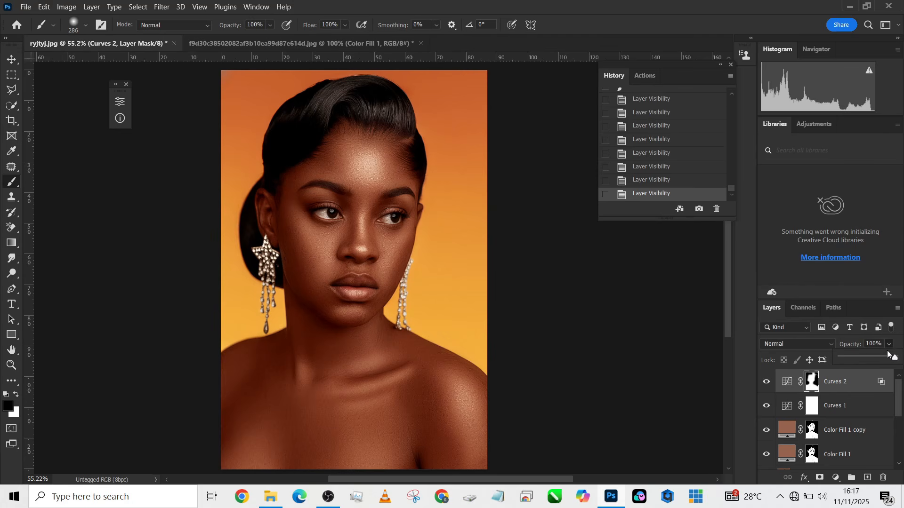
pyautogui.moveTo(888, 358); pyautogui.dragTo(888, 357)
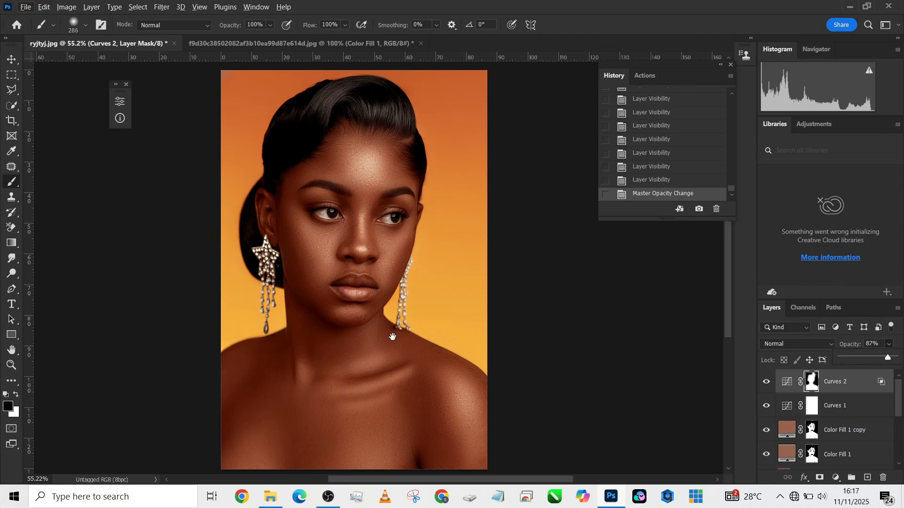
# Step: Compare the whole portrait with and without the Curves 1 layer
pyautogui.moveTo(404, 302); pyautogui.dragTo(391, 305)
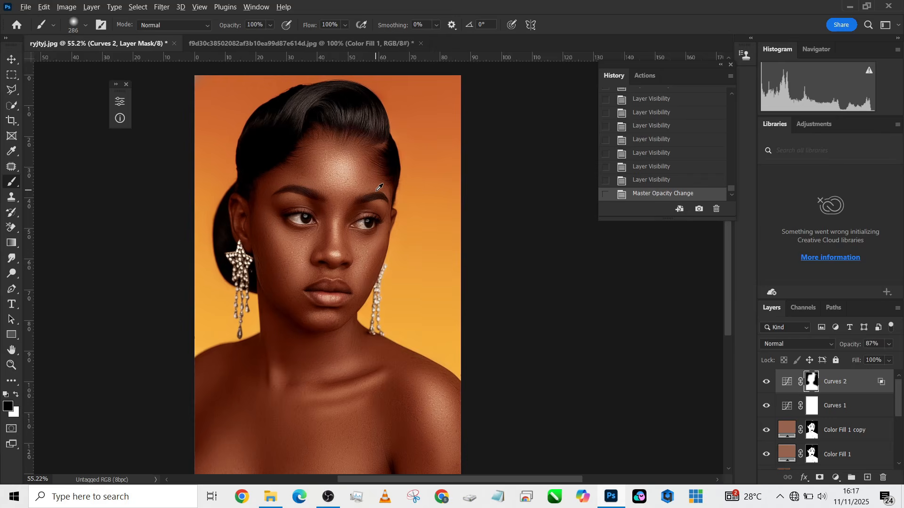
pyautogui.scroll(-2, 376, 190)
pyautogui.scroll(1, 376, 189)
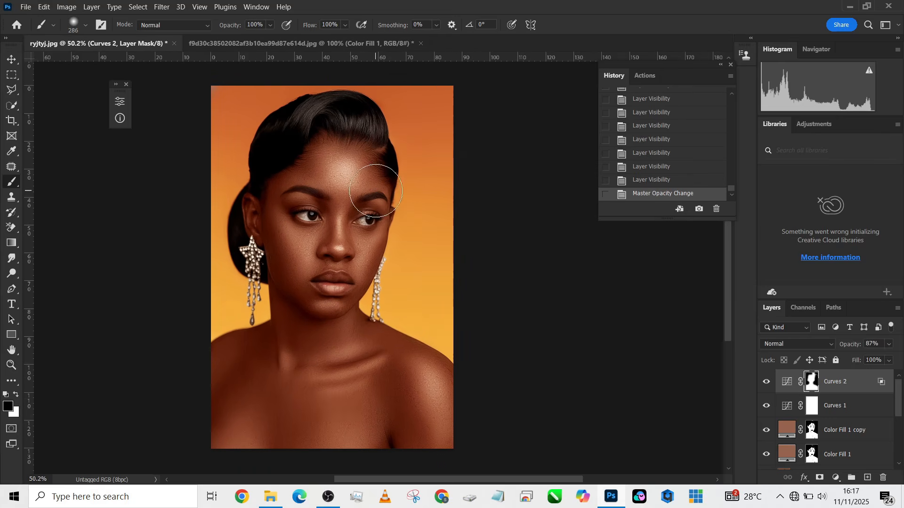
pyautogui.click(767, 406)
pyautogui.click(767, 407)
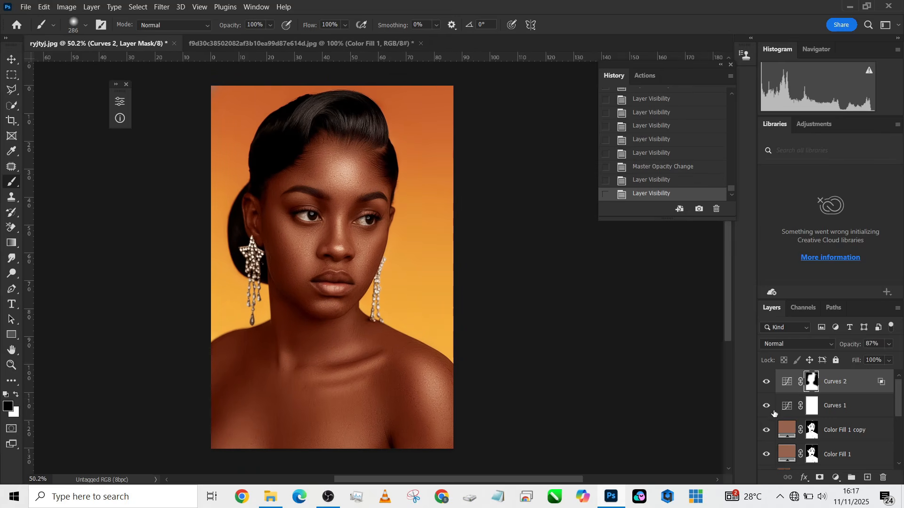
pyautogui.scroll(-3, 800, 419)
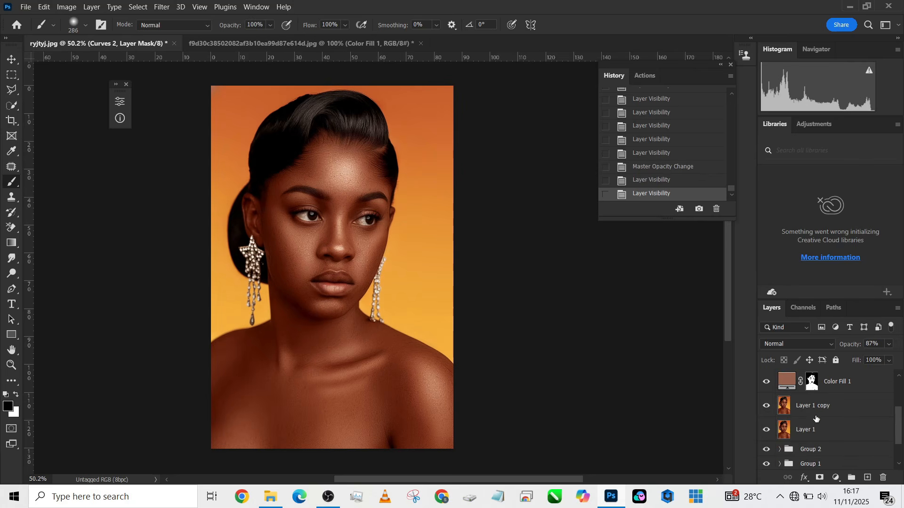
pyautogui.keyDown('ctrl'); pyautogui.click(812, 383); pyautogui.keyUp('ctrl')
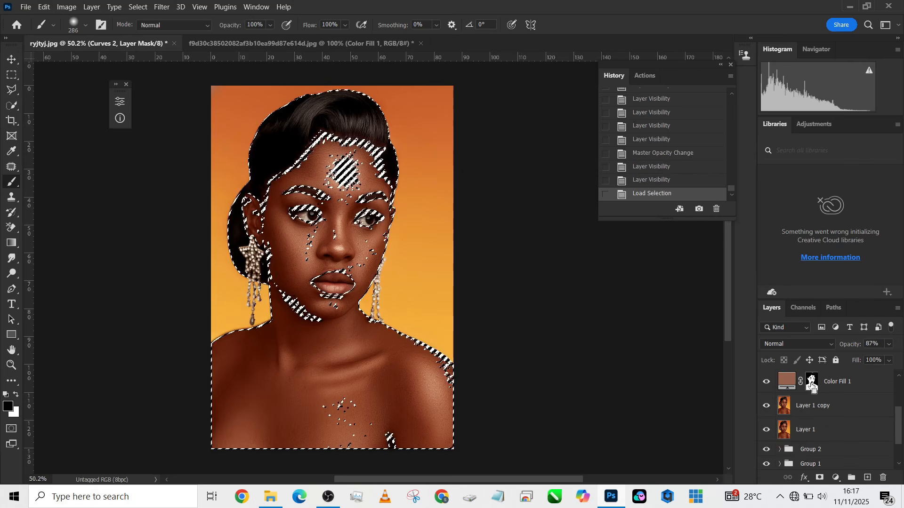
pyautogui.hotkey('ctrl', 'd')
pyautogui.scroll(-1, 842, 414)
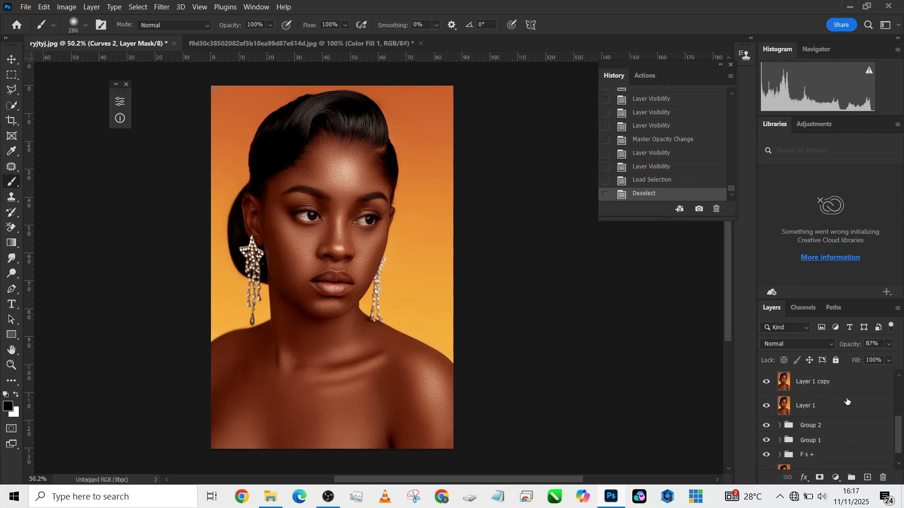
pyautogui.scroll(4, 847, 402)
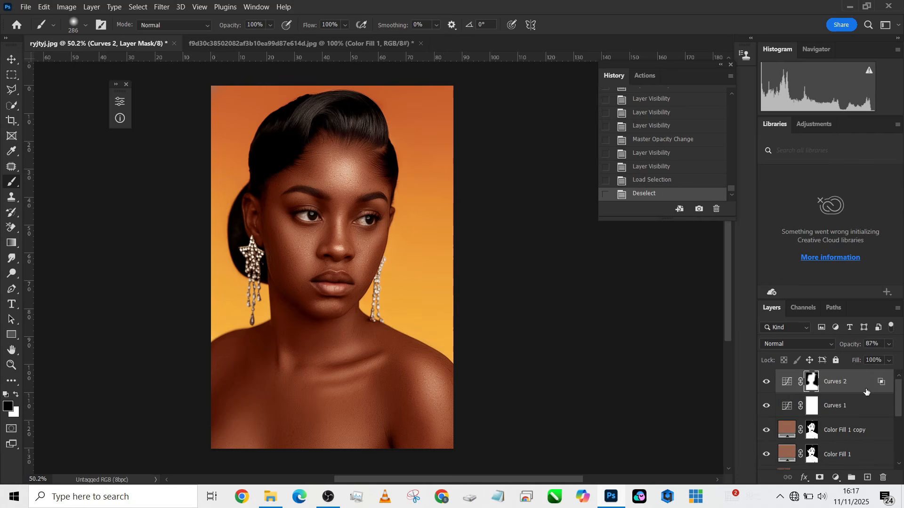
# Step: Stamp all visible layers into a new layer and copy its background to a separate layer using an inverted Select Subject selection
pyautogui.hotkey('ctrl', 'alt', 'shift', 'e')
pyautogui.click(12, 106)
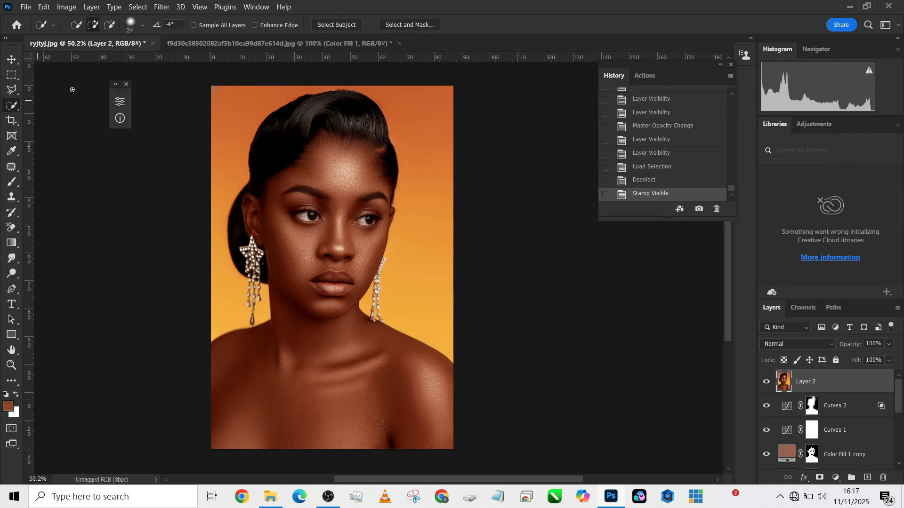
pyautogui.click(343, 25)
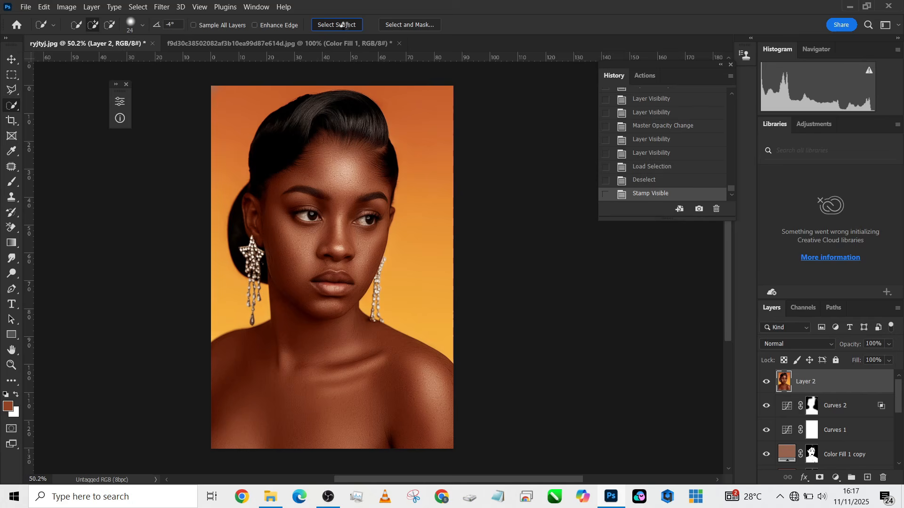
pyautogui.rightClick(321, 192)
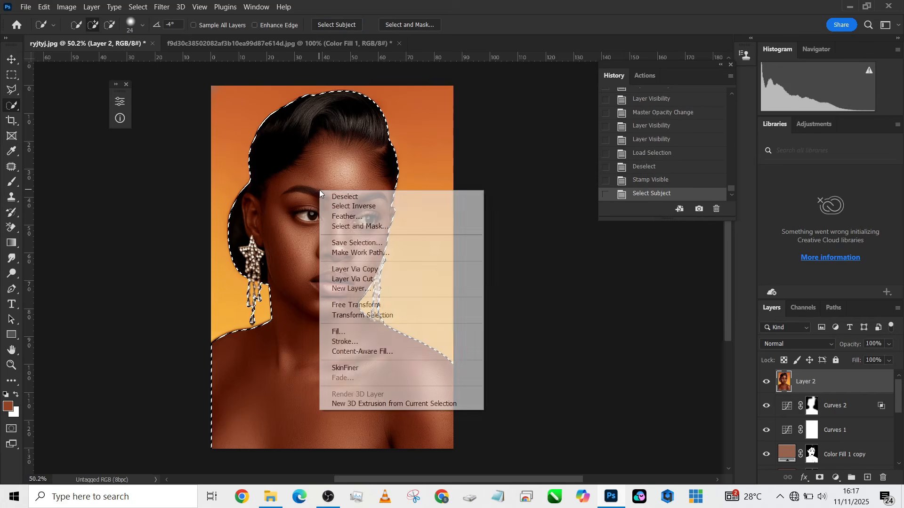
pyautogui.click(345, 207)
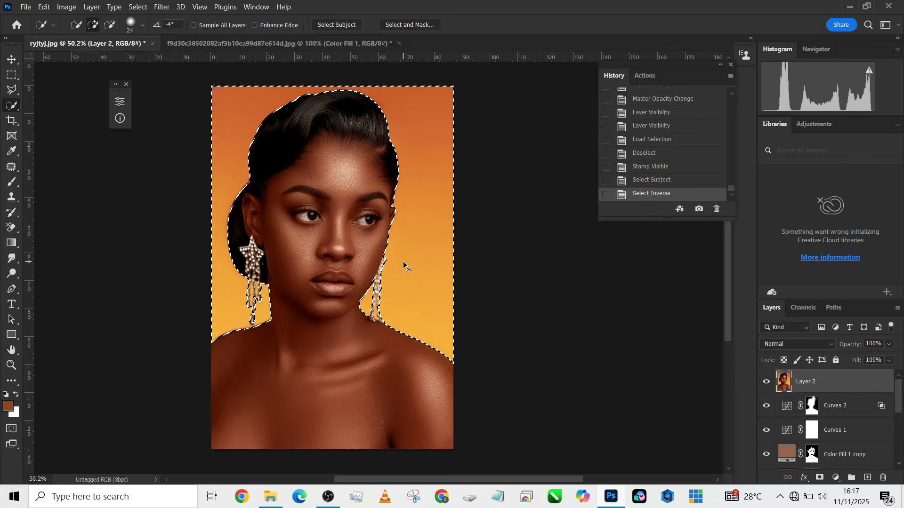
pyautogui.hotkey('ctrl', 'j')
# Step: Clip a Hue/Saturation adjustment to the background layer with saturation +41 and lightness -5, and compare the result
pyautogui.click(836, 477)
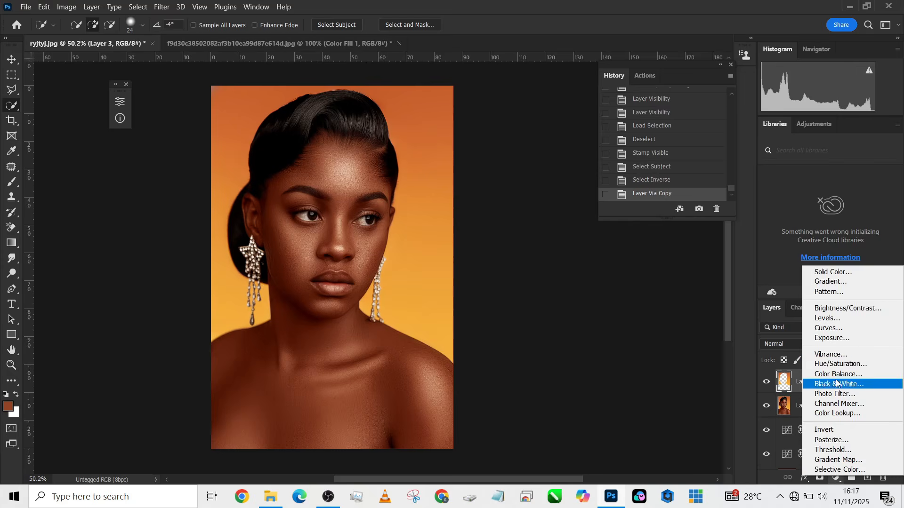
pyautogui.click(832, 365)
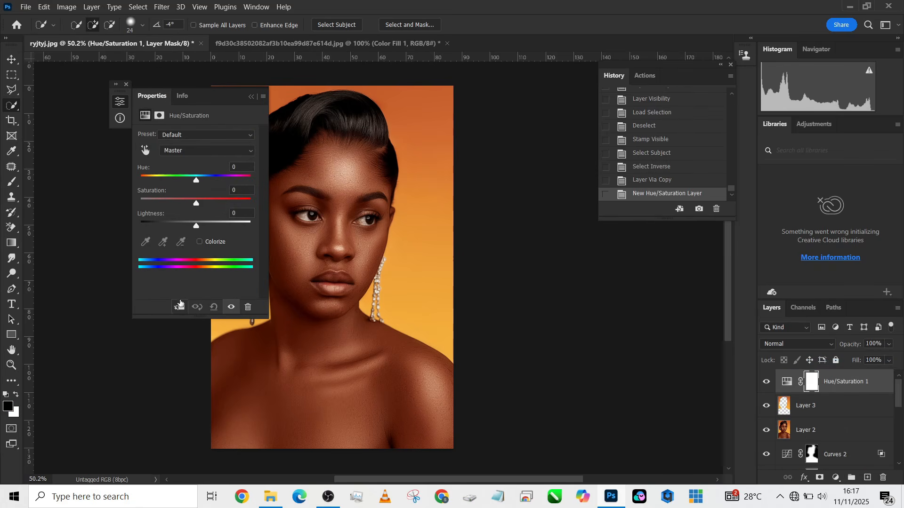
pyautogui.click(180, 306)
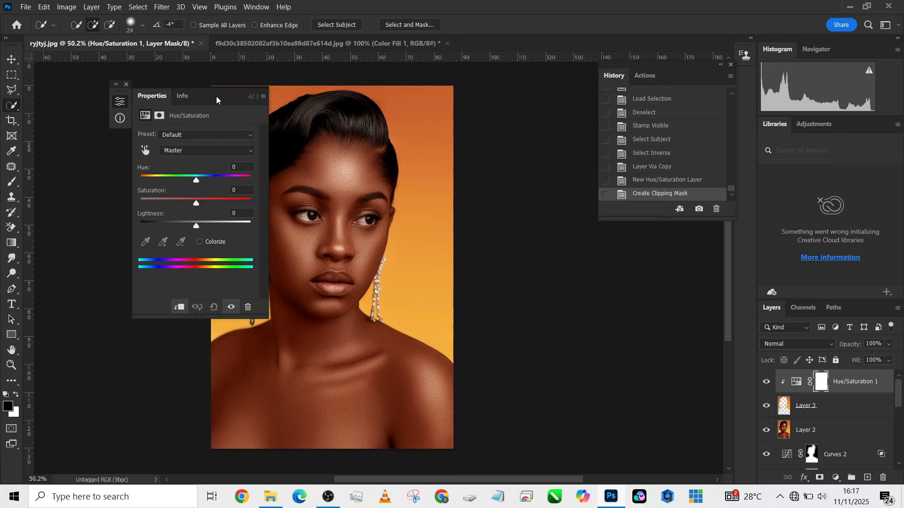
pyautogui.moveTo(171, 101); pyautogui.dragTo(82, 100)
pyautogui.moveTo(125, 199)
pyautogui.mouseDown()
pyautogui.moveTo(117, 224)
pyautogui.moveTo(102, 227)
pyautogui.moveTo(128, 200)
pyautogui.mouseUp()
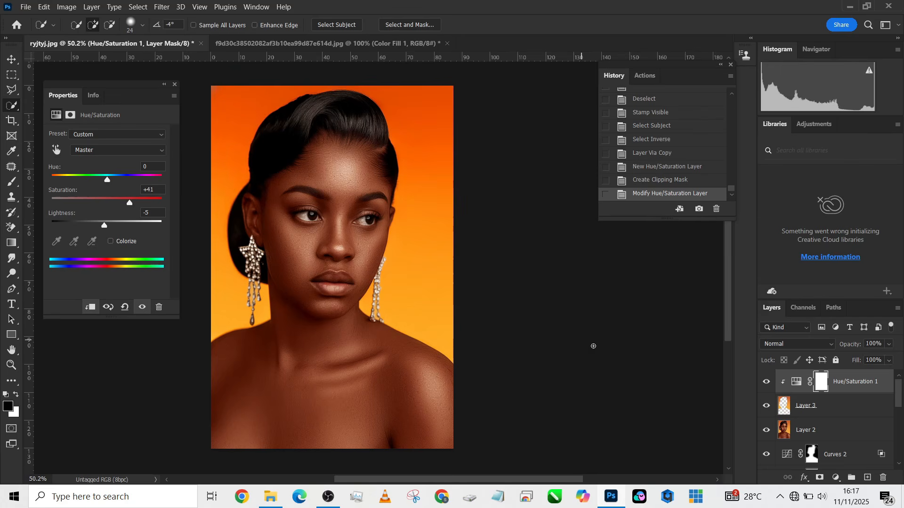
pyautogui.click(766, 382)
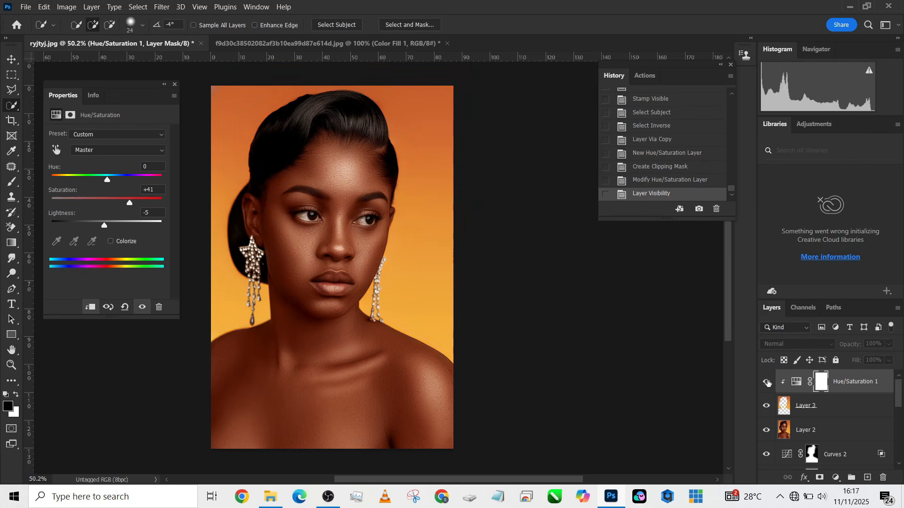
pyautogui.click(766, 383)
pyautogui.click(163, 84)
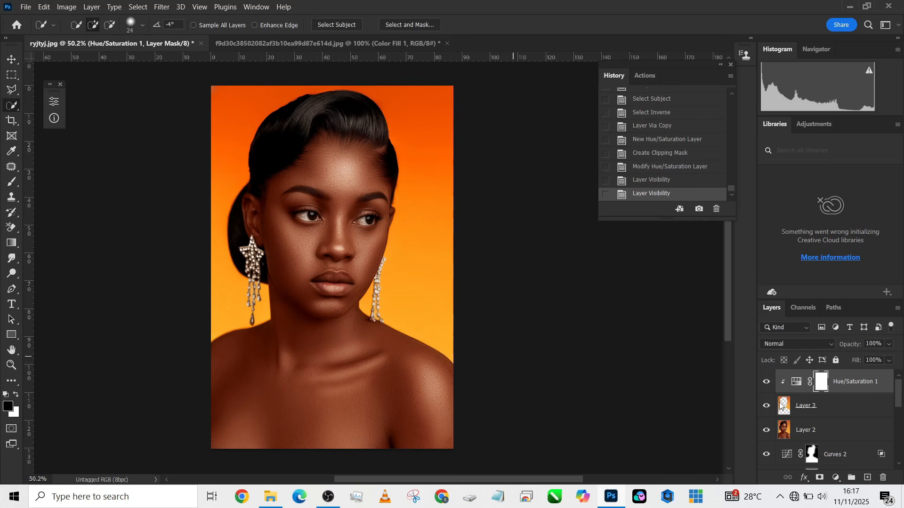
# Step: Add a Curves layer with a midtone point at input 110, output 117, and set its blend mode to Luminosity
pyautogui.click(835, 477)
pyautogui.click(840, 329)
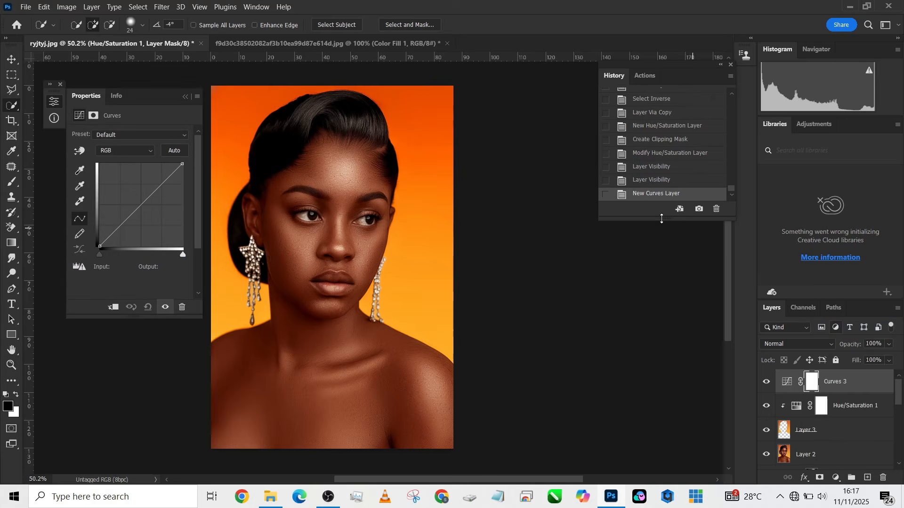
pyautogui.moveTo(143, 207); pyautogui.dragTo(135, 208)
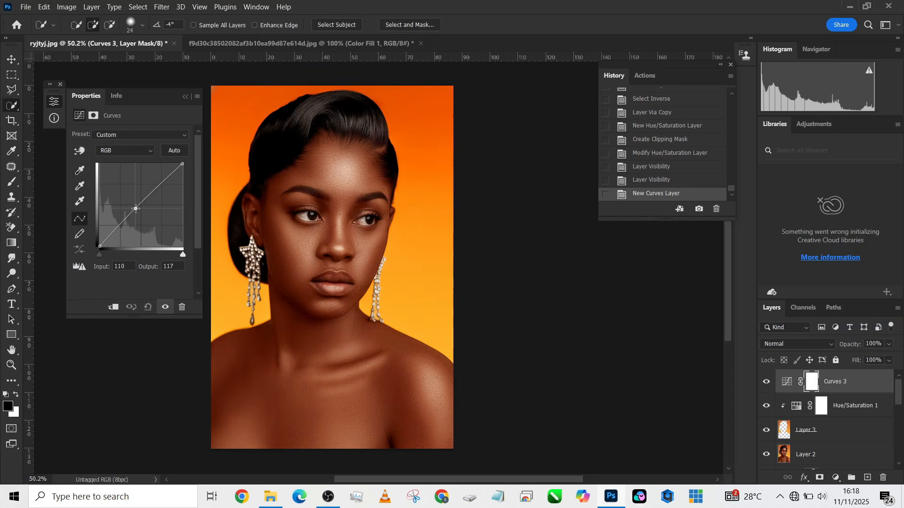
pyautogui.click(796, 344)
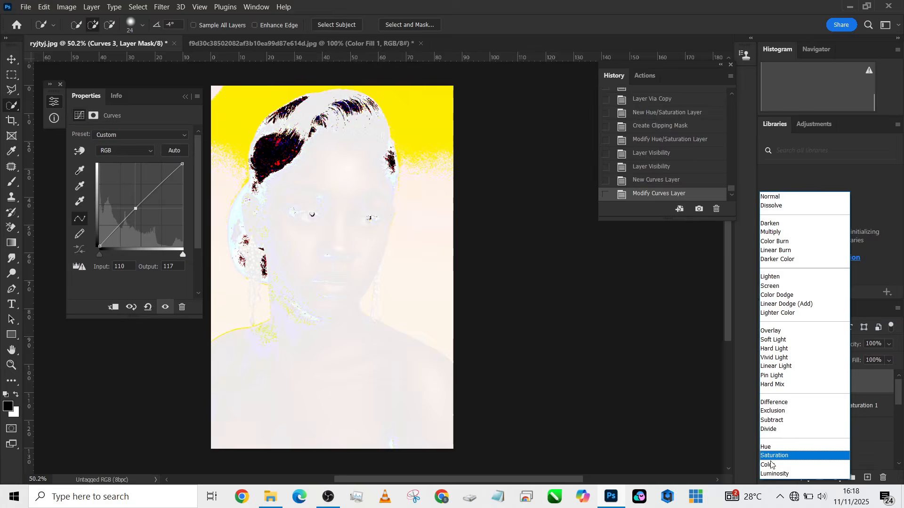
pyautogui.click(774, 474)
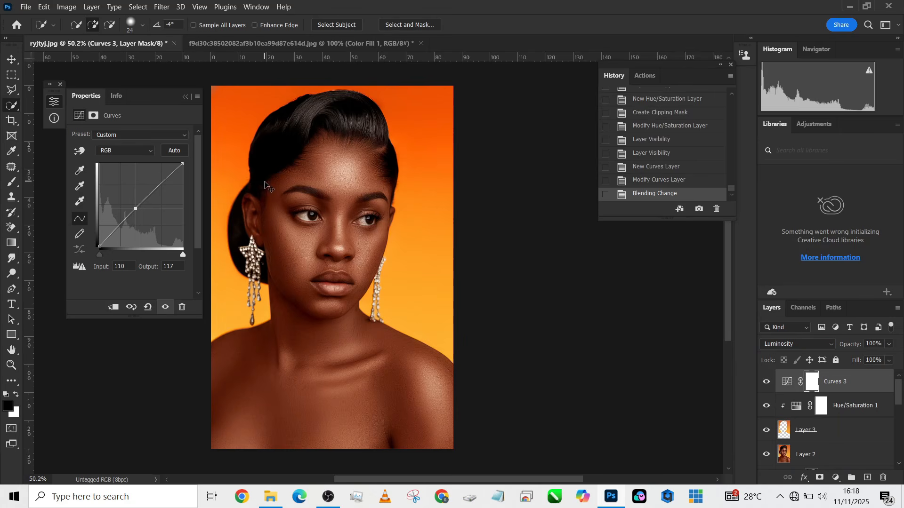
# Step: Invert the Curves 3 mask to black and paint the face, neck and chest back in with a large soft white brush
pyautogui.hotkey('ctrl', 'i')
pyautogui.press('b')
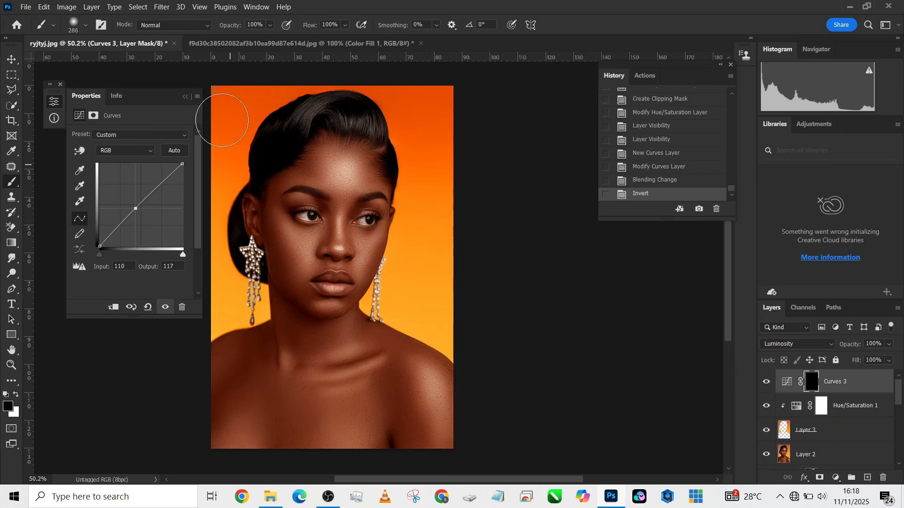
pyautogui.click(184, 96)
pyautogui.press('x')
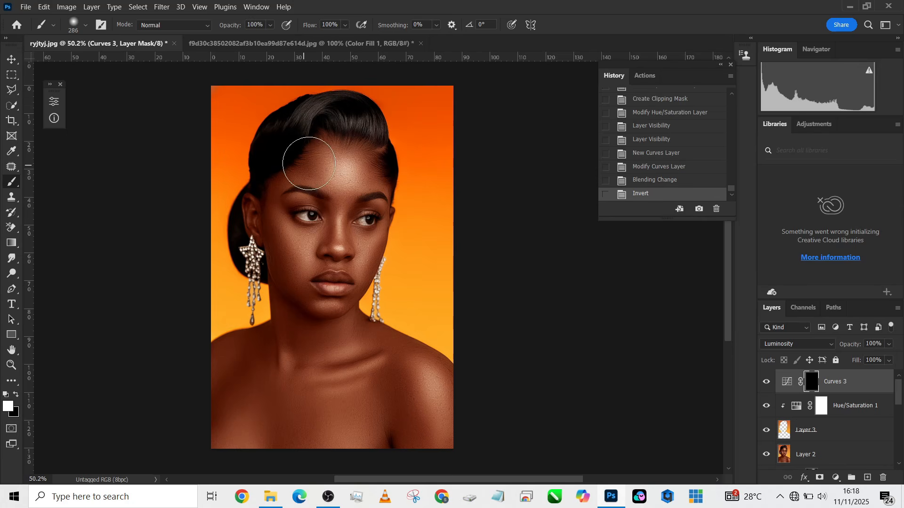
pyautogui.keyDown('alt'); pyautogui.rightClick(309, 164); pyautogui.keyUp('alt')
pyautogui.moveTo(356, 410)
pyautogui.mouseDown()
pyautogui.moveTo(413, 424)
pyautogui.moveTo(282, 389)
pyautogui.mouseUp()
pyautogui.moveTo(323, 248)
pyautogui.mouseDown()
pyautogui.moveTo(330, 204)
pyautogui.moveTo(330, 264)
pyautogui.mouseUp()
# Step: Compare the portrait with and without Curves 3, and paint more white on its mask over the nose and forehead
pyautogui.click(766, 383)
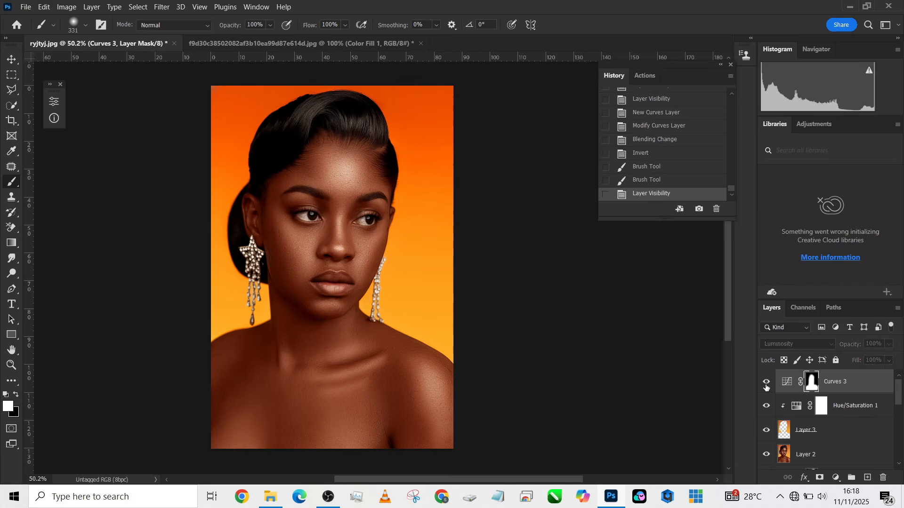
pyautogui.click(765, 383)
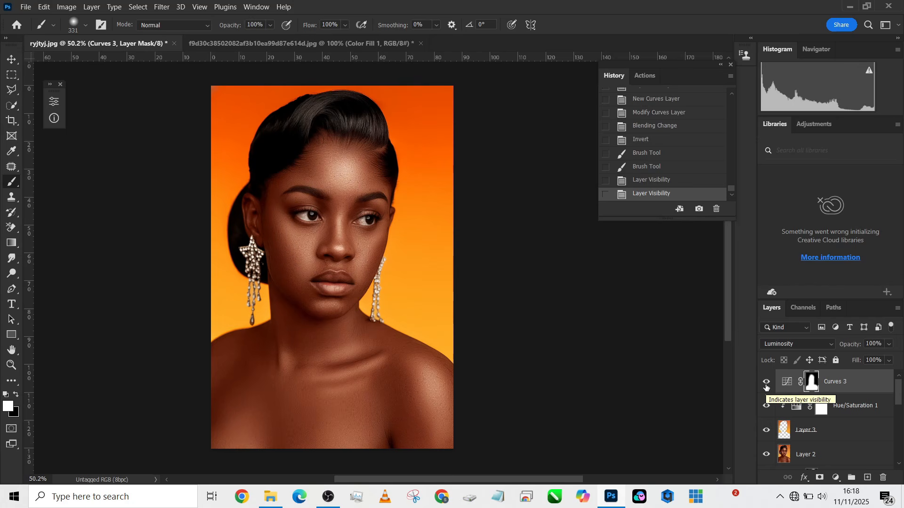
pyautogui.click(341, 231)
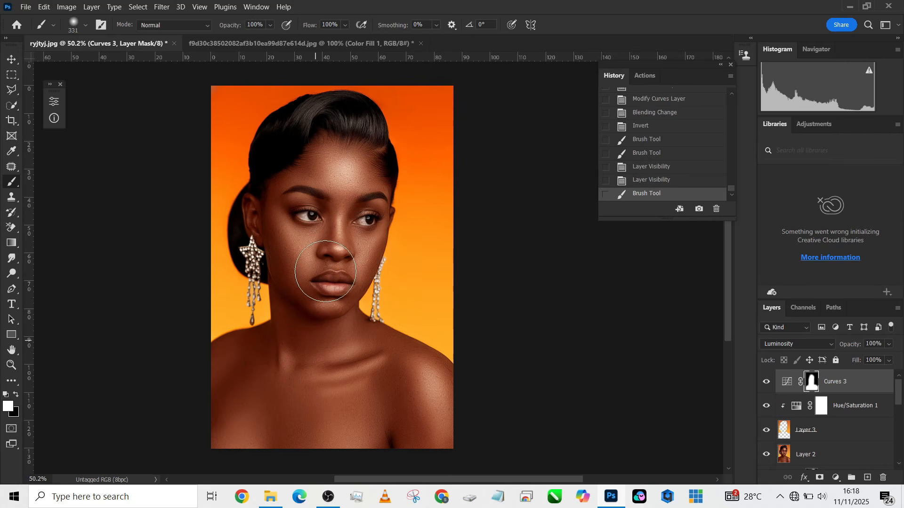
pyautogui.click(332, 179)
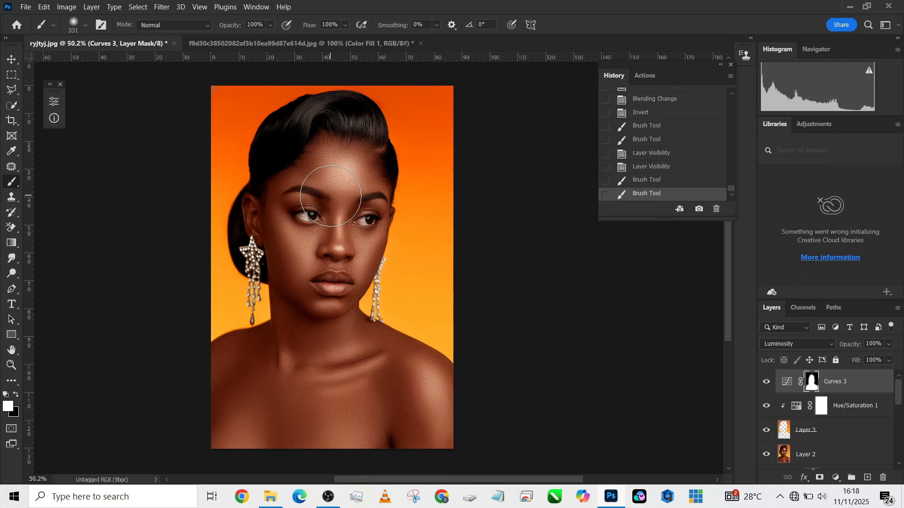
# Step: Stamp all visible layers into a new layer and flatten the image
pyautogui.hotkey('ctrl', 'shift', 'alt', 'e')
pyautogui.rightClick(865, 390)
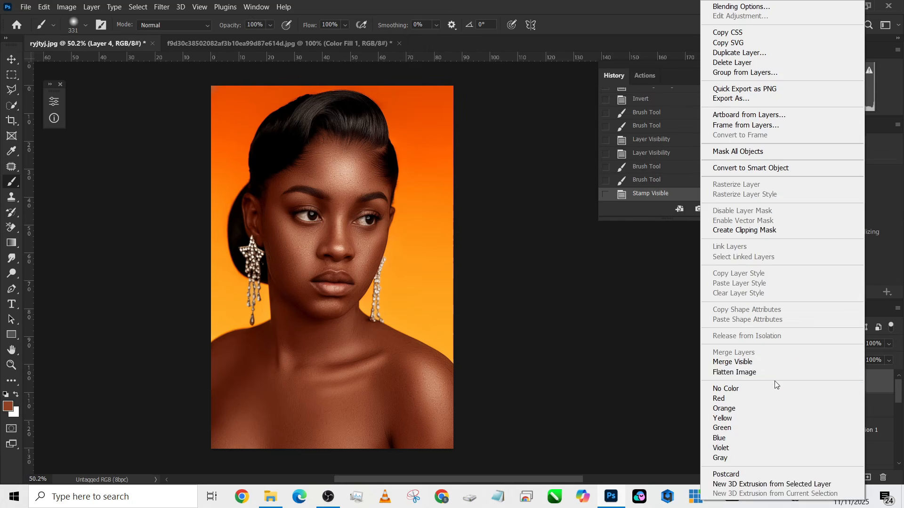
pyautogui.click(768, 372)
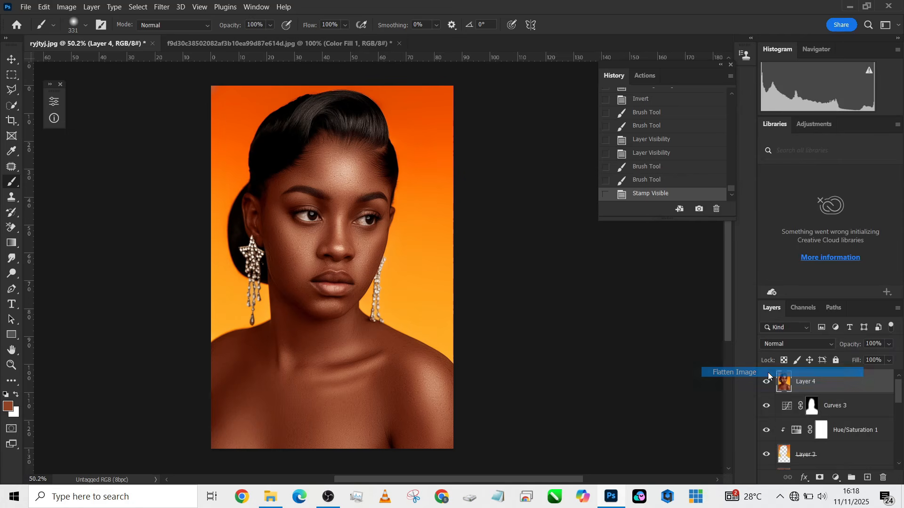
# Step: Run the Done4U Retouch action with a Gaussian Blur radius of 3 pixels and set the resulting layer's fill to 39%
pyautogui.click(645, 75)
pyautogui.scroll(2, 626, 143)
pyautogui.click(629, 104)
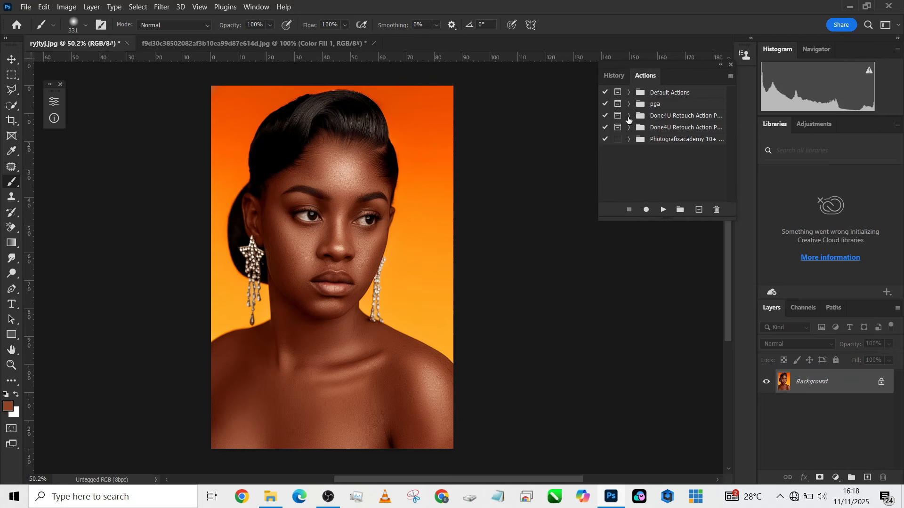
pyautogui.click(628, 116)
pyautogui.click(666, 130)
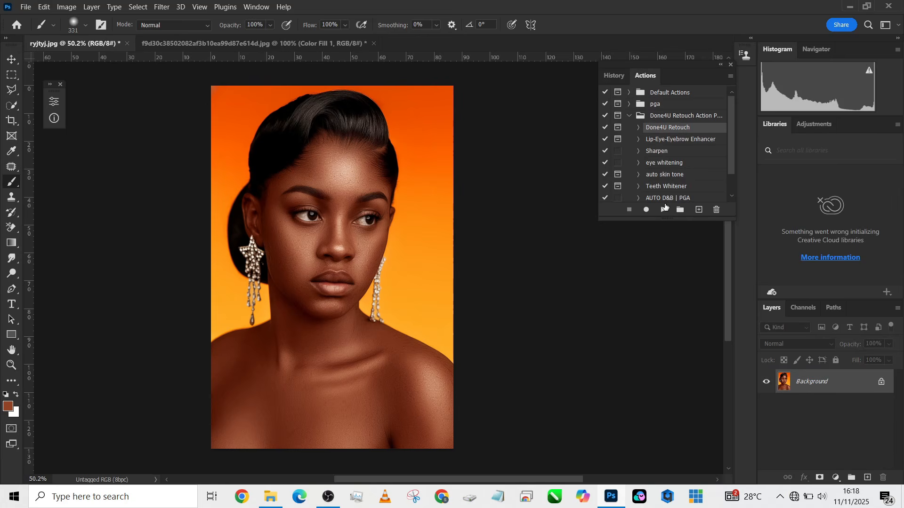
pyautogui.click(665, 209)
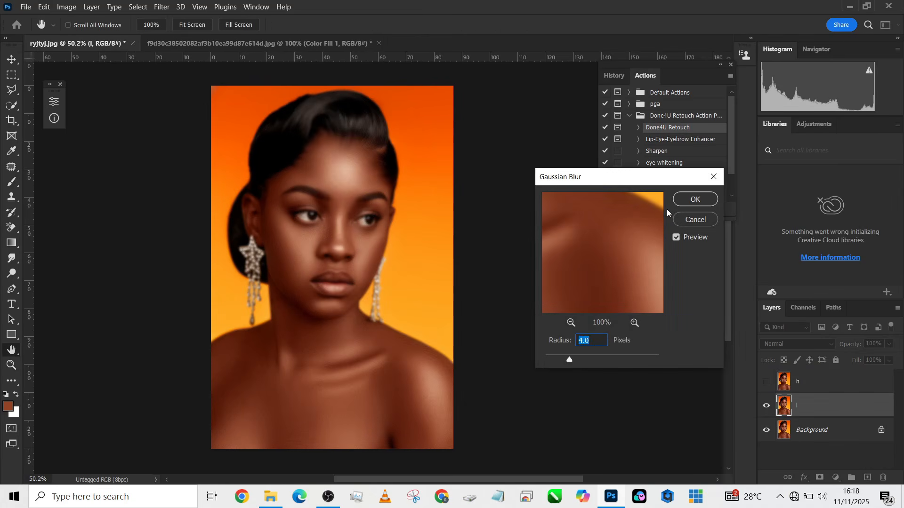
pyautogui.write('3')
pyautogui.click(695, 200)
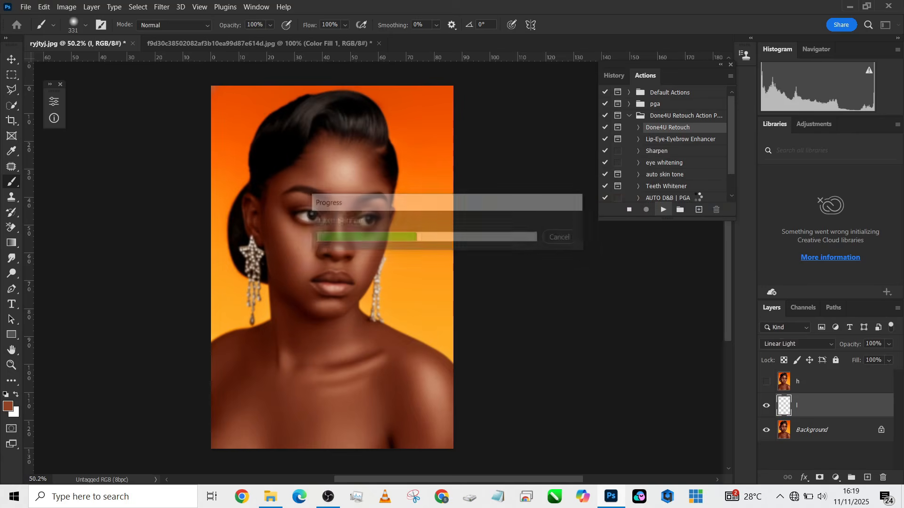
pyautogui.click(890, 362)
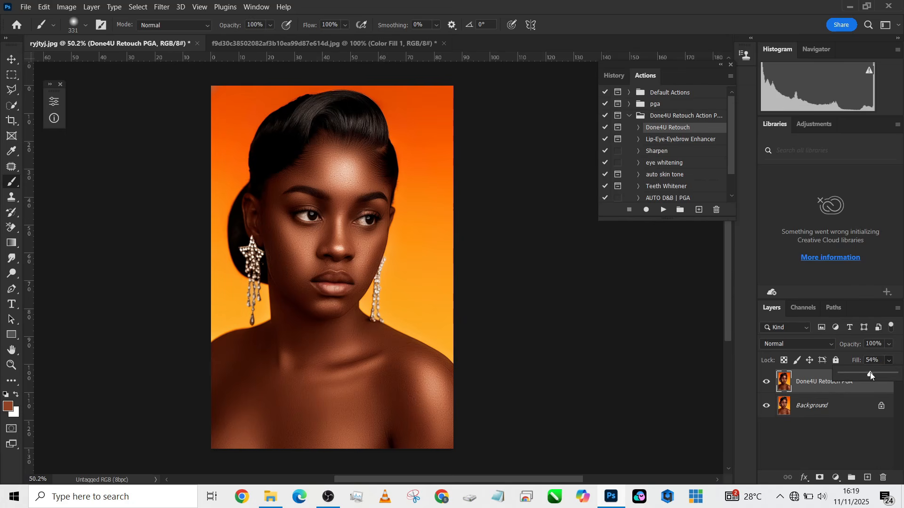
pyautogui.moveTo(870, 374); pyautogui.dragTo(868, 375)
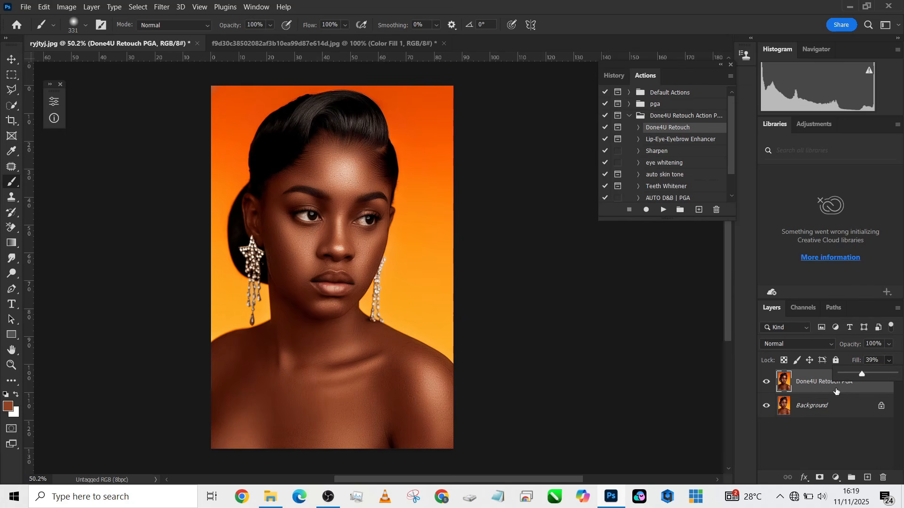
# Step: Compare the portrait up close with and without the Done4U Retouch PGA layer
pyautogui.scroll(1, 315, 303)
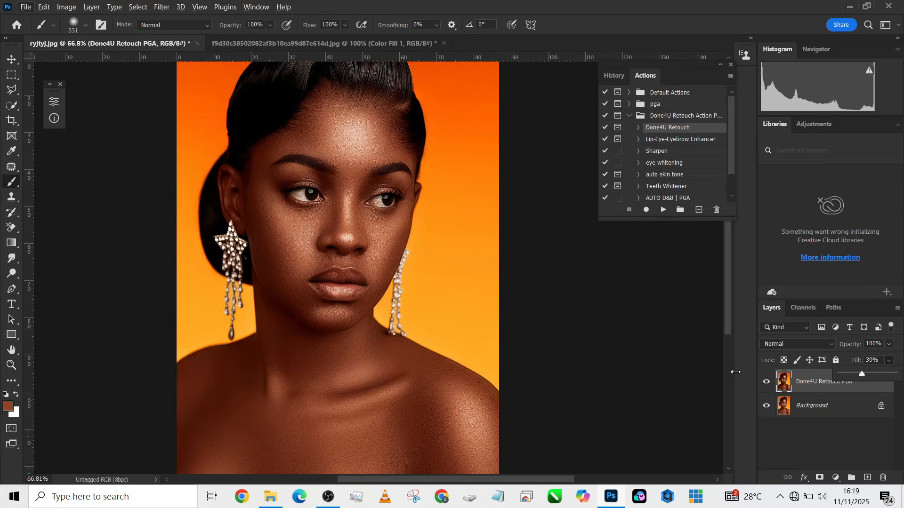
pyautogui.click(775, 383)
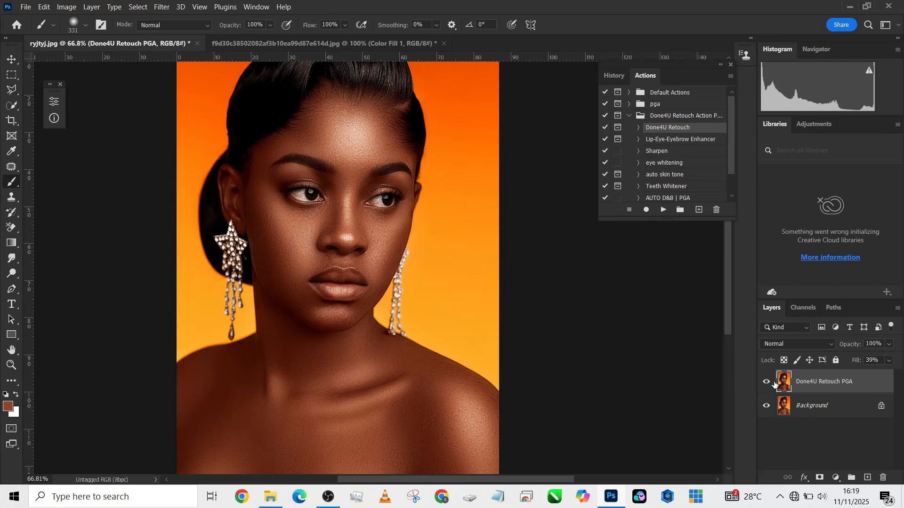
pyautogui.doubleClick(774, 384)
pyautogui.click(863, 189)
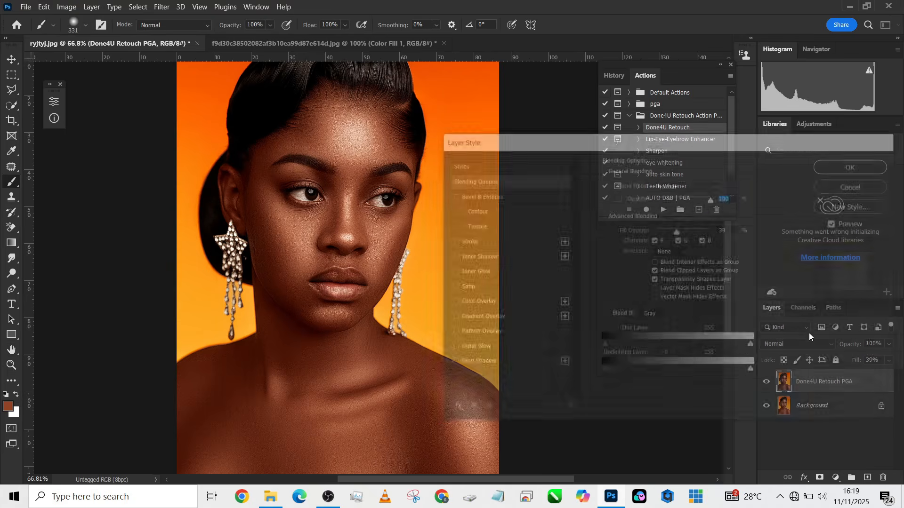
pyautogui.click(767, 384)
pyautogui.click(767, 384)
pyautogui.click(767, 384)
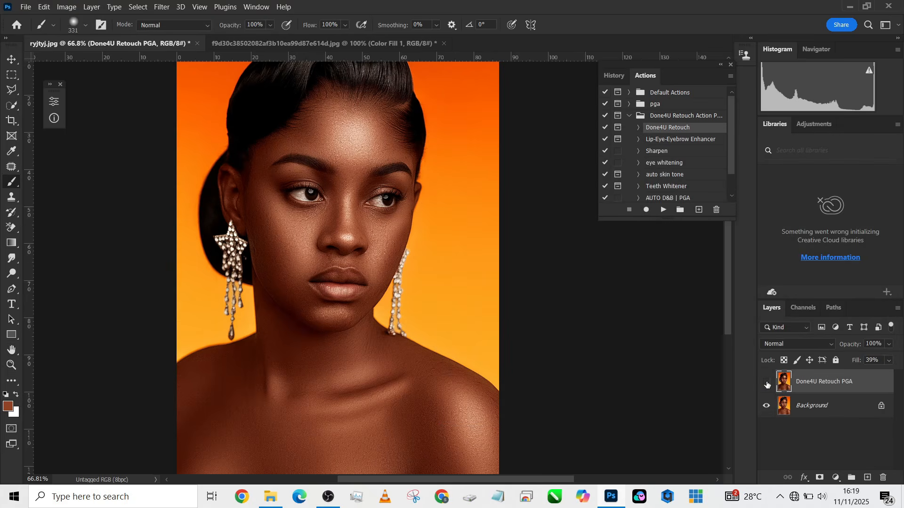
pyautogui.click(767, 384)
pyautogui.scroll(-2, 358, 230)
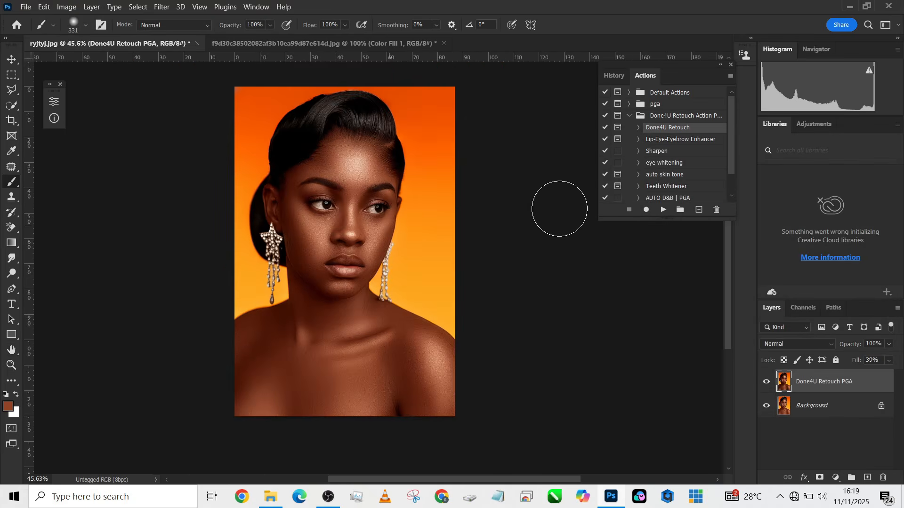
# Step: Take a history snapshot of the retouched portrait and compare it repeatedly with the original ryjtyj.jpg state, ending on the snapshot
pyautogui.click(616, 76)
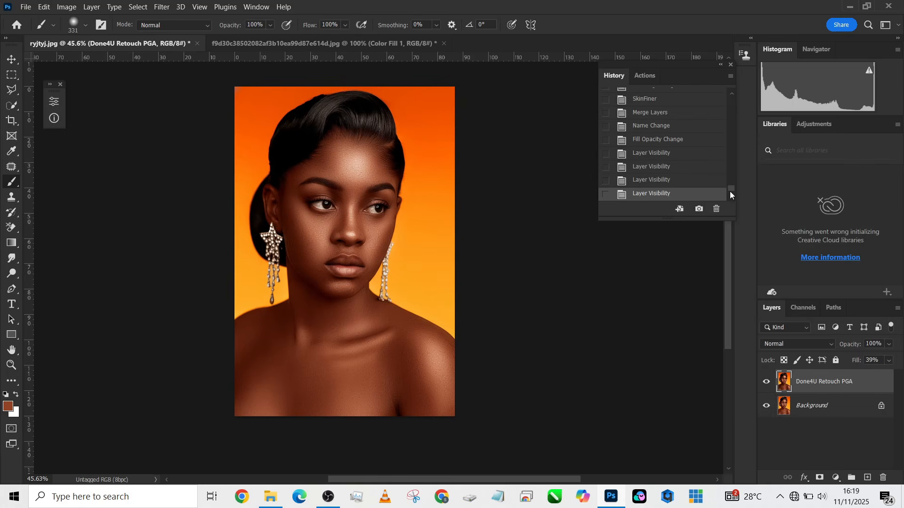
pyautogui.moveTo(730, 190); pyautogui.dragTo(733, 96)
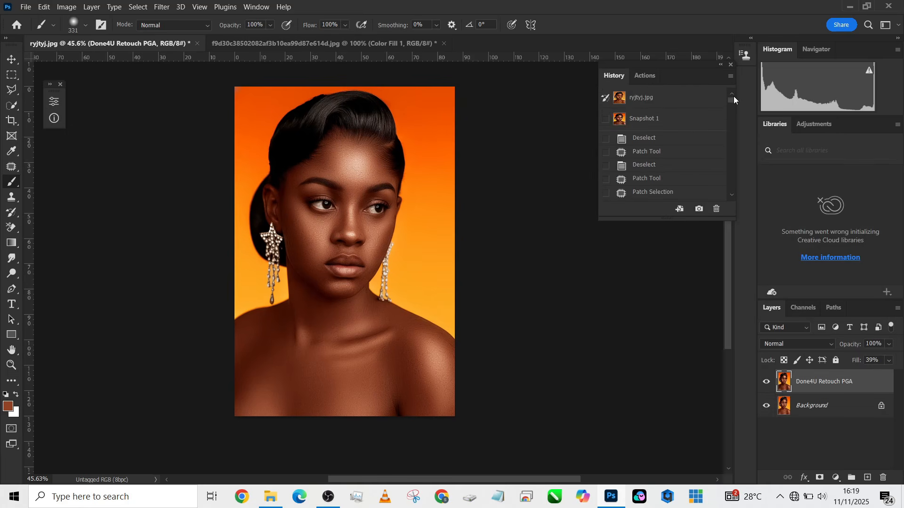
pyautogui.click(661, 99)
pyautogui.scroll(1, 492, 168)
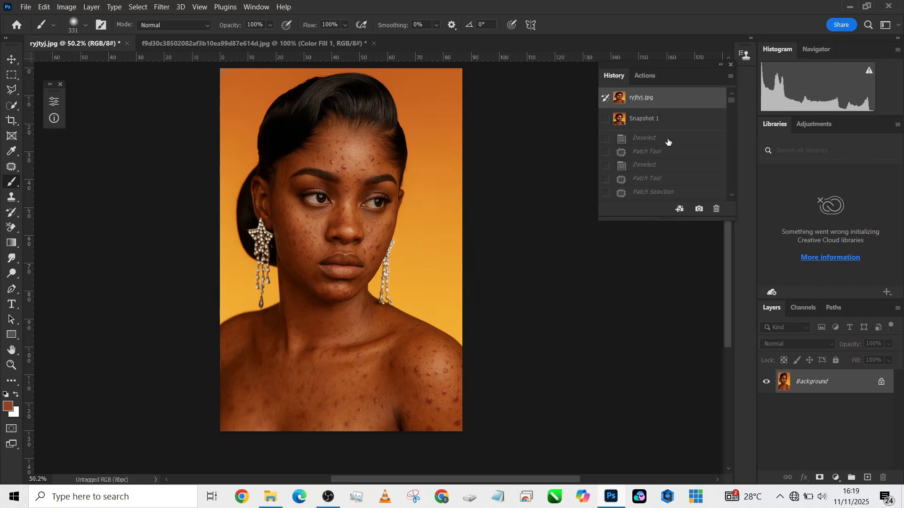
pyautogui.click(652, 121)
pyautogui.click(664, 102)
pyautogui.click(658, 124)
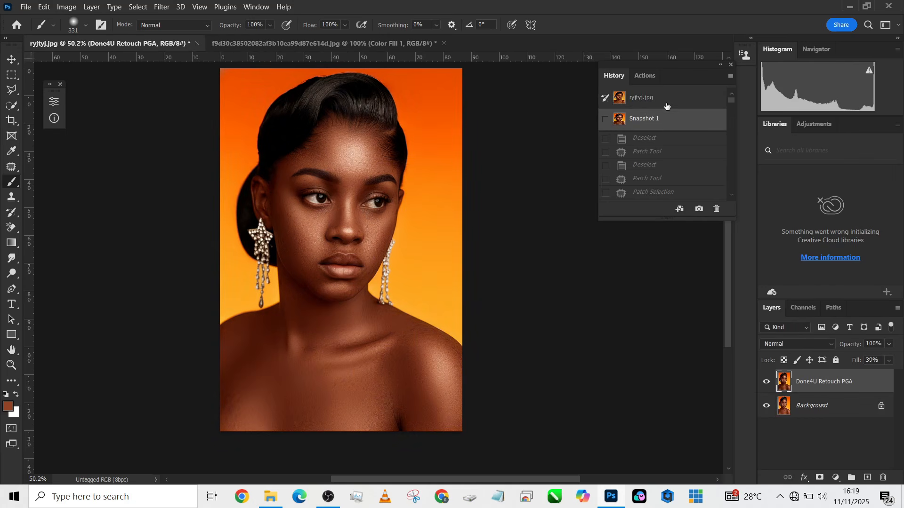
pyautogui.click(668, 102)
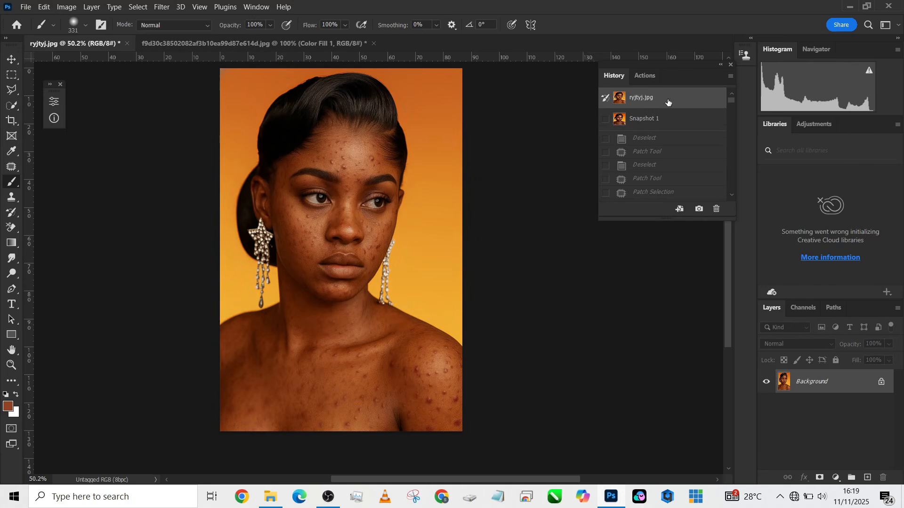
pyautogui.click(659, 124)
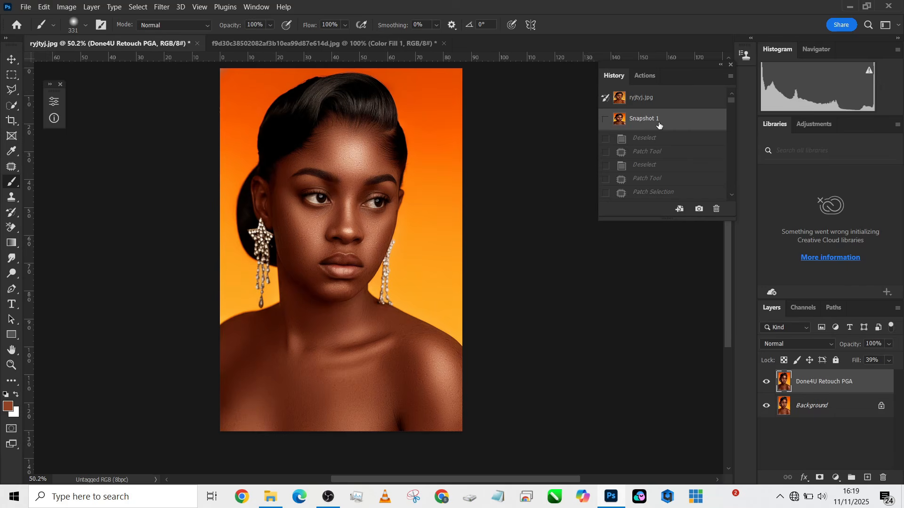